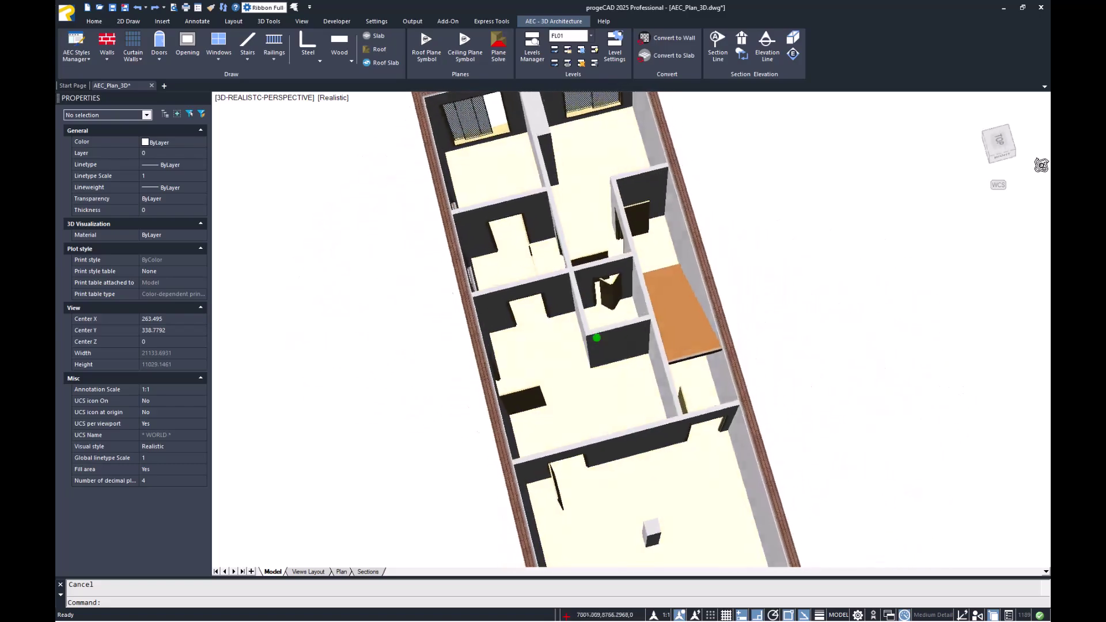
# Inspect the finished 3D house model from its front side and open its Views Layout
pyautogui.keyDown('shift'); pyautogui.moveTo(1041, 165); pyautogui.dragTo(939, 154, button='middle'); pyautogui.keyUp('shift')
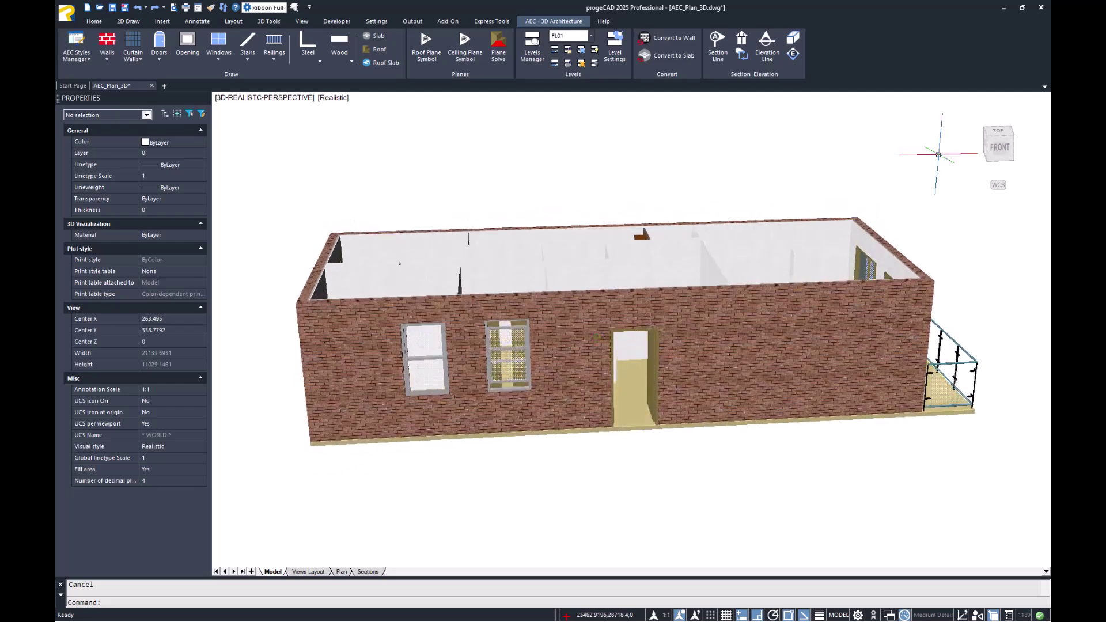
pyautogui.click(302, 574)
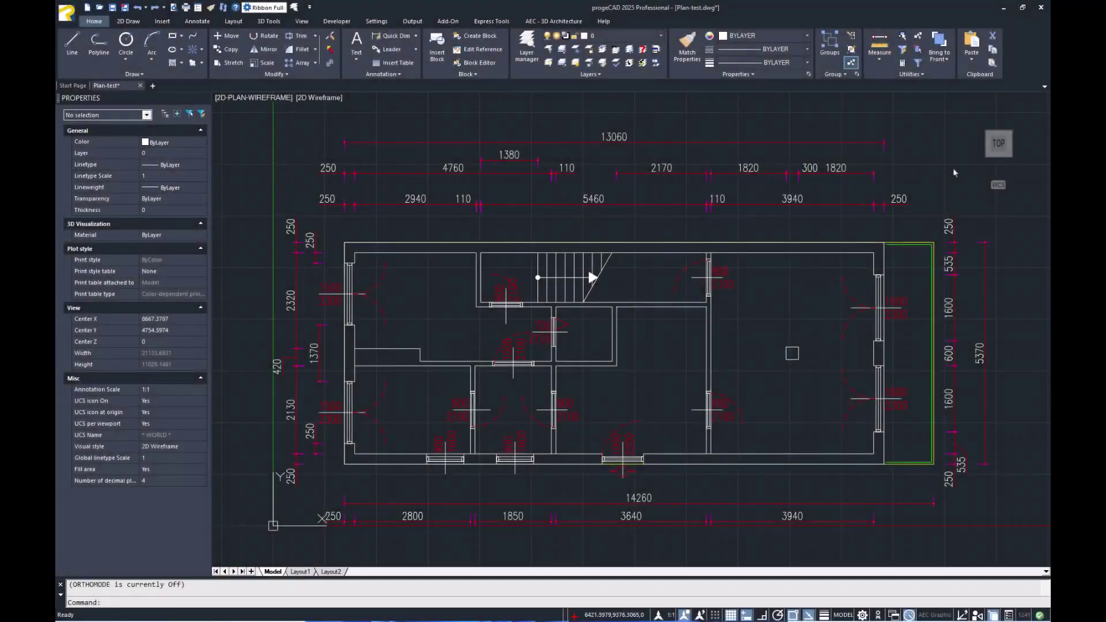
# Examine the 3D architecture door and window types, including the picture window shapes
pyautogui.click(568, 26)
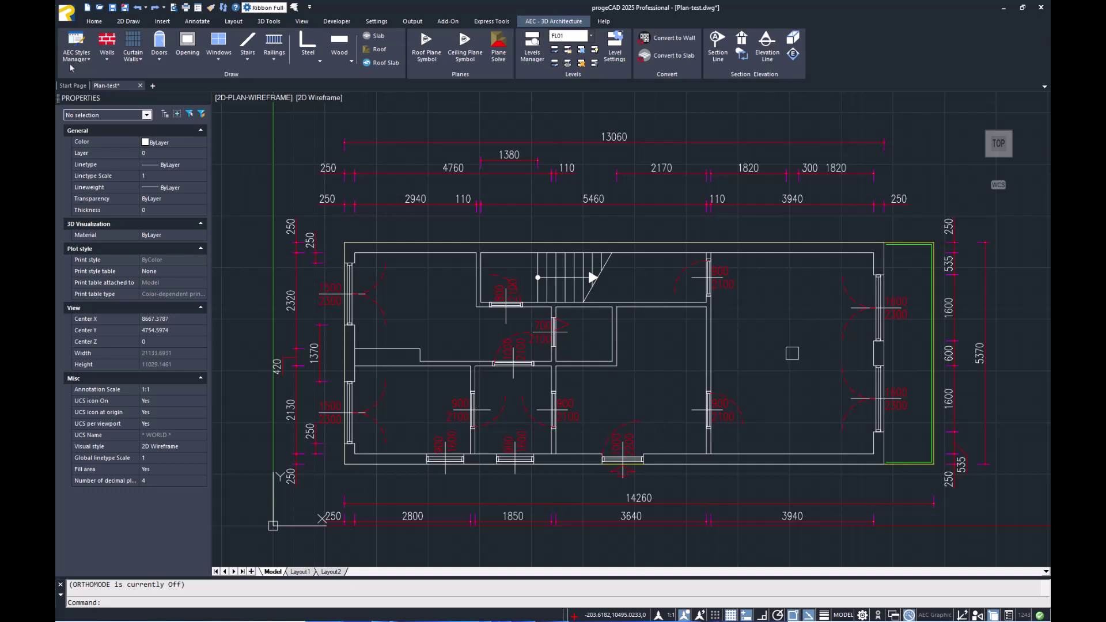
pyautogui.click(162, 65)
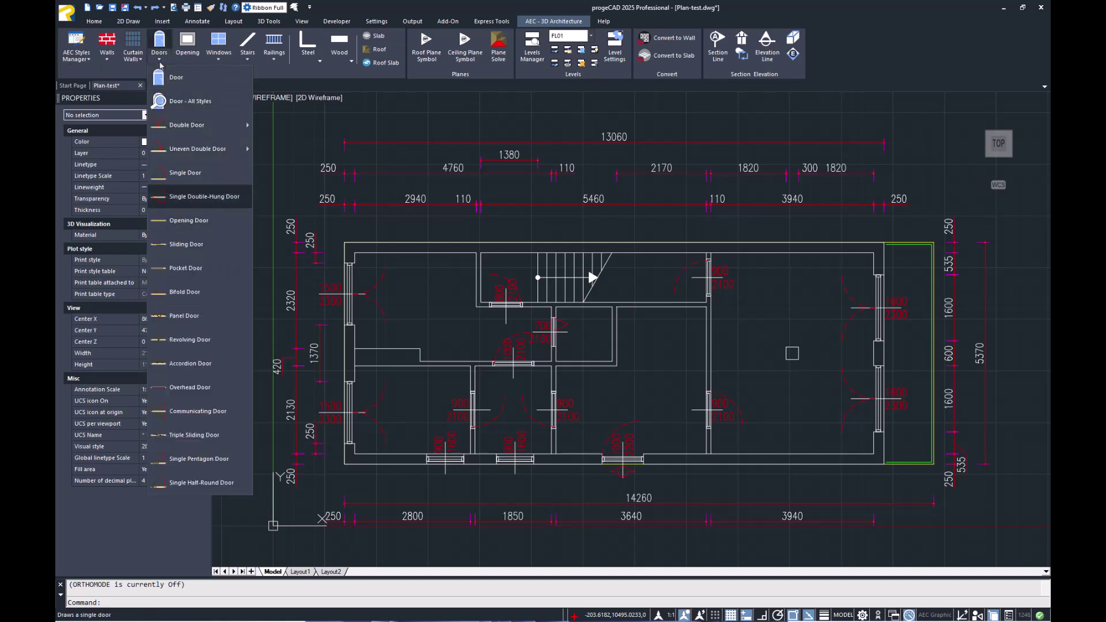
pyautogui.click(220, 60)
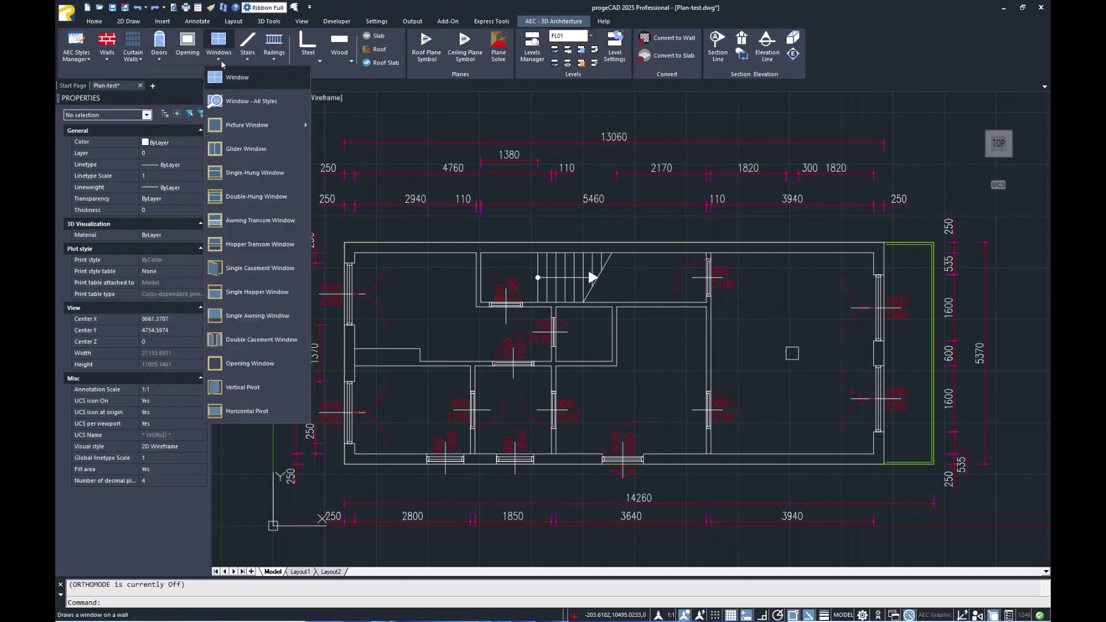
pyautogui.moveTo(253, 125)
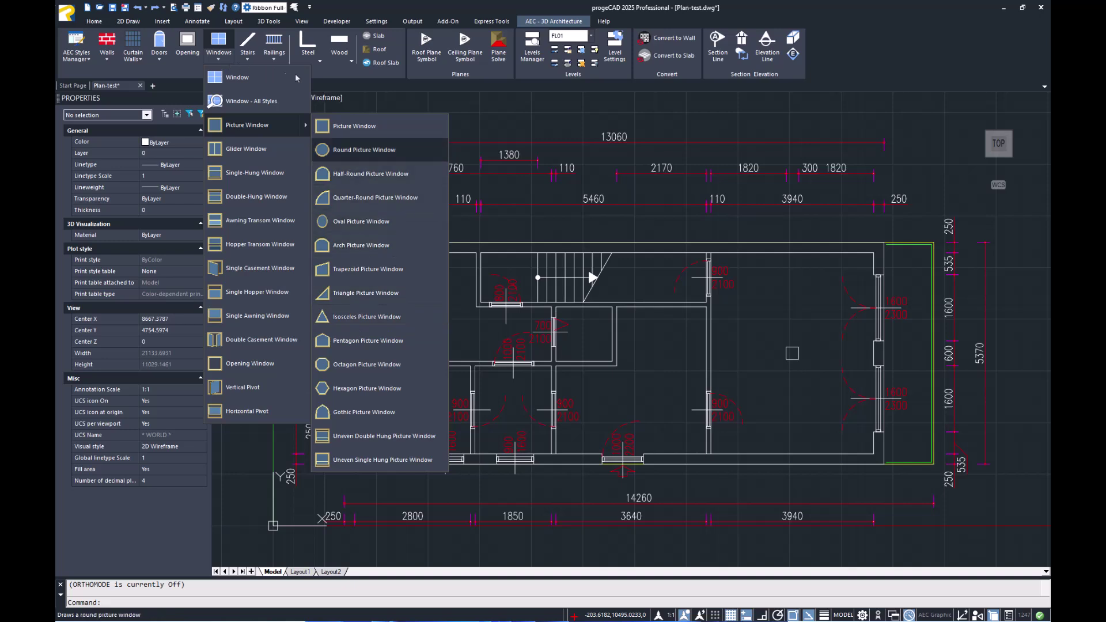
pyautogui.click(406, 94)
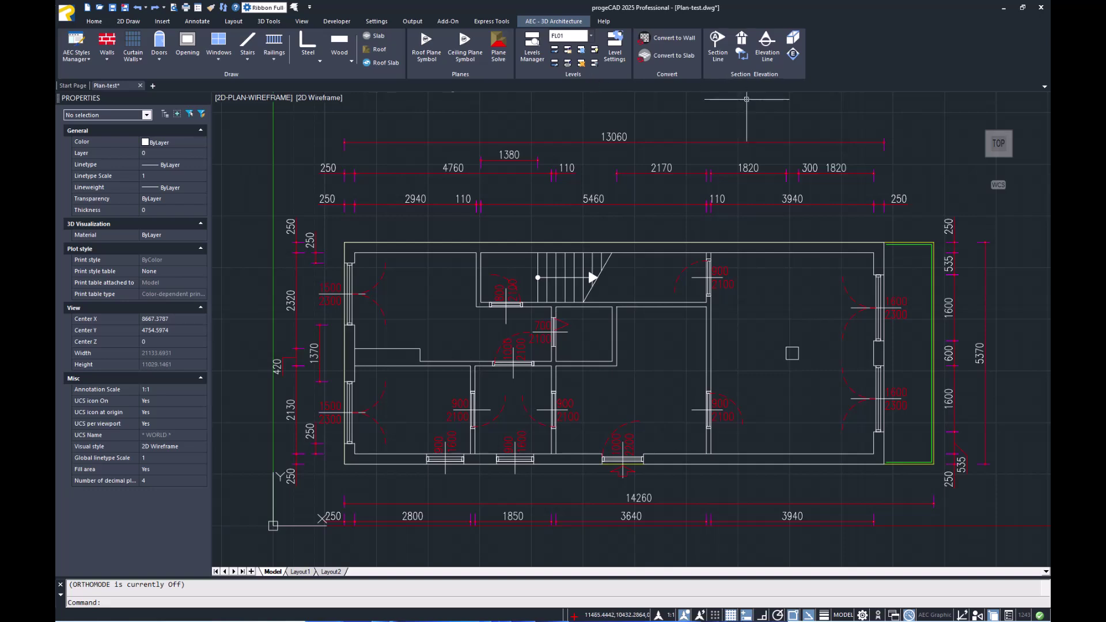
# Show the AEC - Doors toolbar in the CAD Classic workspace and return to the Ribbon Full workspace
pyautogui.click(863, 615)
pyautogui.click(870, 569)
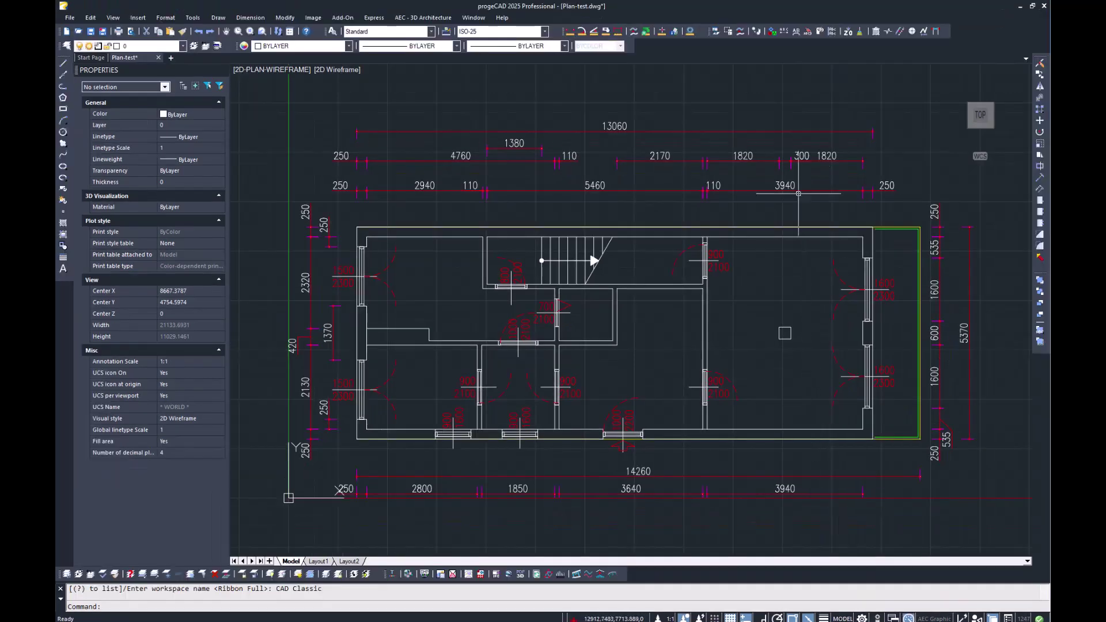
pyautogui.rightClick(639, 17)
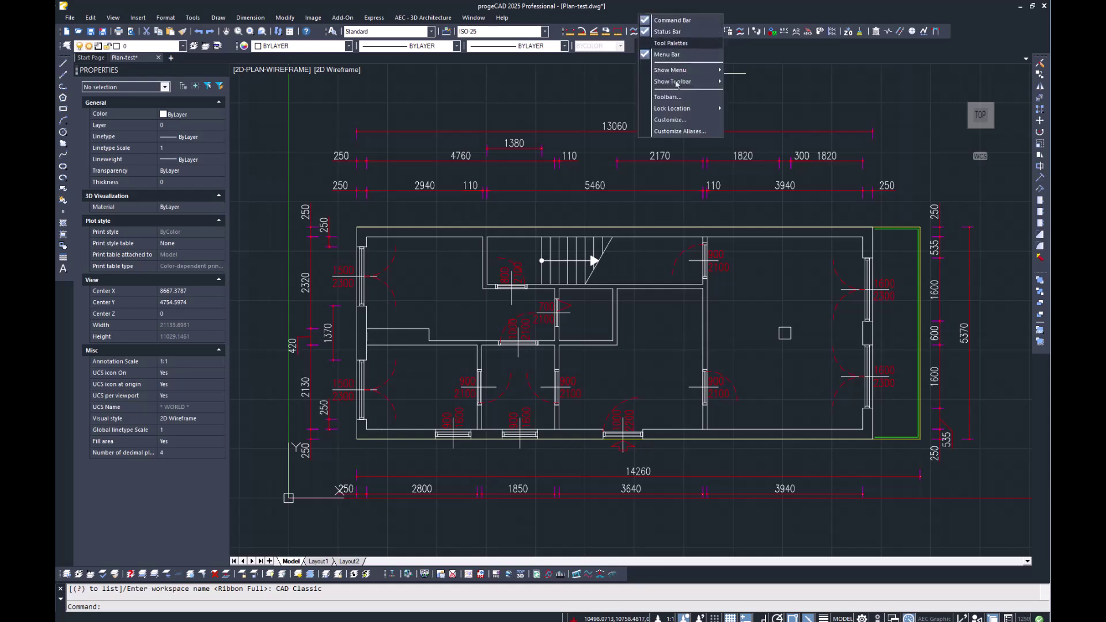
pyautogui.moveTo(679, 84)
pyautogui.moveTo(749, 83)
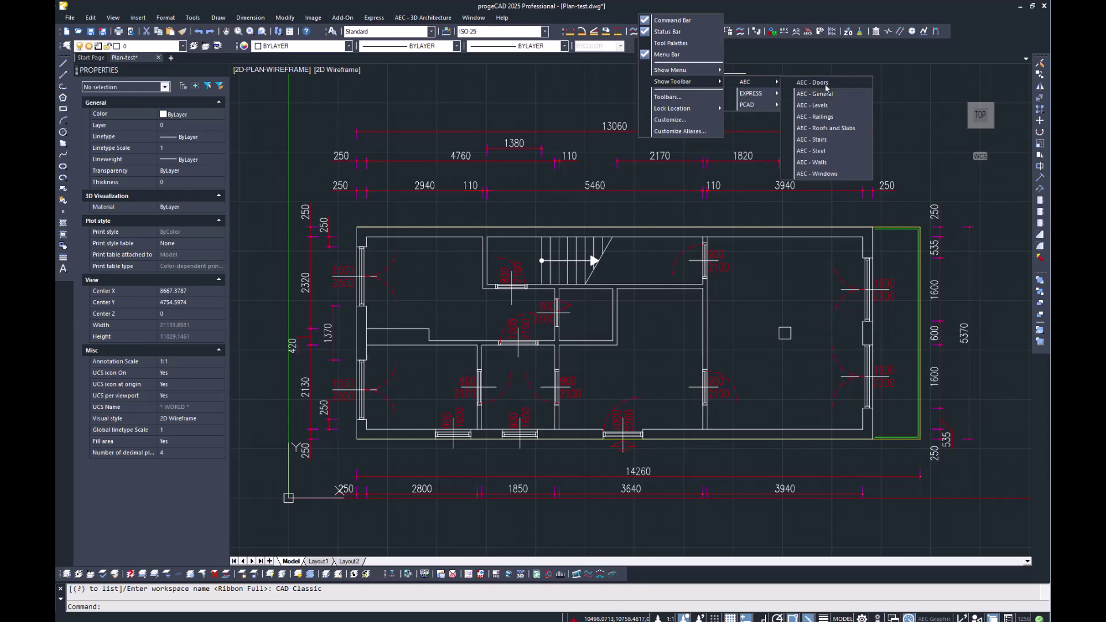
pyautogui.click(813, 83)
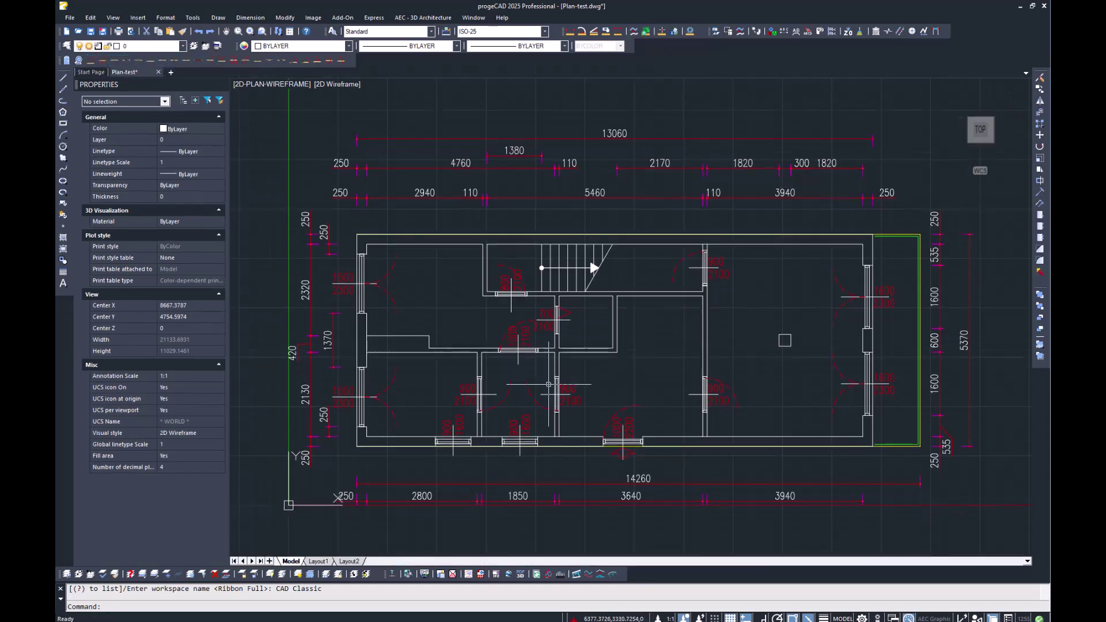
pyautogui.click(863, 618)
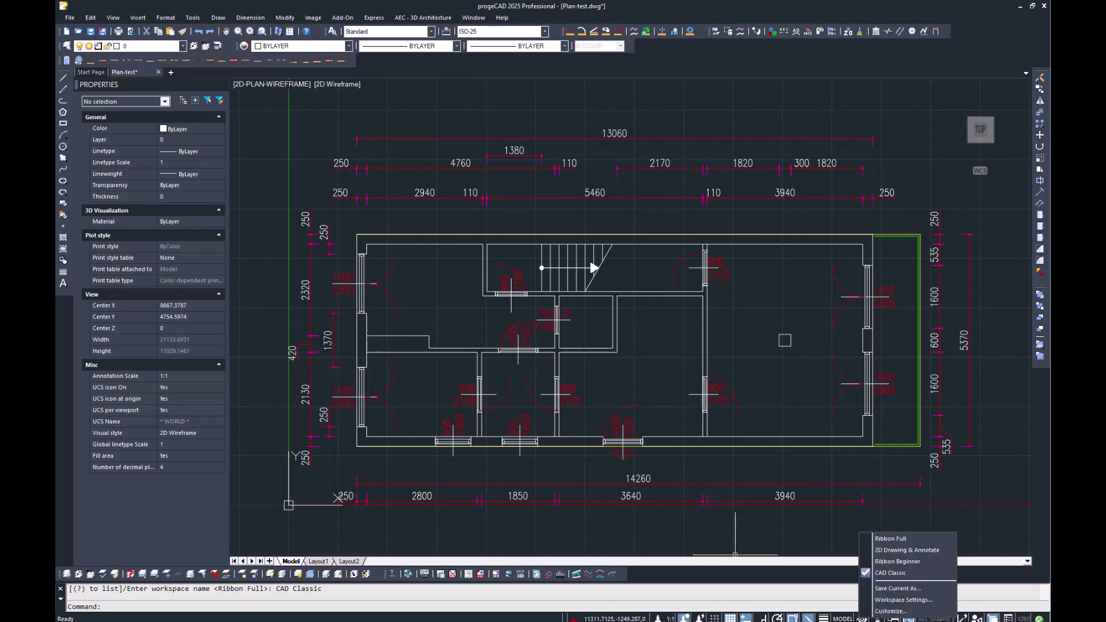
pyautogui.click(863, 538)
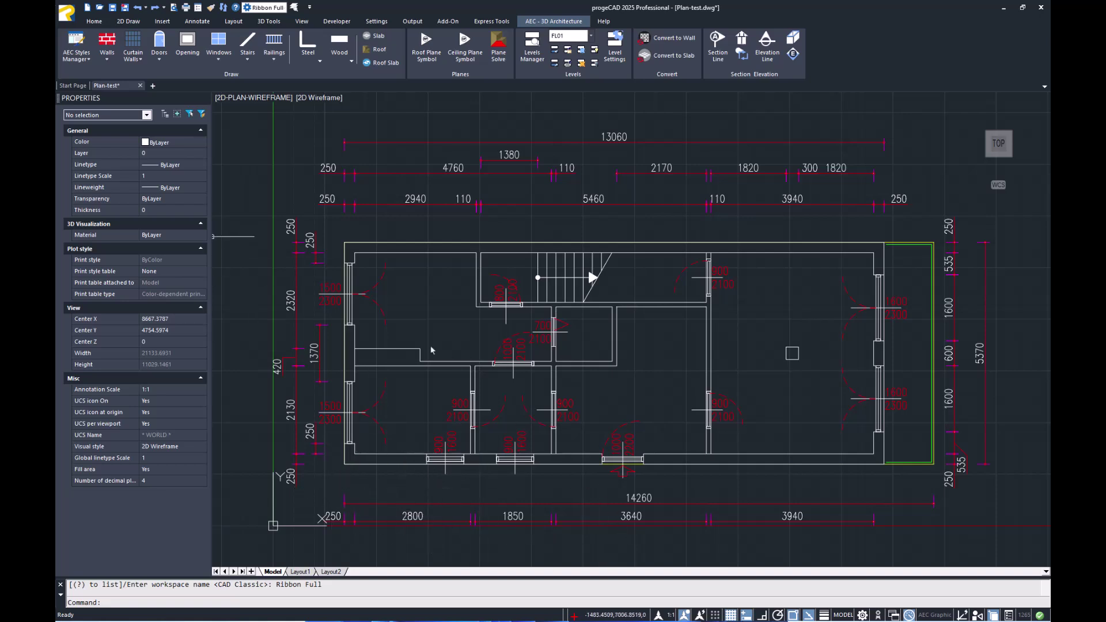
# Start a wall with a choice from all styles and import AEC - ENG - Metric Styles Library.fam with drawing units in millimeters
pyautogui.click(107, 58)
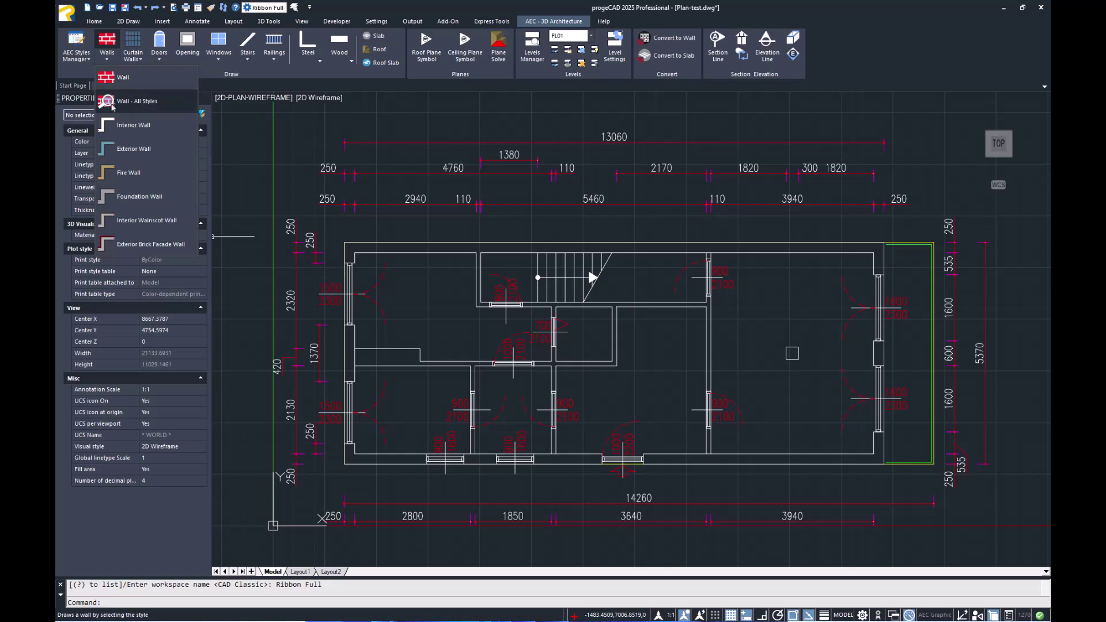
pyautogui.click(113, 108)
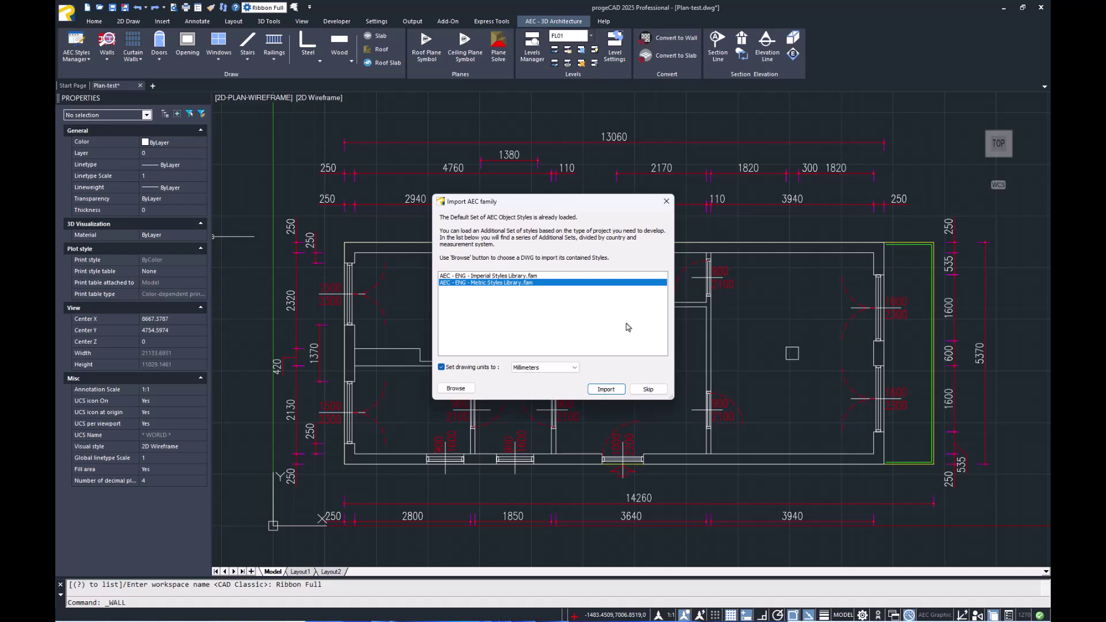
pyautogui.click(608, 390)
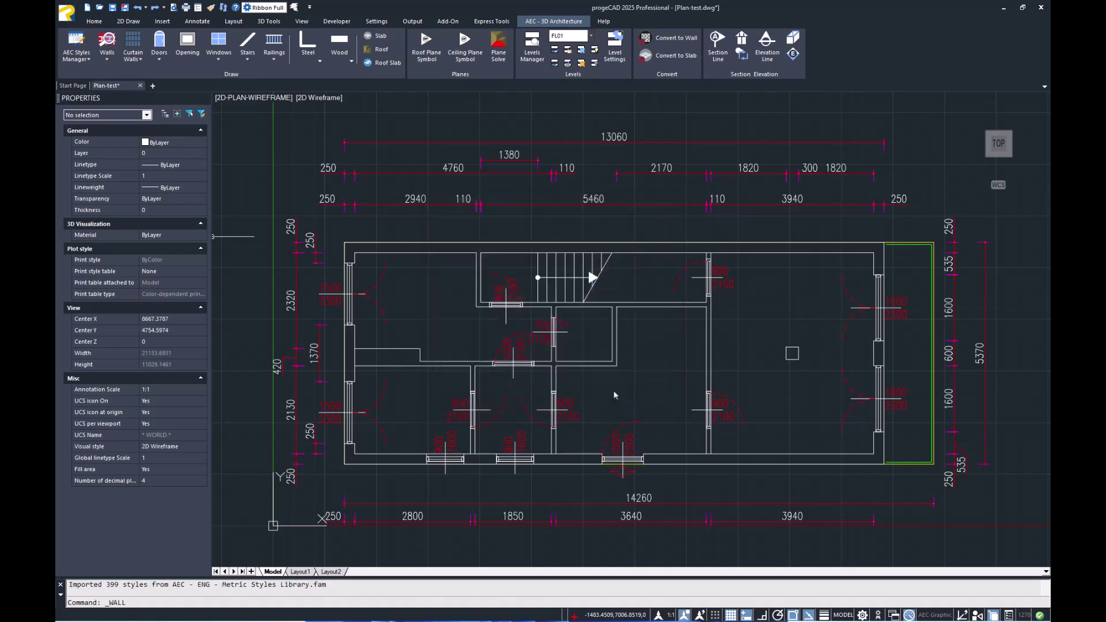
# Filter the wall styles by "brick", preview Brick-X Furring from the top and apply it to the new wall
pyautogui.click(457, 208)
pyautogui.write('brick')
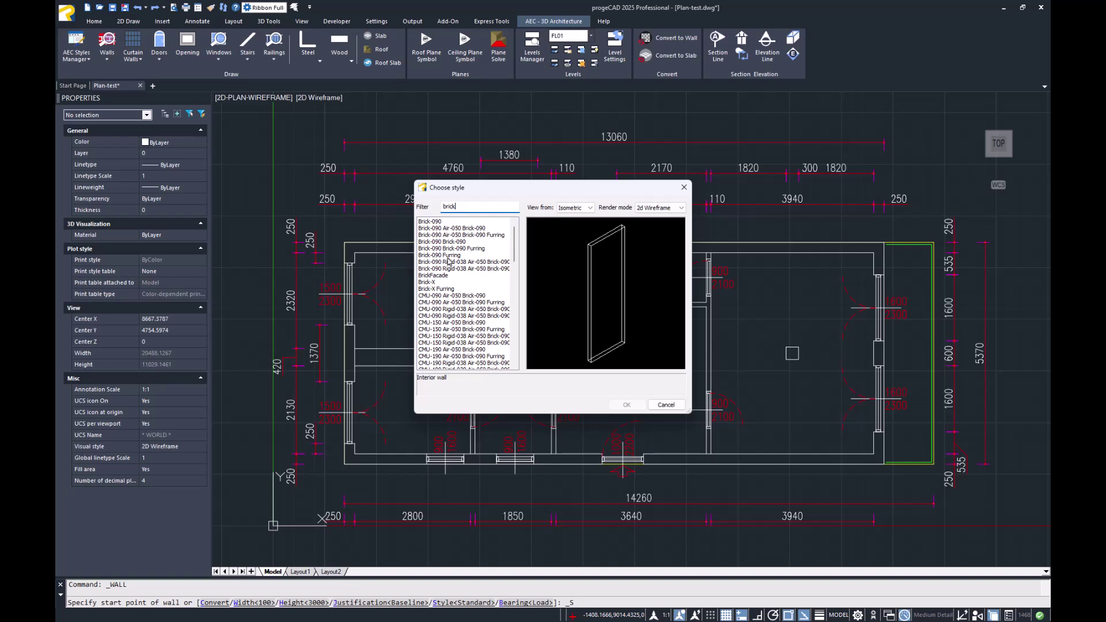
pyautogui.click(443, 289)
pyautogui.click(573, 209)
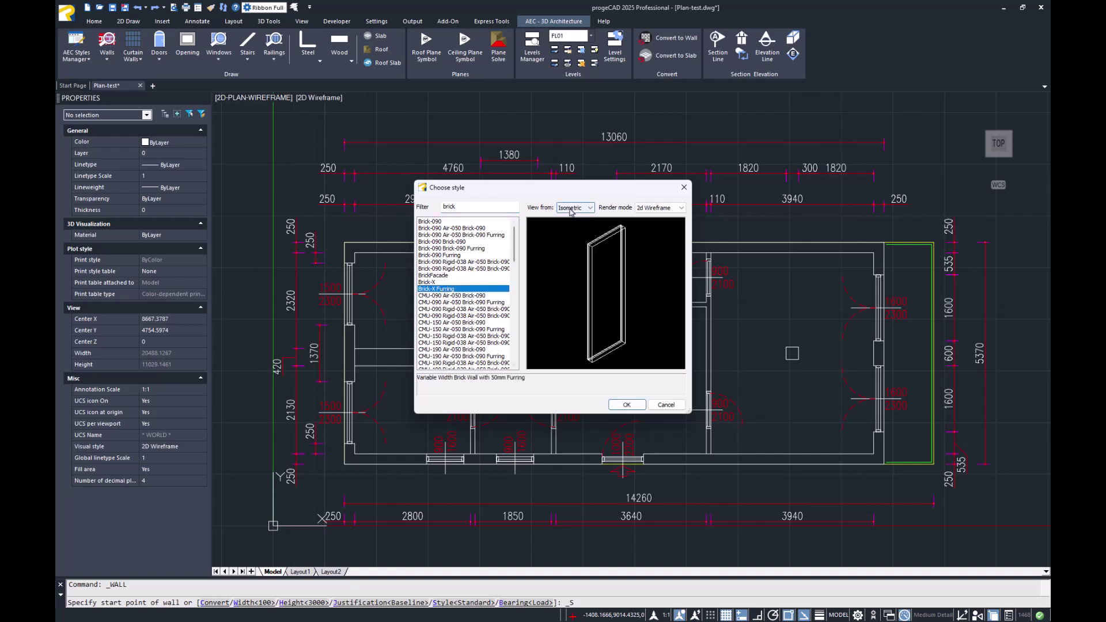
pyautogui.click(574, 218)
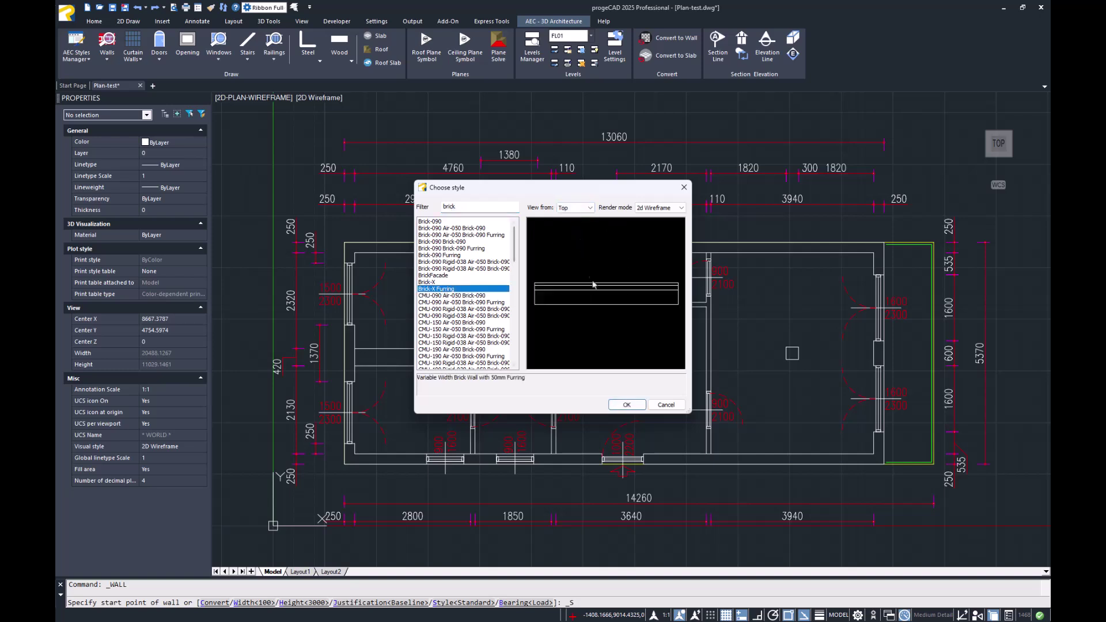
pyautogui.click(628, 404)
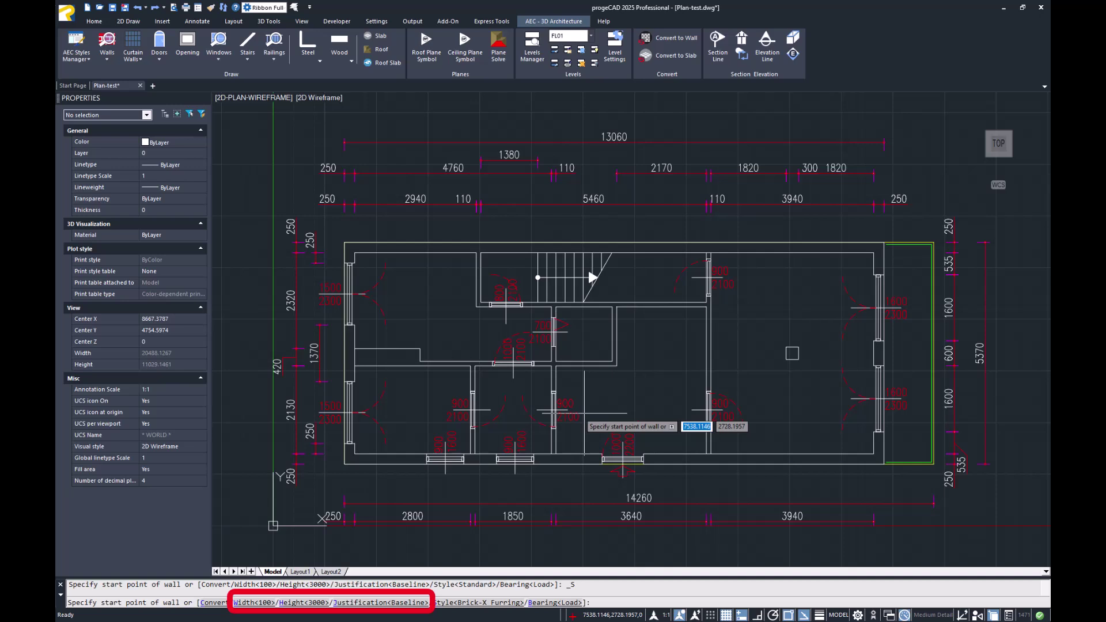
# Set the new wall's width to 200 and its justification to Right
pyautogui.click(268, 602)
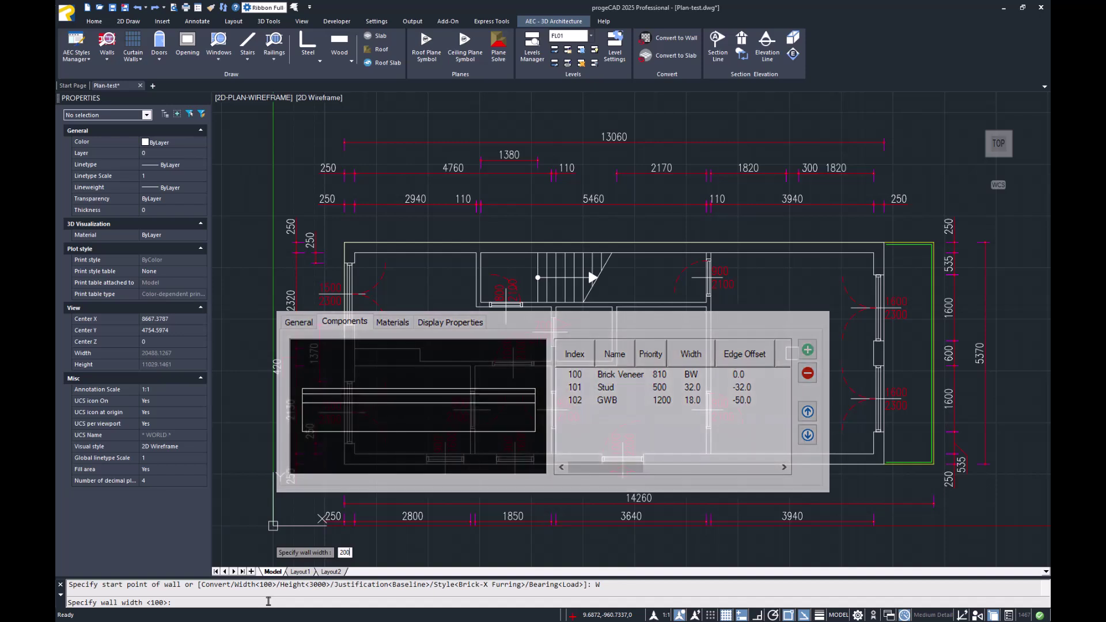
pyautogui.press('Return')
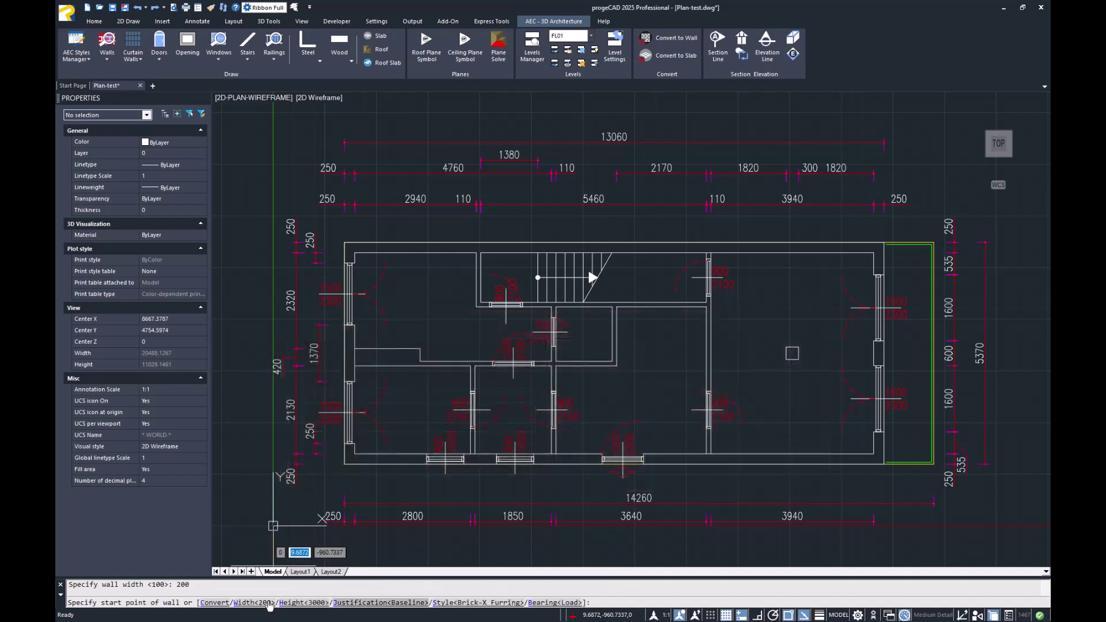
pyautogui.write('J')
pyautogui.press('Return')
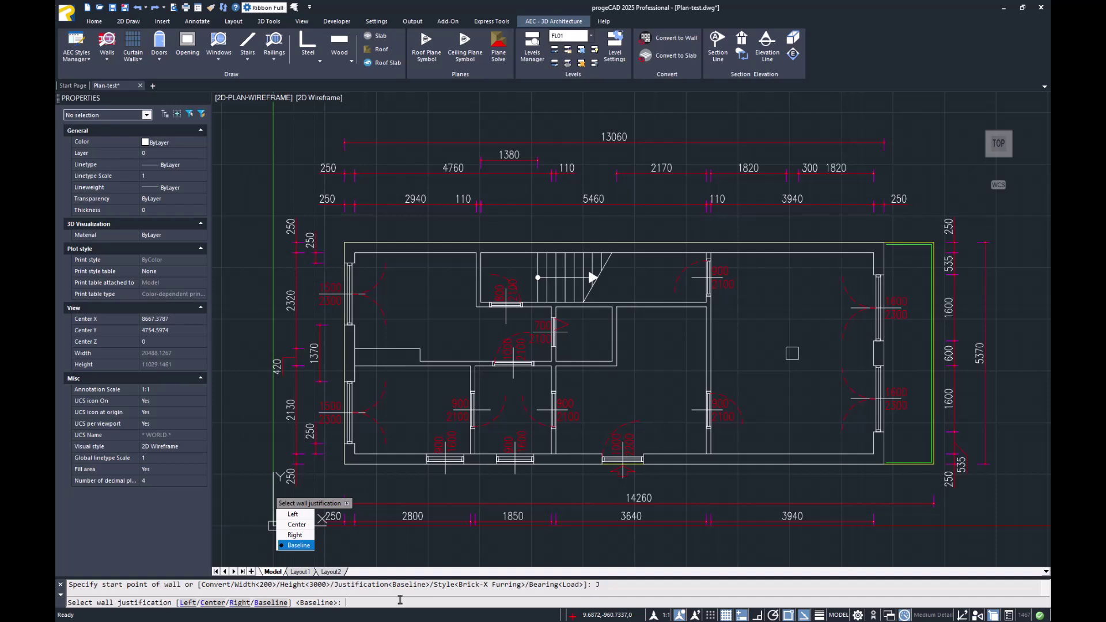
pyautogui.click(295, 536)
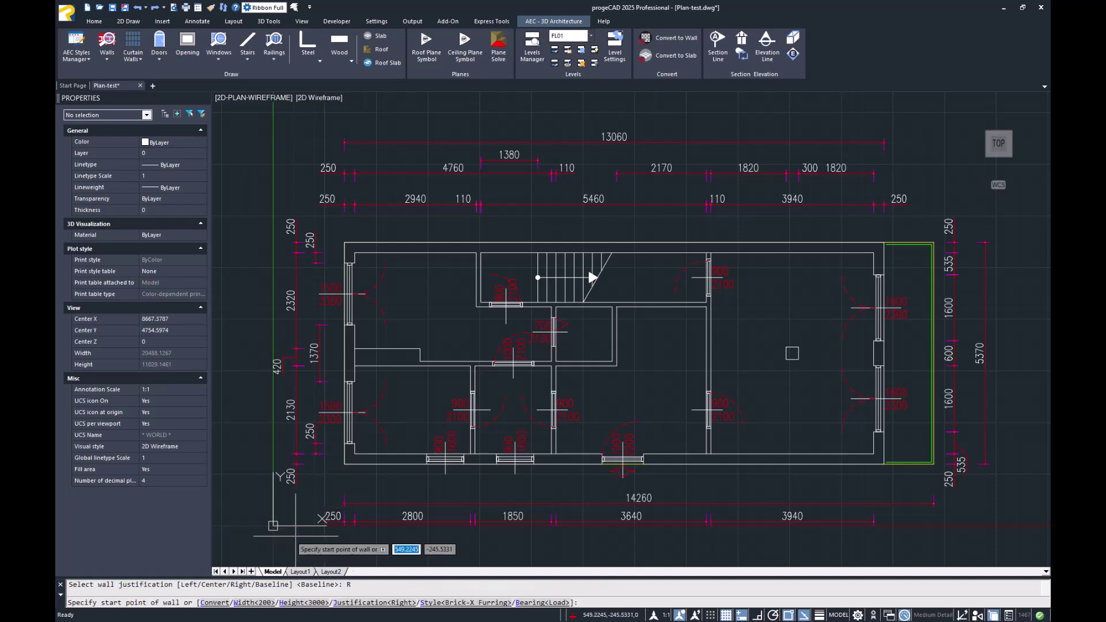
# Draw the closed exterior brick wall through the four inner corners of the plan's outer walls
pyautogui.click(354, 252)
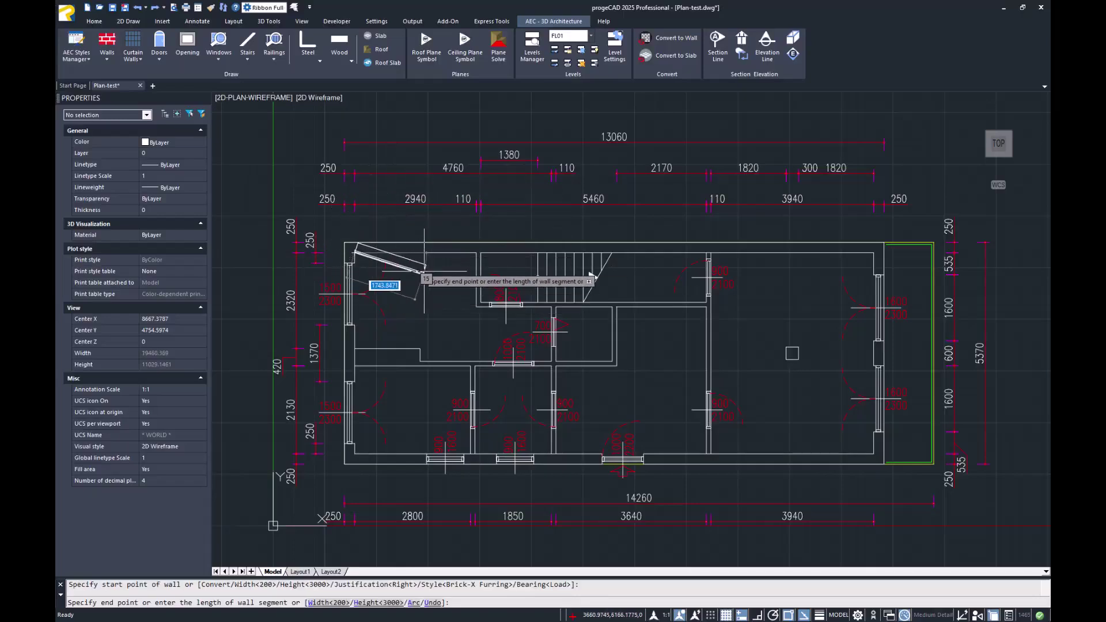
pyautogui.click(874, 253)
pyautogui.click(873, 454)
pyautogui.click(369, 453)
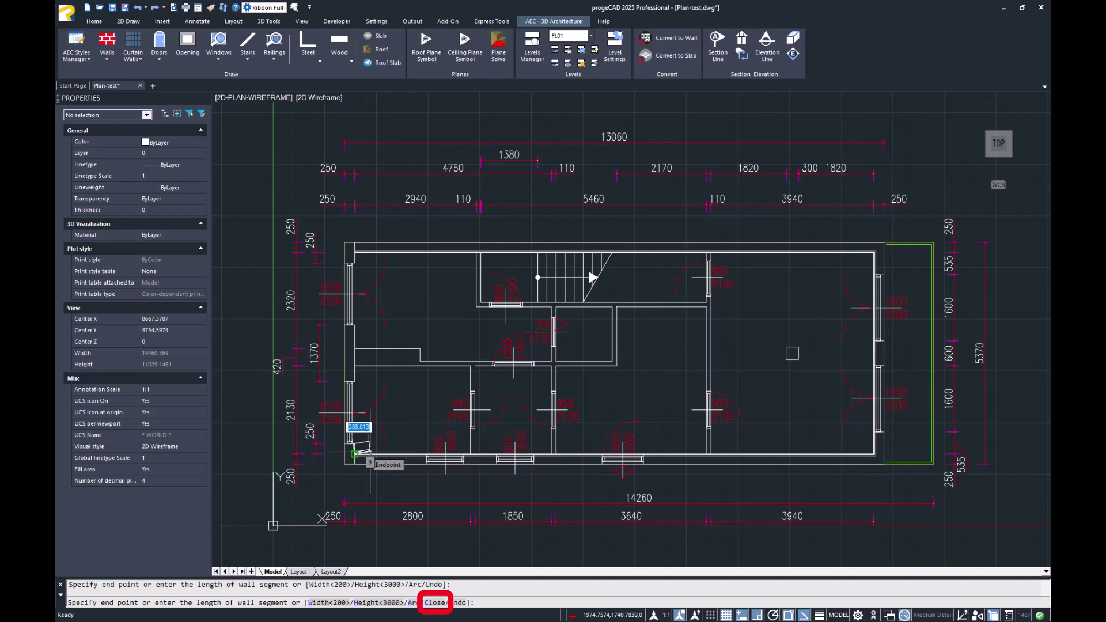
pyautogui.write('c')
pyautogui.press('Return')
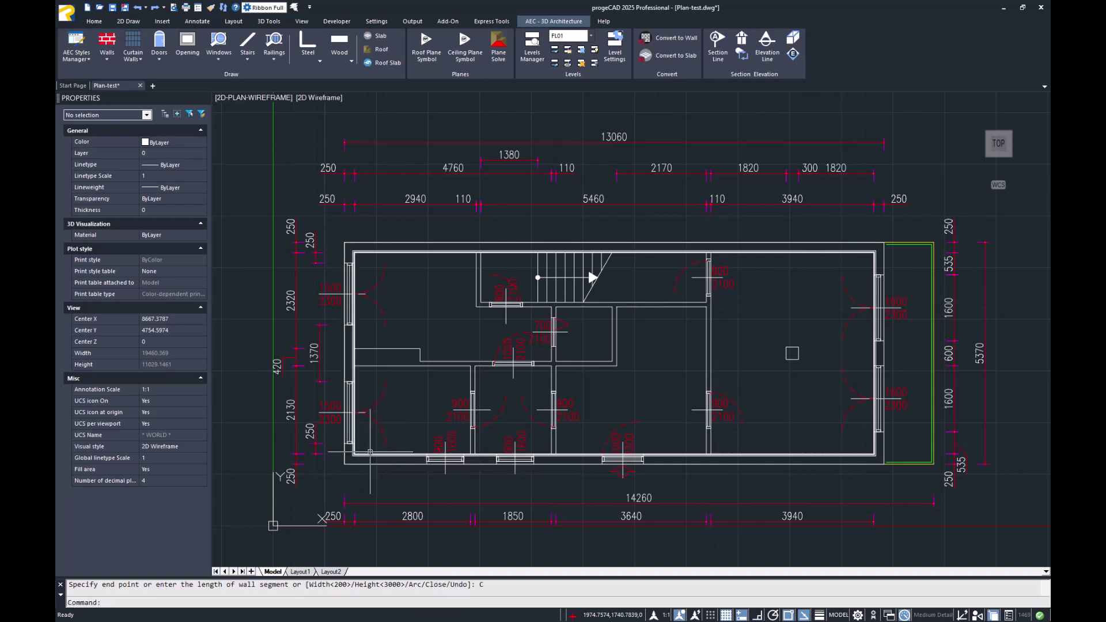
# Check the exterior walls in the 3D-REALISTIC view and return to the 2D-PLAN-WIREFRAME view
pyautogui.click(276, 103)
pyautogui.moveTo(348, 109)
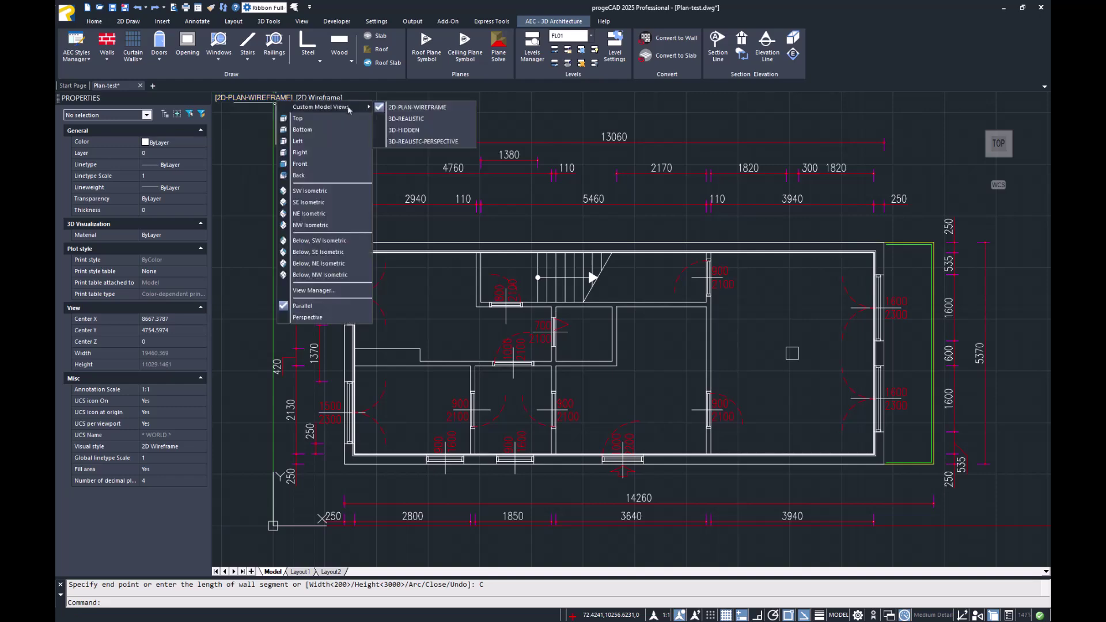
pyautogui.click(407, 119)
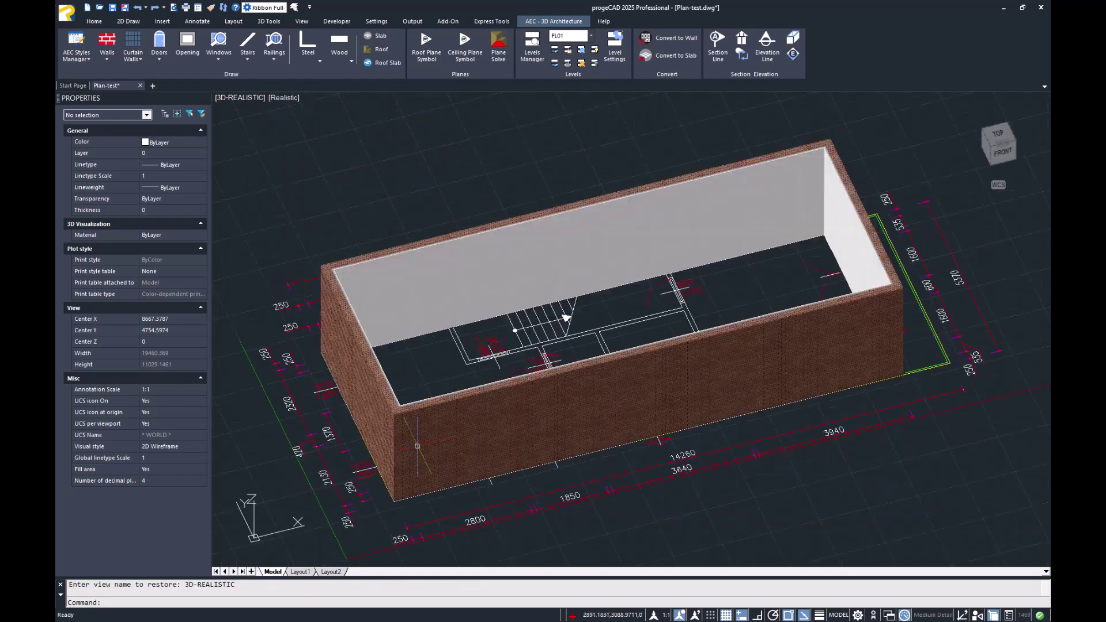
pyautogui.click(247, 98)
pyautogui.moveTo(318, 107)
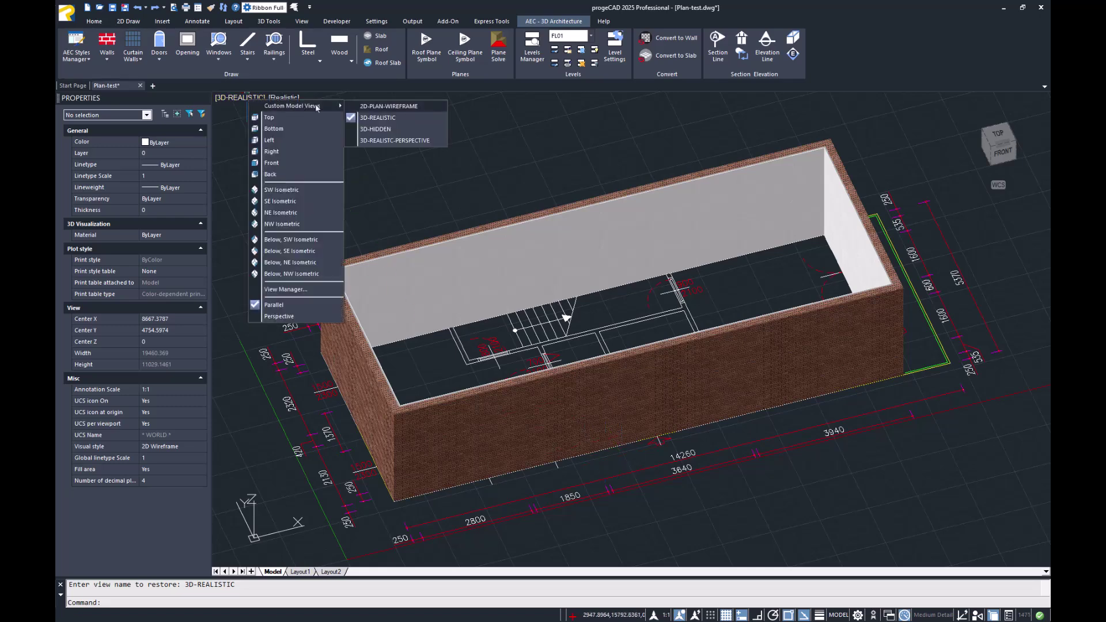
pyautogui.click(366, 110)
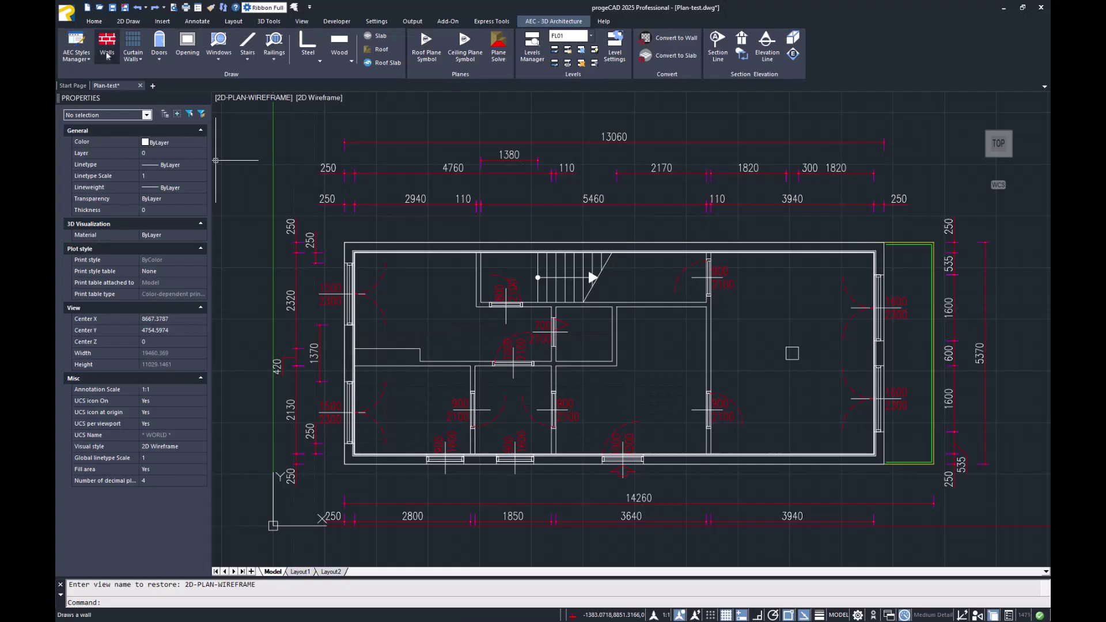
# Start a new wall from all wall styles, filter the list by "int" and apply the Interior style
pyautogui.click(108, 52)
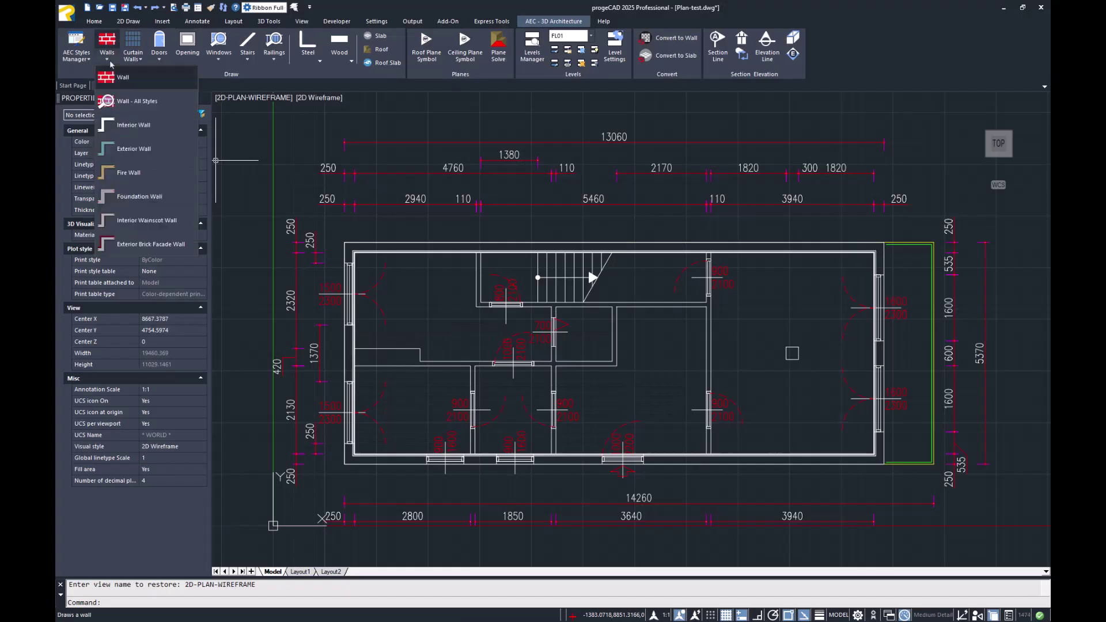
pyautogui.click(126, 101)
pyautogui.click(467, 209)
pyautogui.write('in')
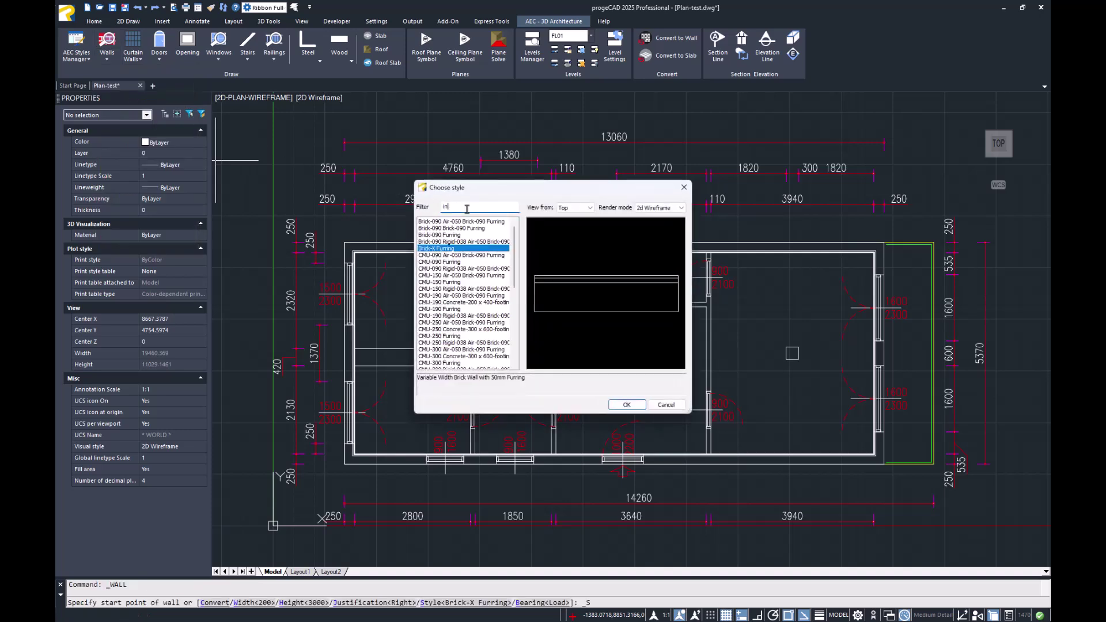
pyautogui.write('t')
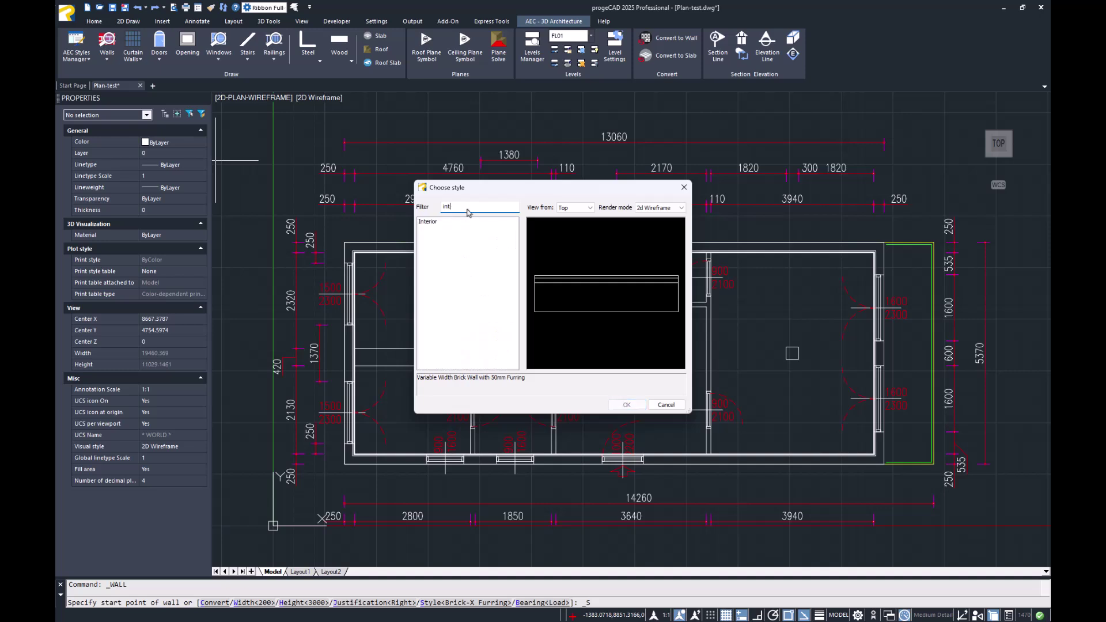
pyautogui.click(453, 223)
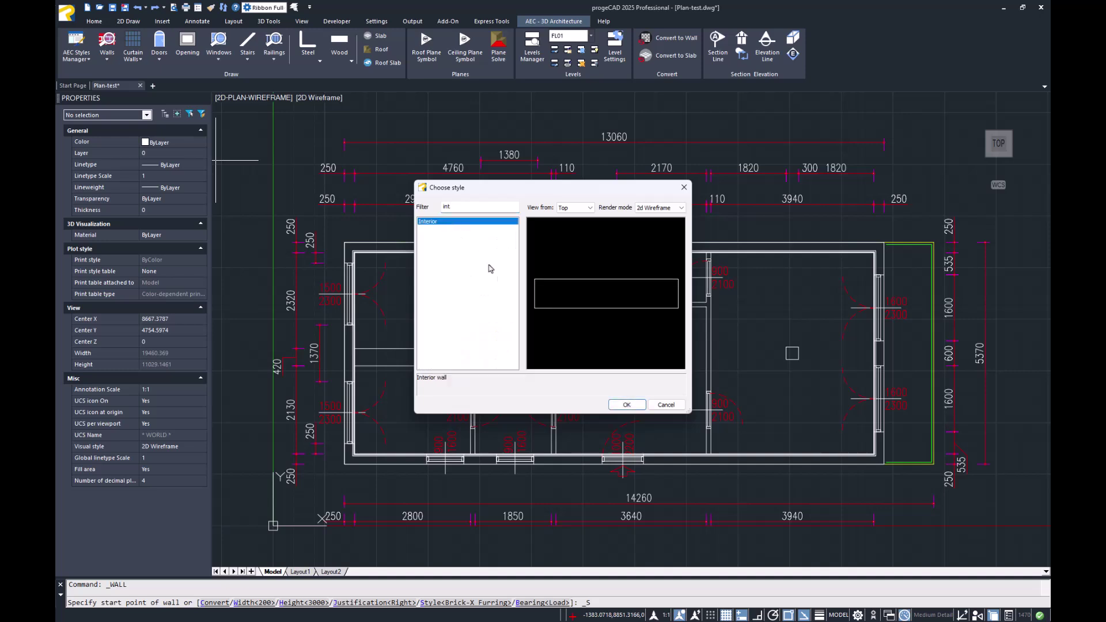
pyautogui.click(626, 405)
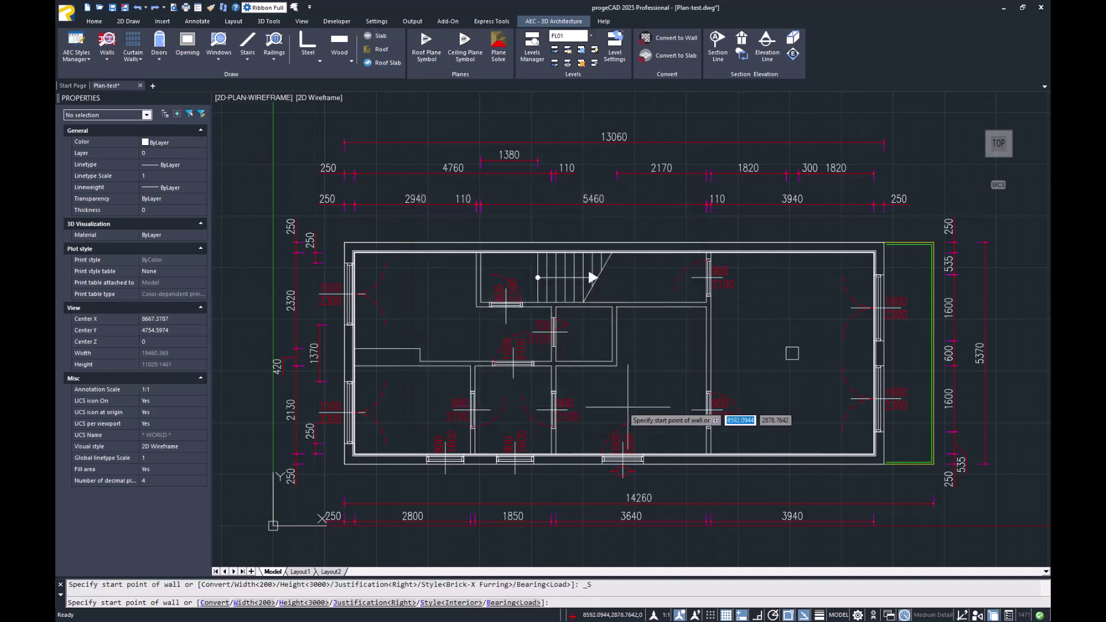
# Set the wall width to 110 and draw the long horizontal interior wall from the left outer wall's inner face to the partition below the stairs
pyautogui.click(246, 602)
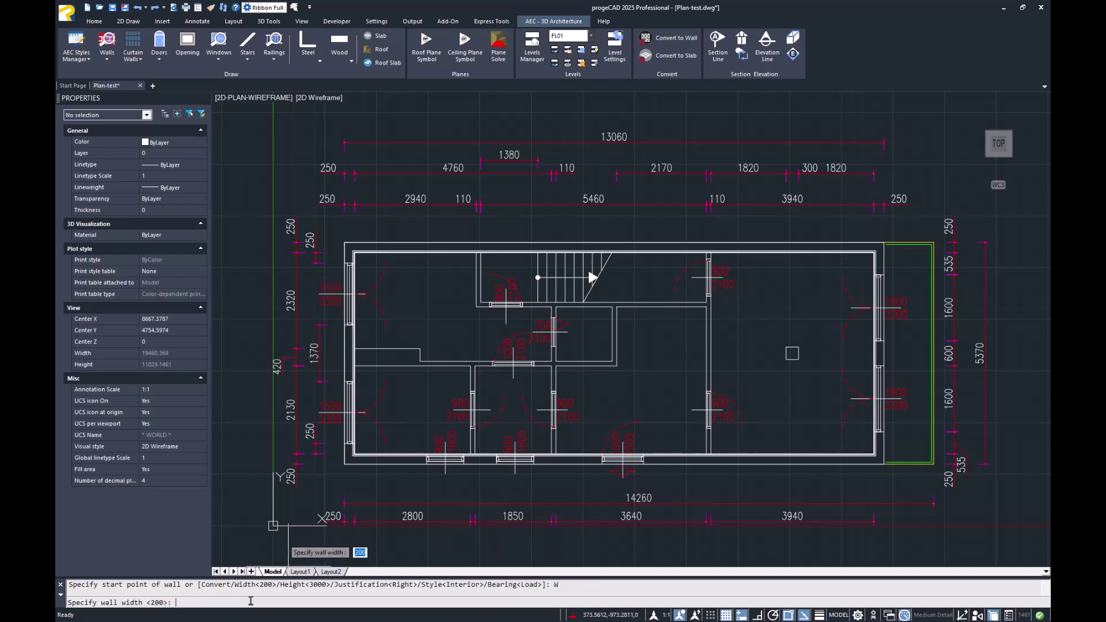
pyautogui.write('110')
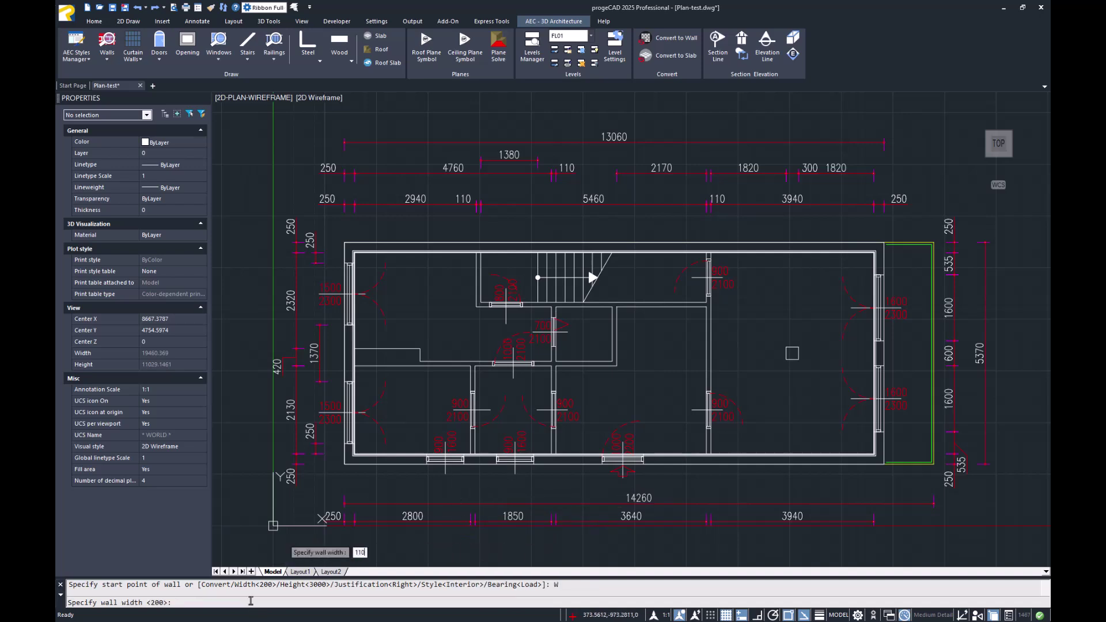
pyautogui.press('Return')
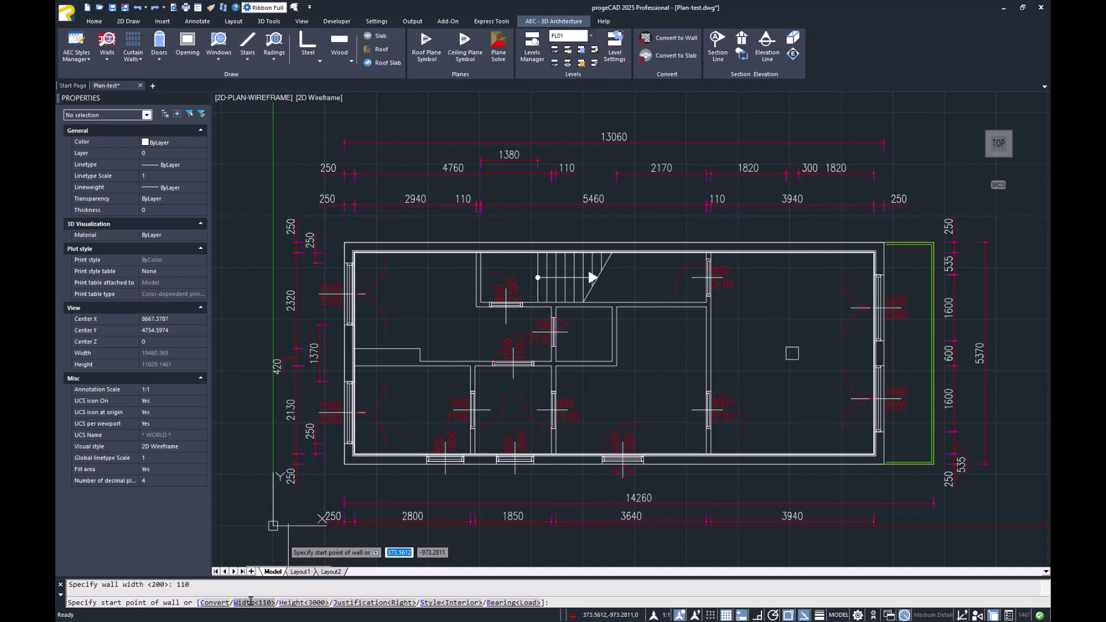
pyautogui.click(355, 366)
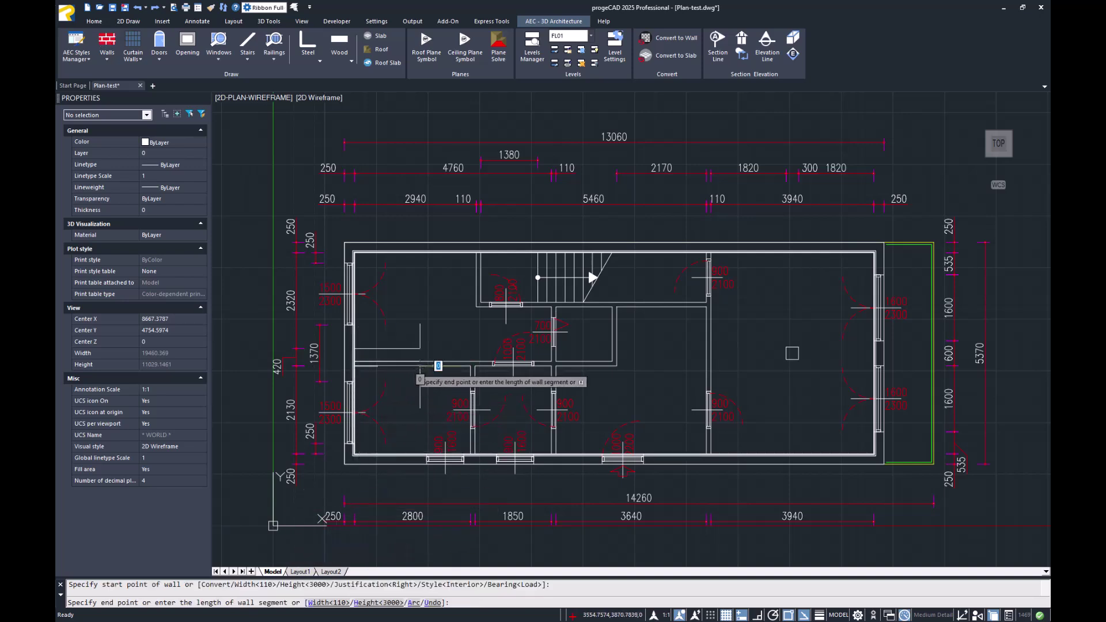
pyautogui.click(617, 365)
pyautogui.press('Return')
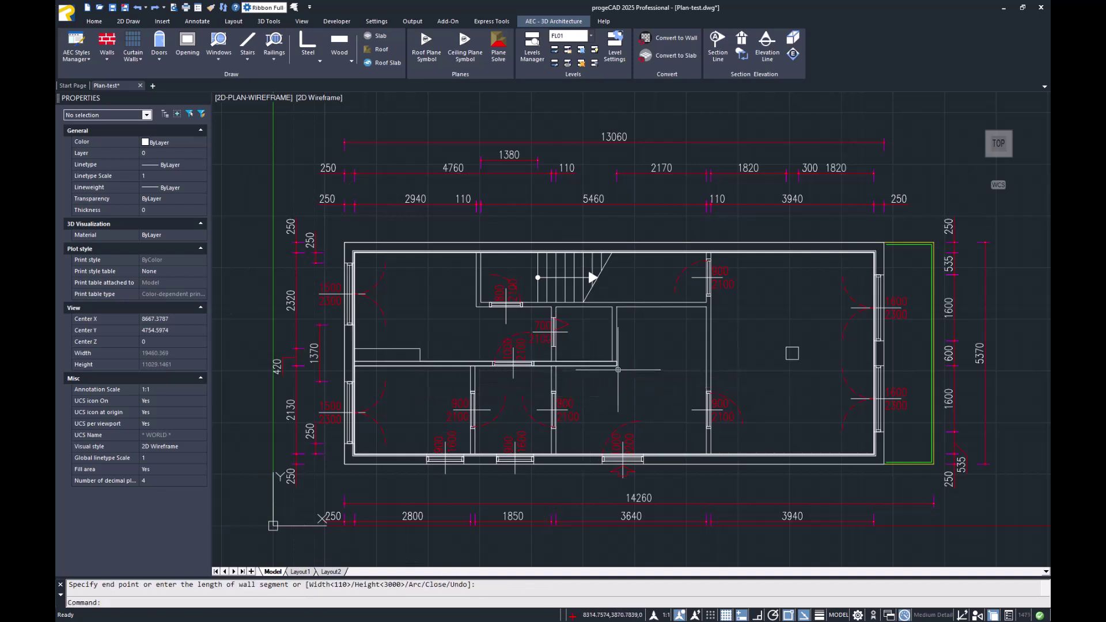
# In the 3D-HIDDEN view, set the width of the short interior wall segment at the left outer wall to 420
pyautogui.click(233, 98)
pyautogui.moveTo(299, 106)
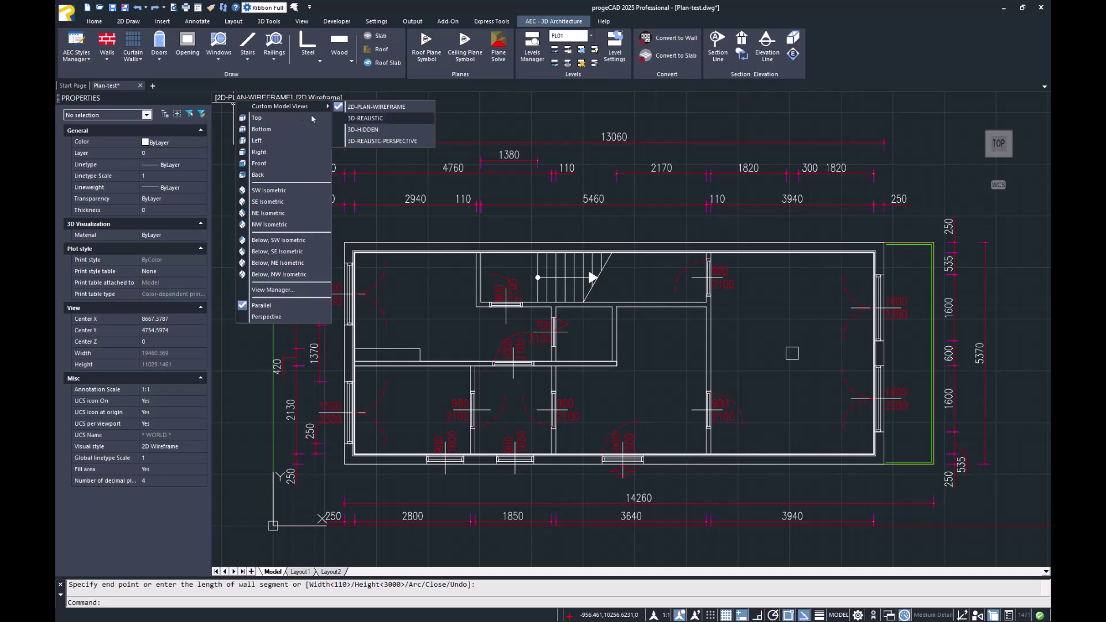
pyautogui.click(362, 129)
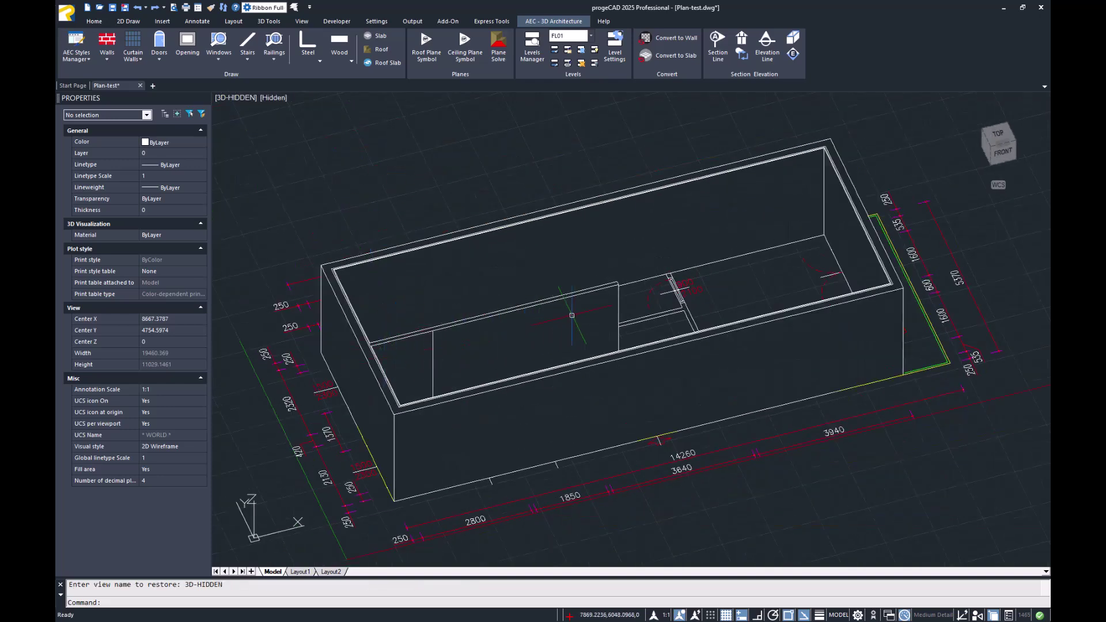
pyautogui.click(404, 338)
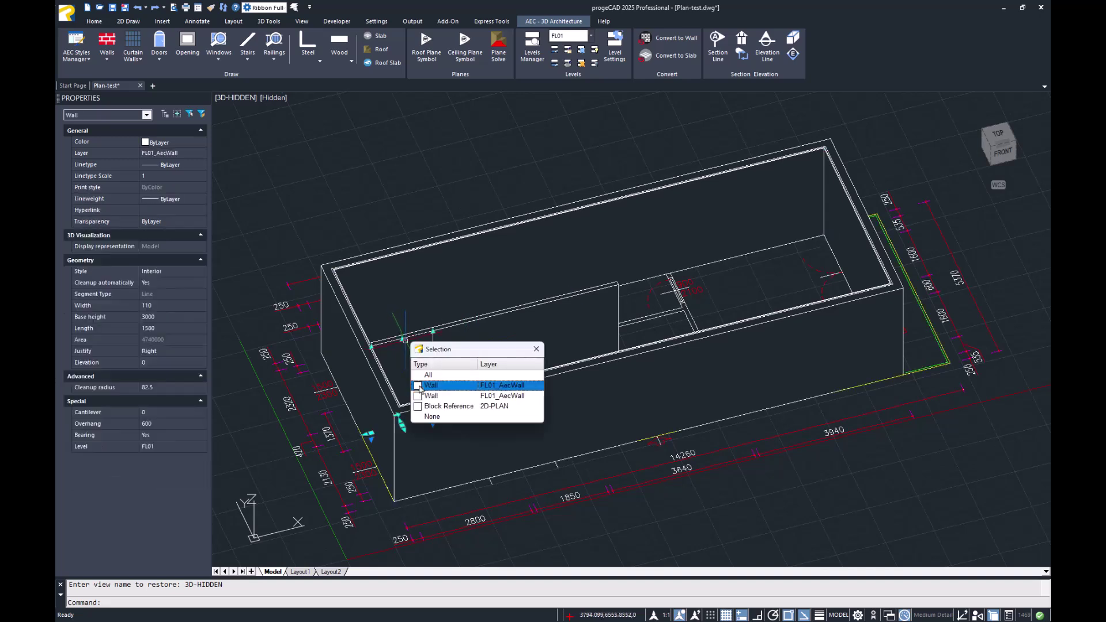
pyautogui.click(419, 387)
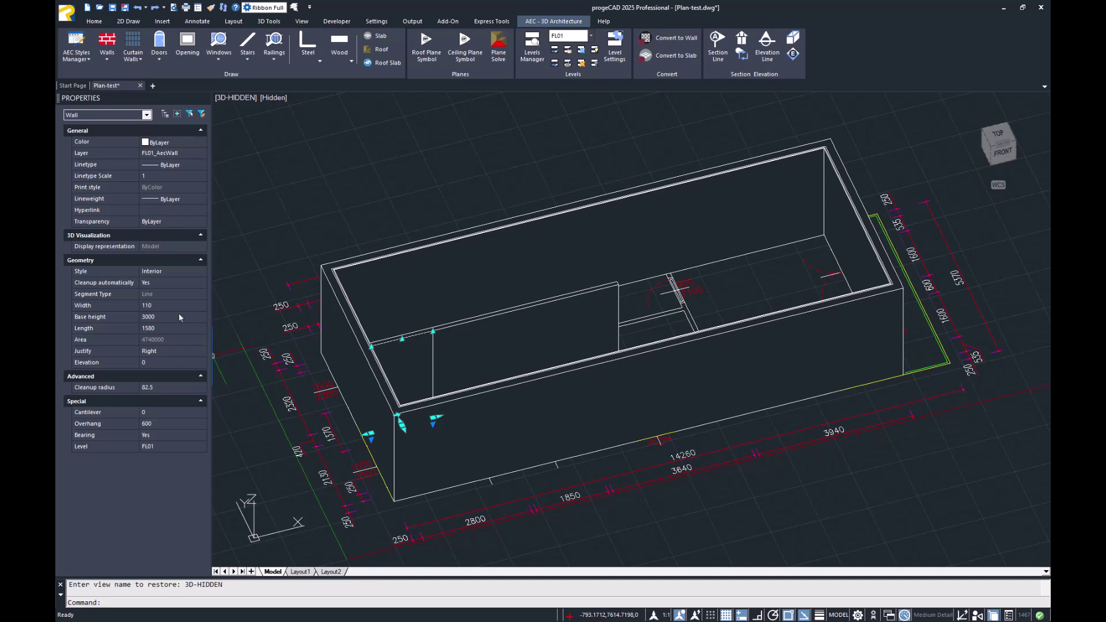
pyautogui.click(161, 307)
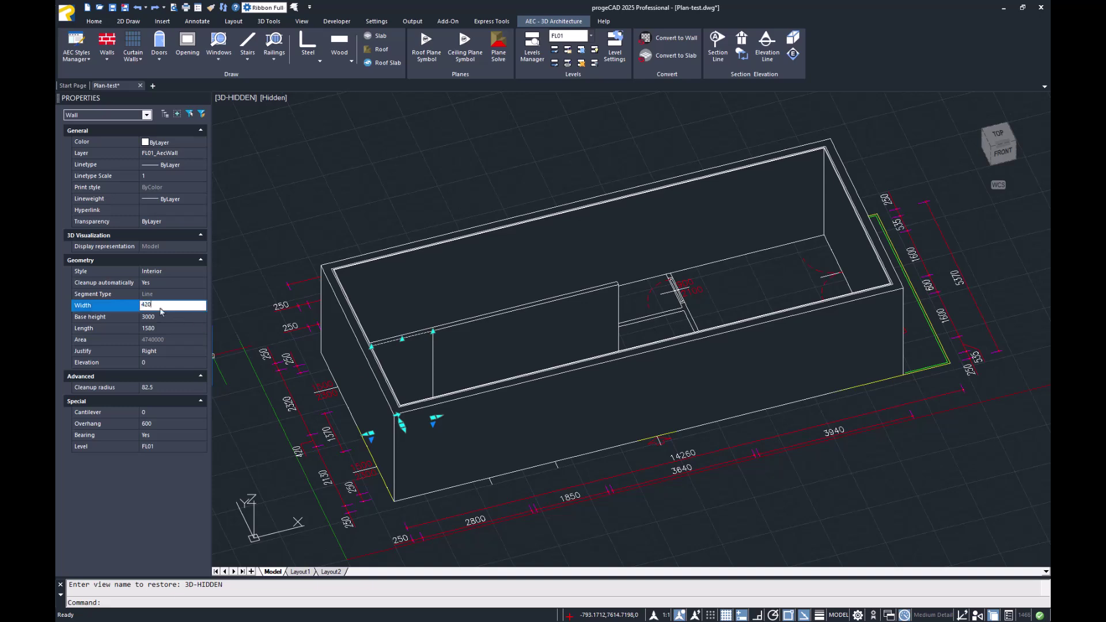
pyautogui.press('Return')
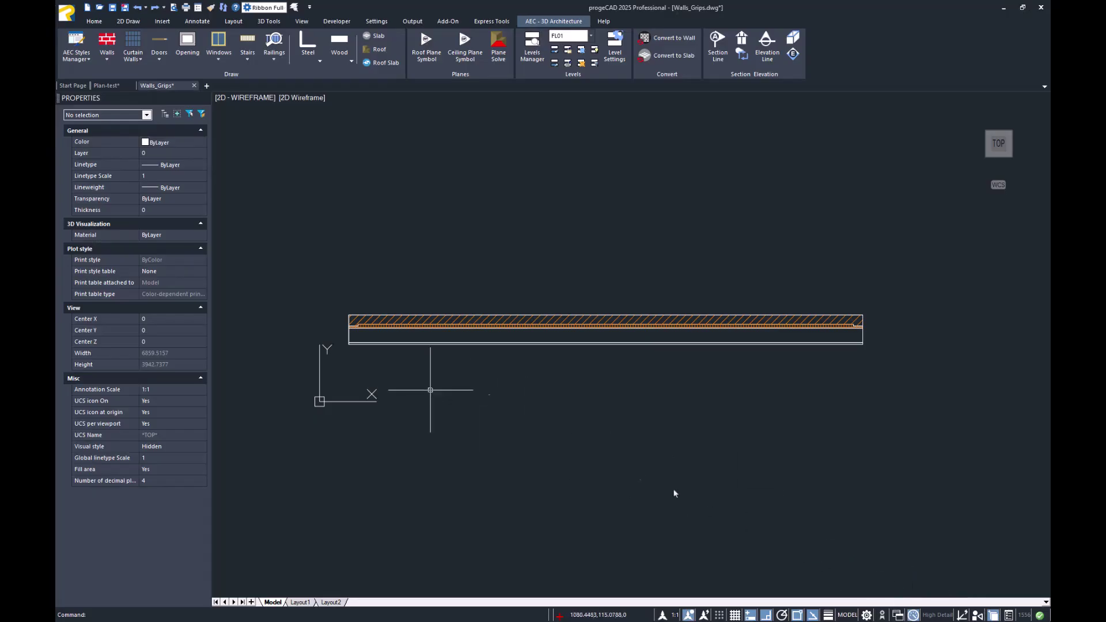
# In the Walls_Grips drawing, try stretching the wall's right end along its direction and upward at an angle, cancelling both
pyautogui.click(376, 344)
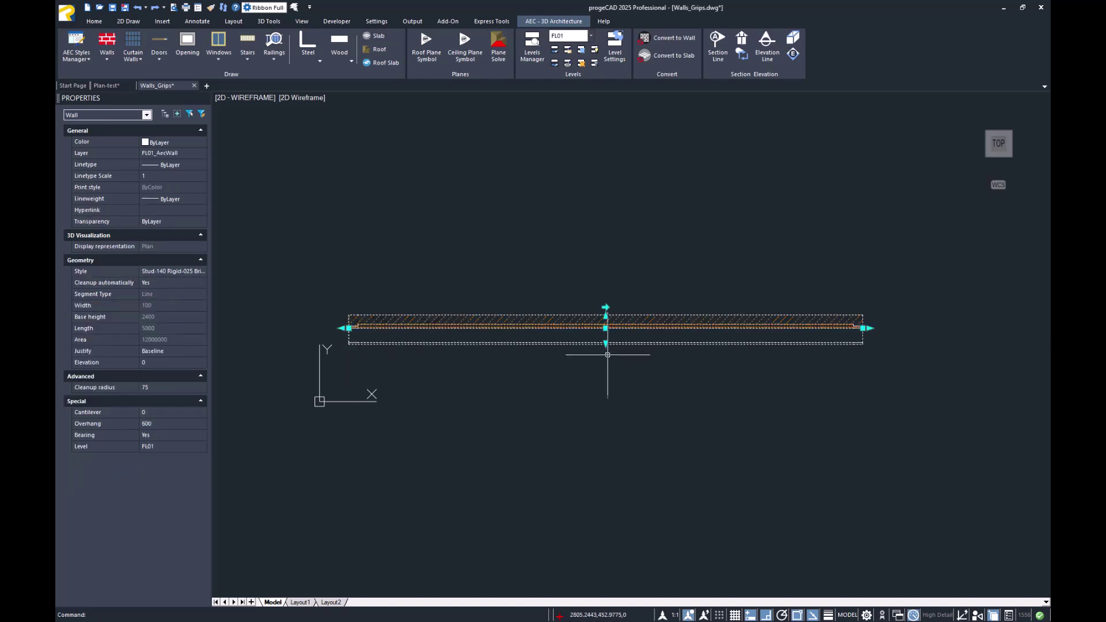
pyautogui.click(870, 328)
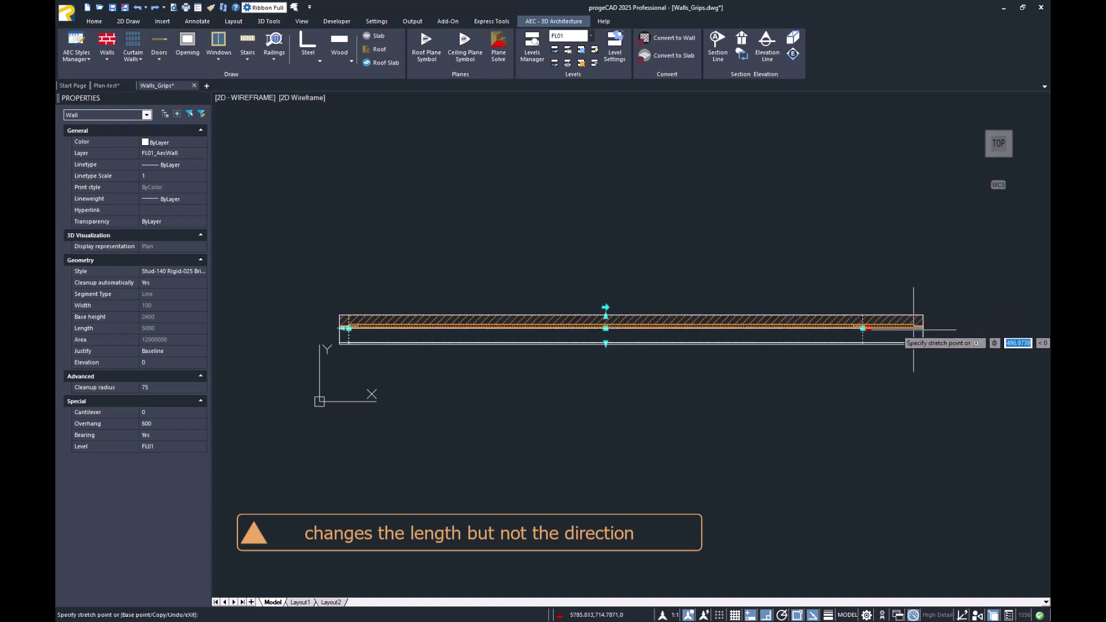
pyautogui.press('Escape')
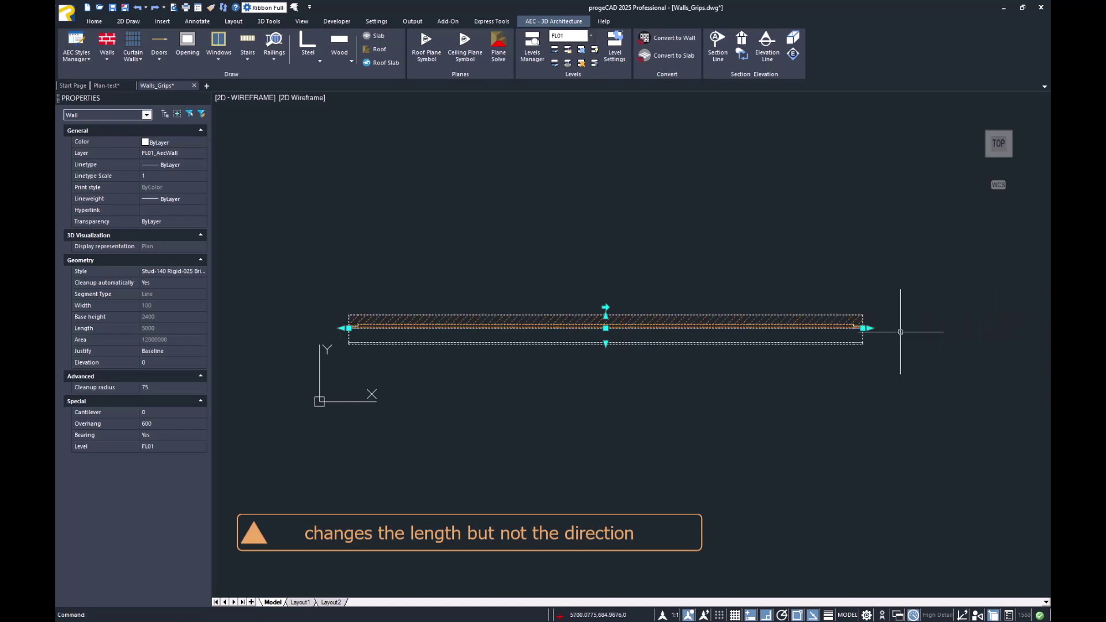
pyautogui.click(862, 328)
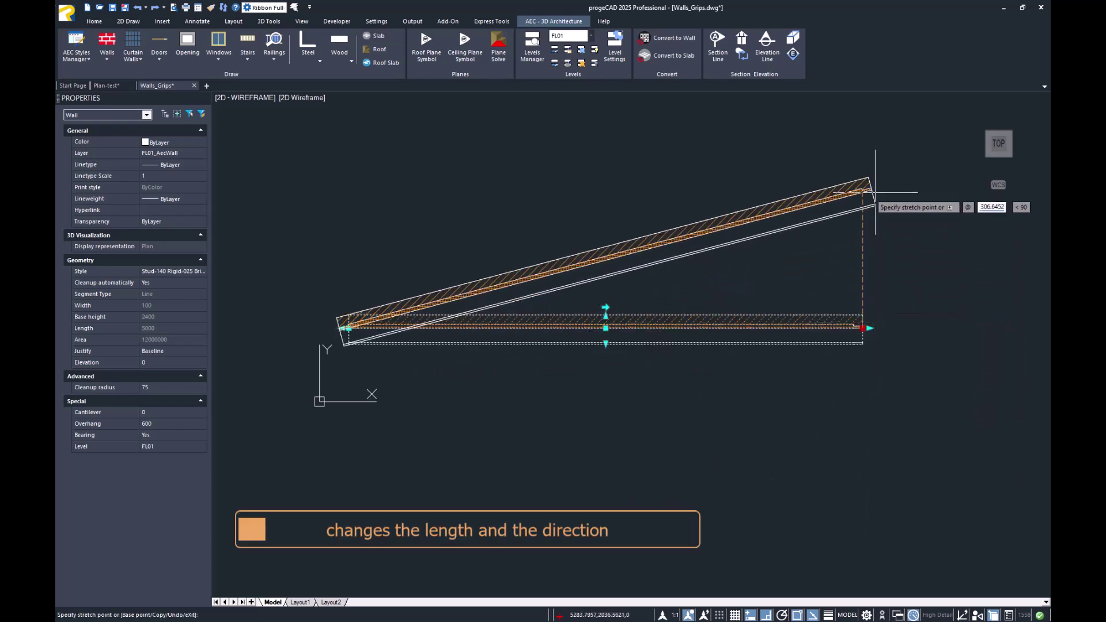
pyautogui.press('Escape')
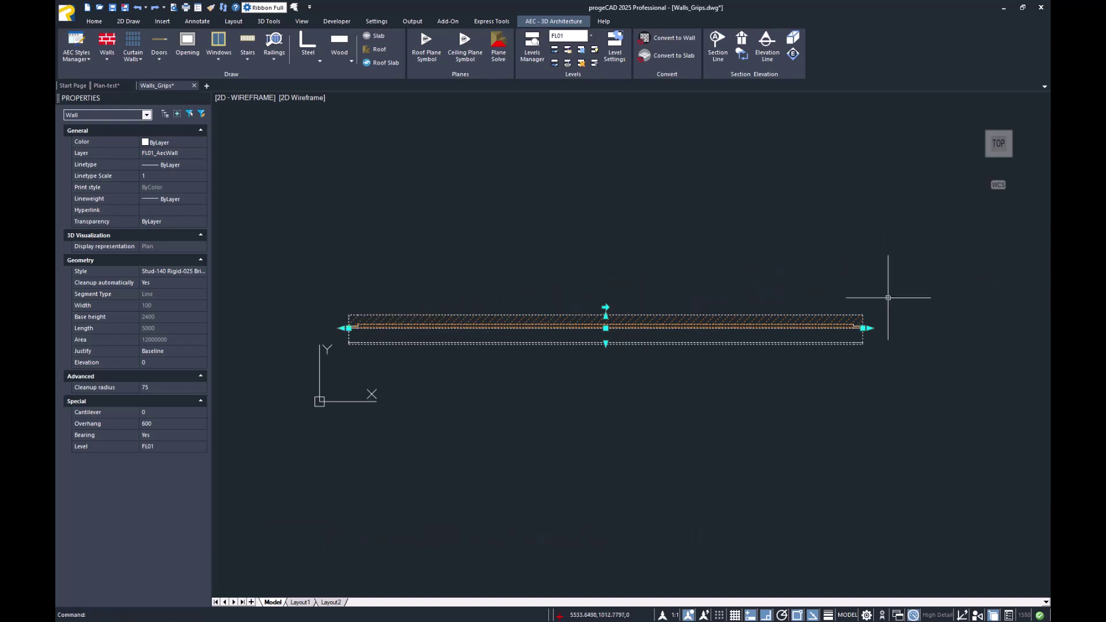
# Try stretching the wall's width from its lower face, and flip the wall's orientation and back again
pyautogui.click(605, 343)
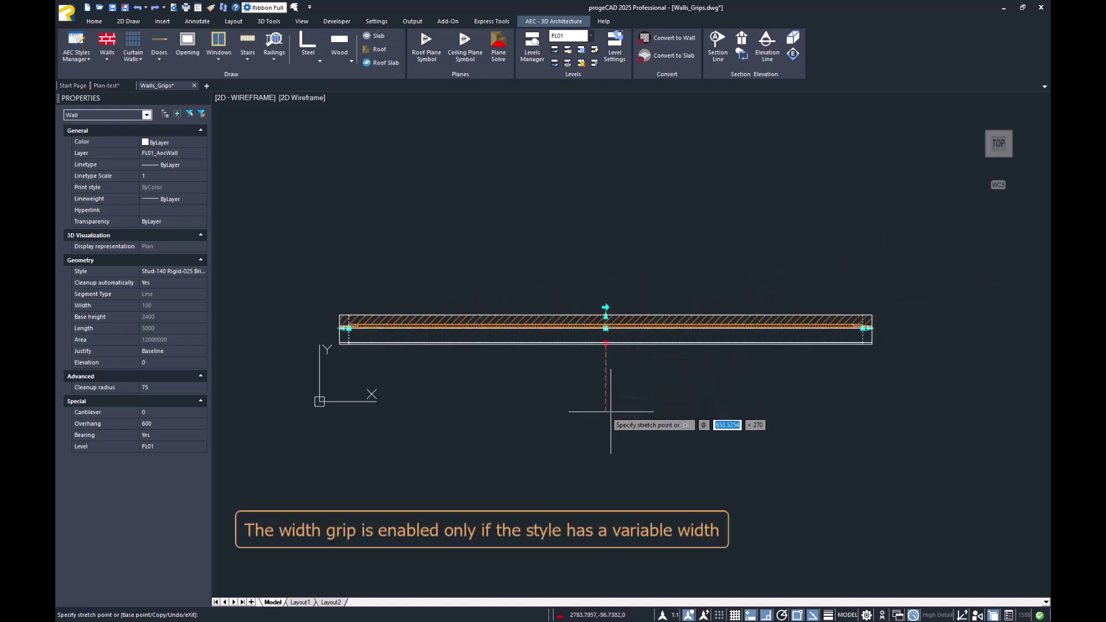
pyautogui.press('Escape')
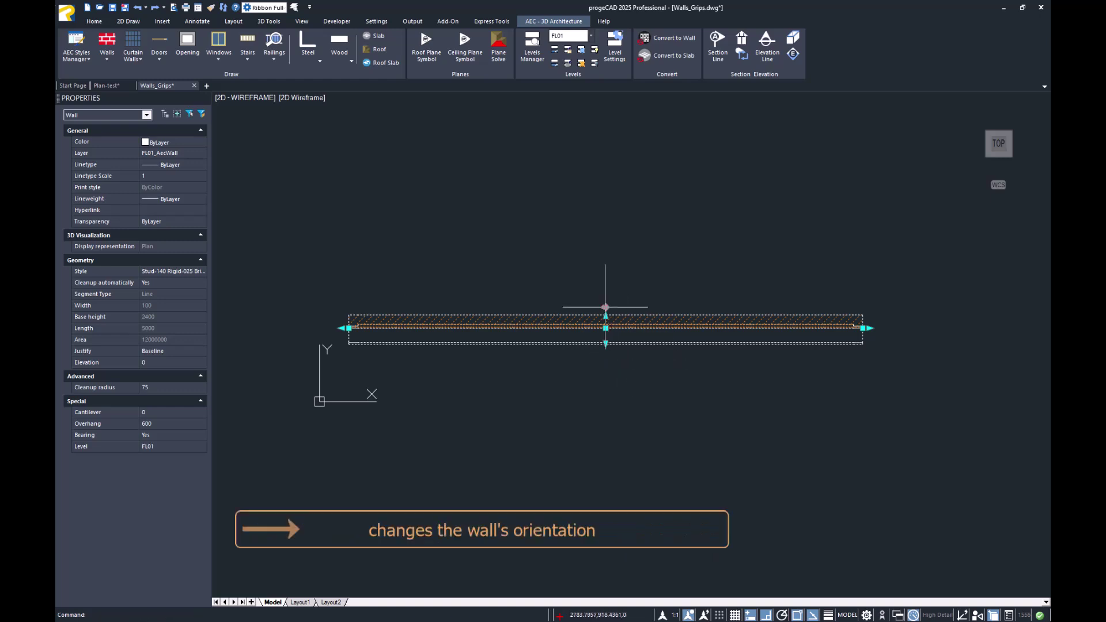
pyautogui.click(605, 307)
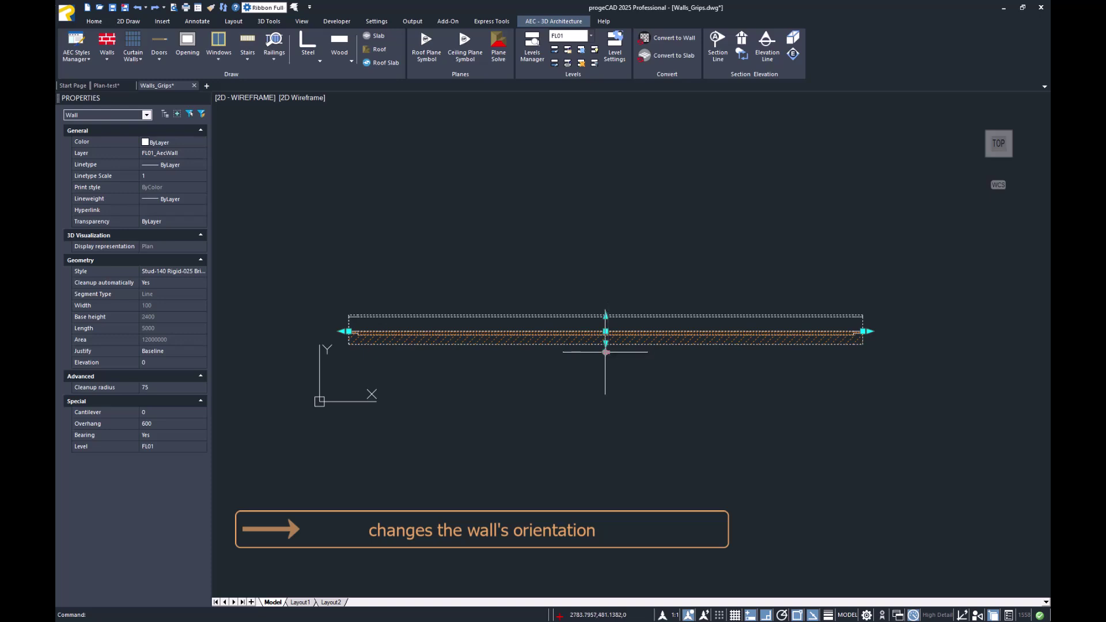
pyautogui.click(606, 351)
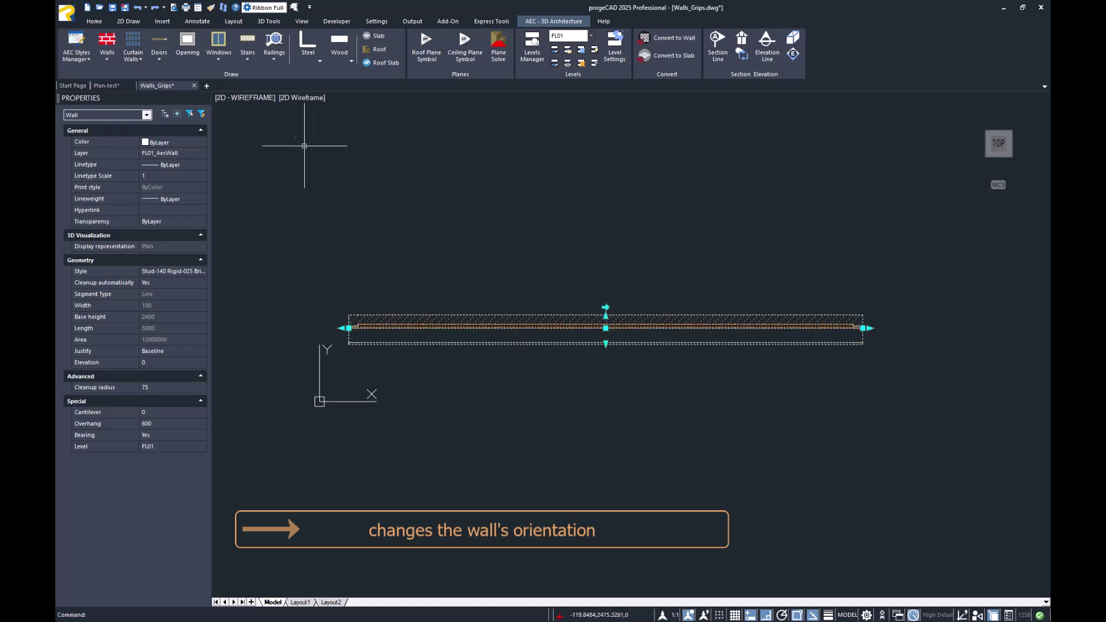
# In the 3D - HIDDEN view, raise the wall's upper left corner vertically so its top edge slopes
pyautogui.click(259, 104)
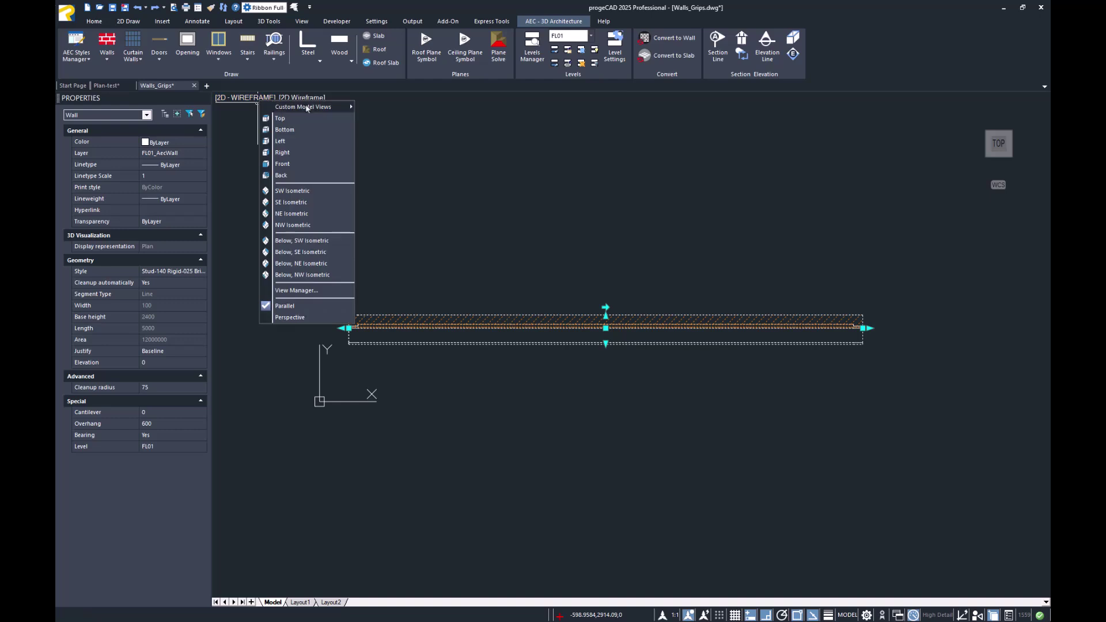
pyautogui.moveTo(311, 107)
pyautogui.click(385, 109)
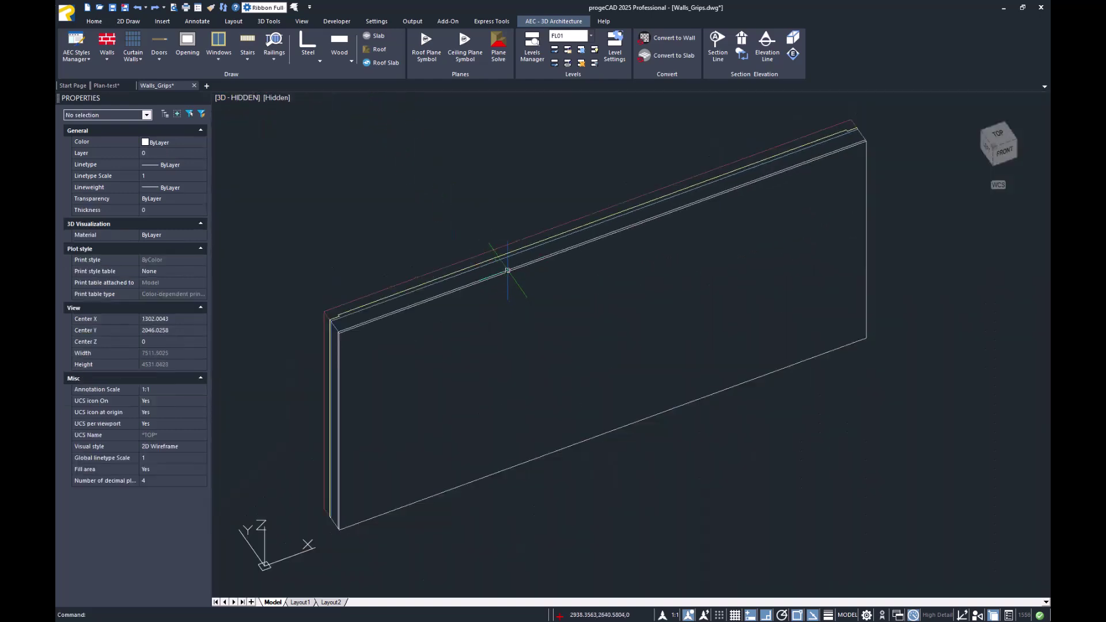
pyautogui.click(508, 270)
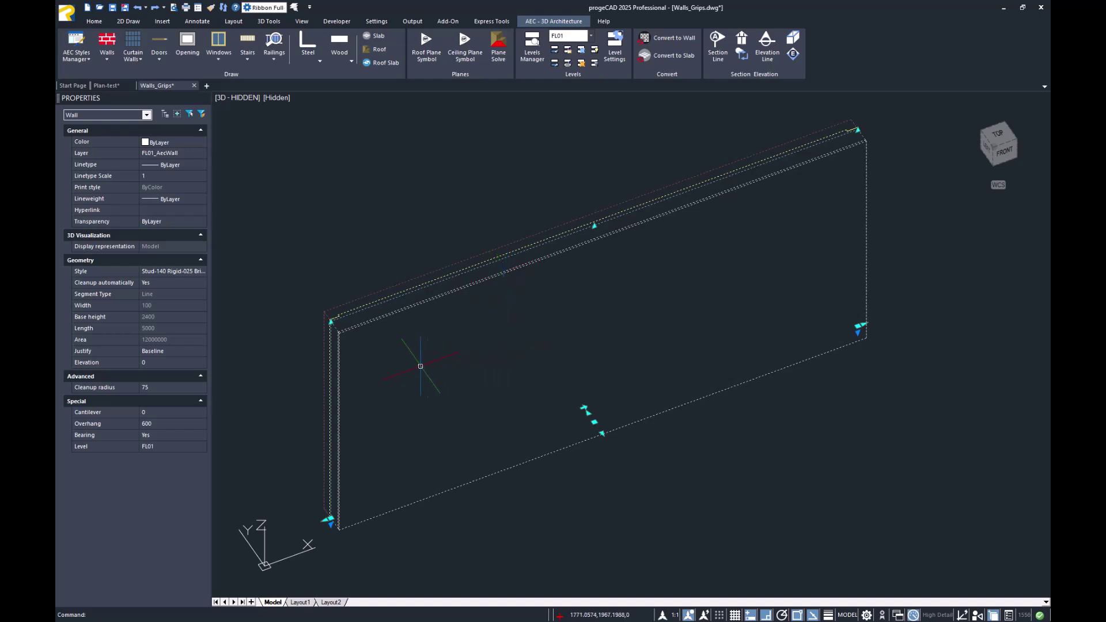
pyautogui.click(330, 321)
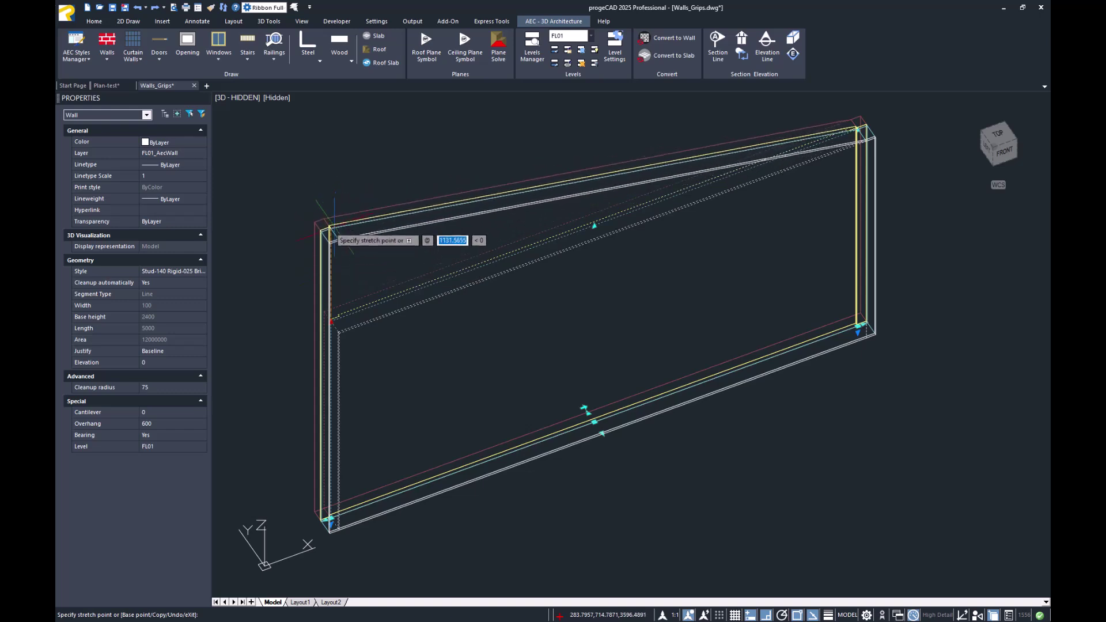
pyautogui.click(331, 245)
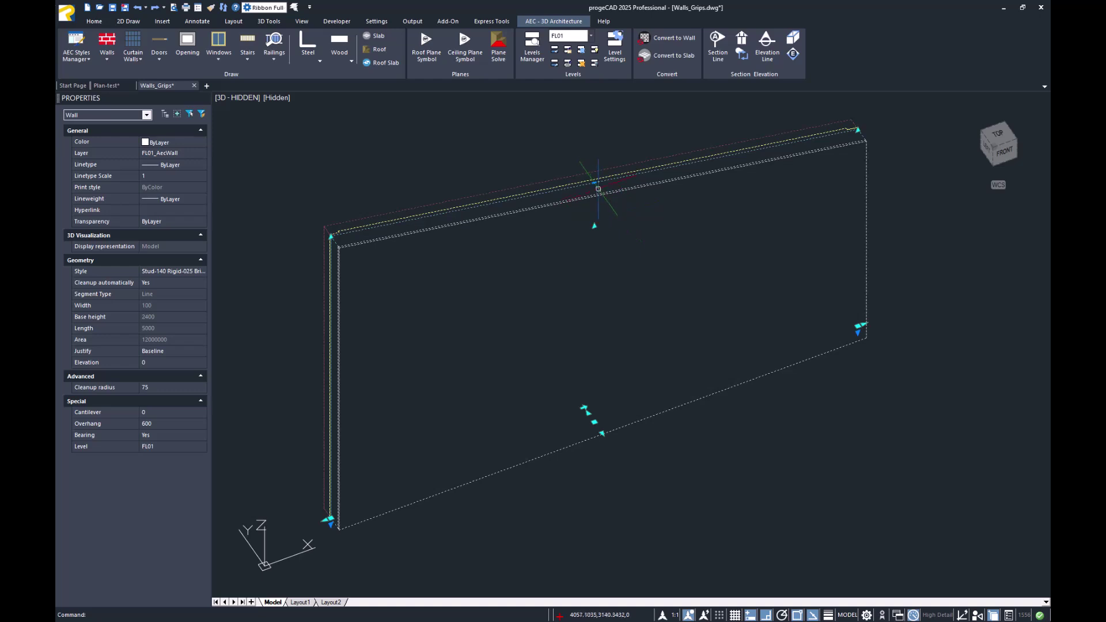
# Add a vertex at the midpoint of the wall's sloped top edge and raise it about 900 mm to form a gable peak
pyautogui.moveTo(594, 182)
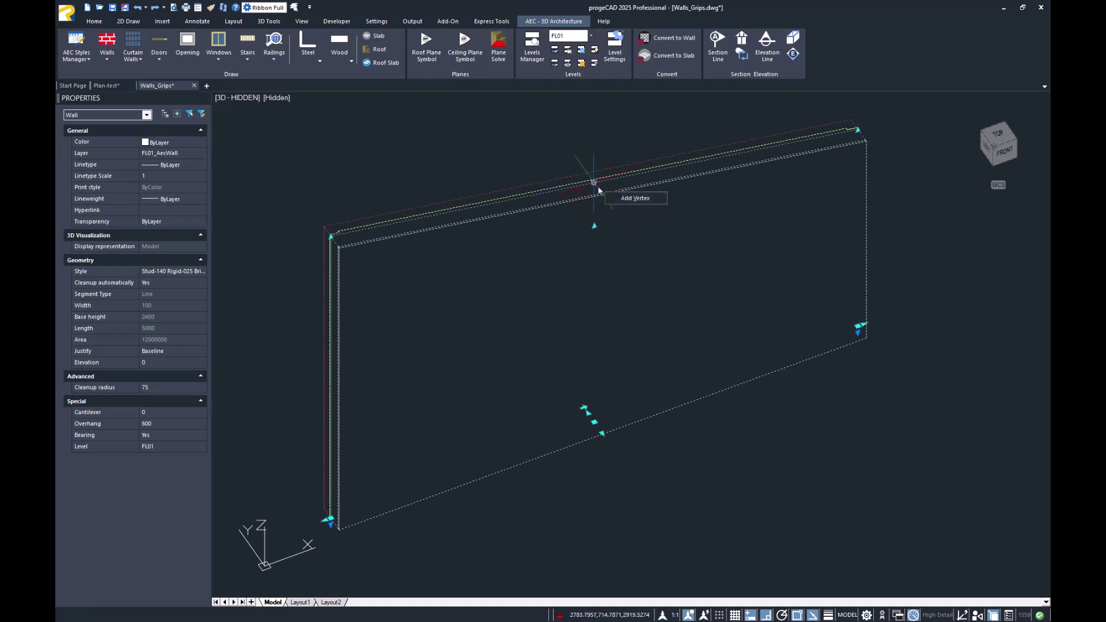
pyautogui.click(686, 211)
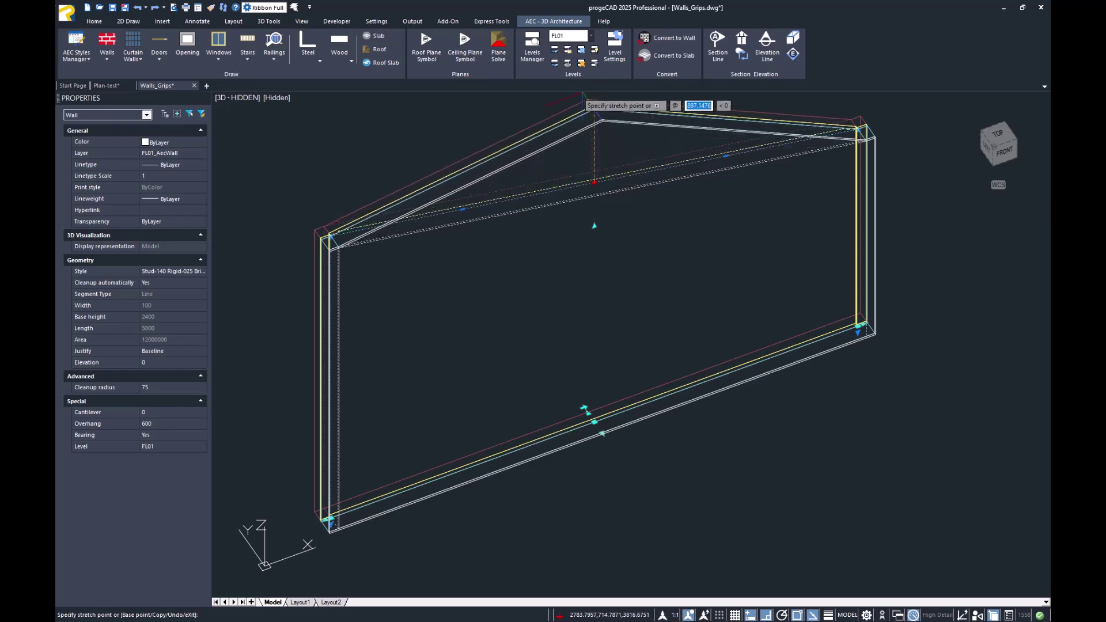
pyautogui.click(582, 93)
# Orbit around the gabled wall and inspect its material layers in the realistic 3D custom view
pyautogui.keyDown('shift'); pyautogui.moveTo(939, 452); pyautogui.dragTo(926, 453, button='middle'); pyautogui.keyUp('shift')
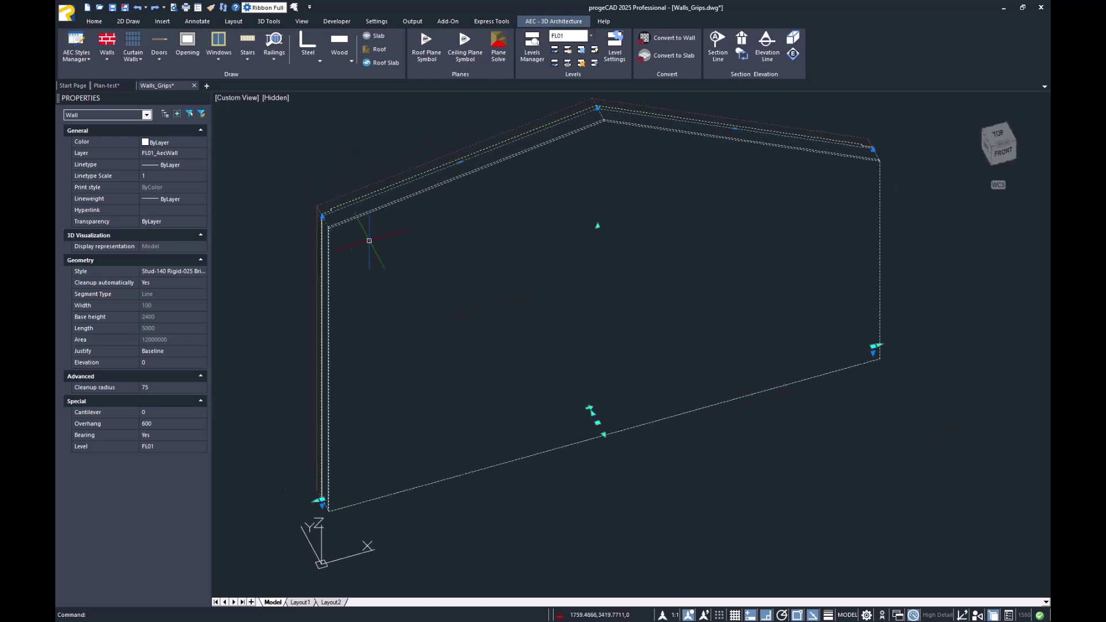
pyautogui.click(240, 98)
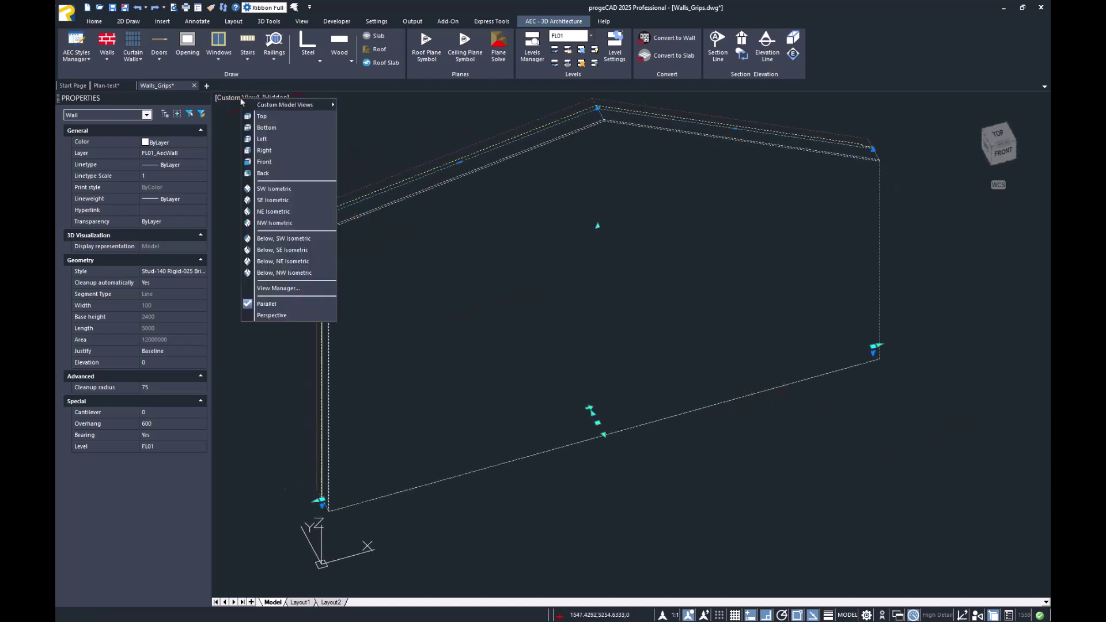
pyautogui.moveTo(300, 105)
pyautogui.click(365, 118)
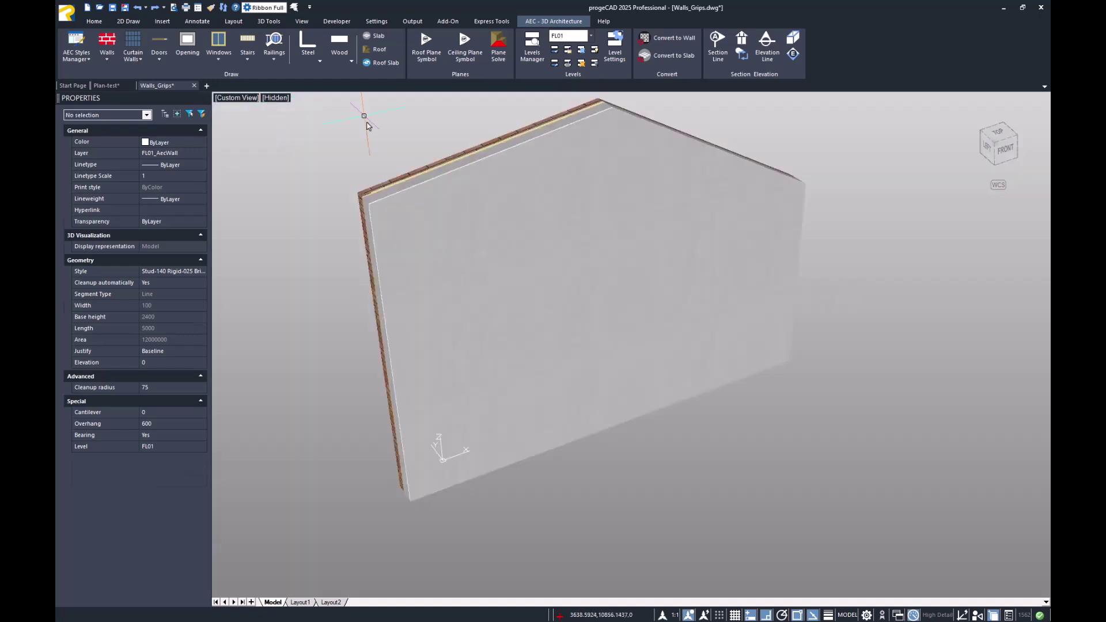
# Flip the gabled wall's orientation so its brick layer faces the front, and orbit slightly to view it
pyautogui.click(397, 193)
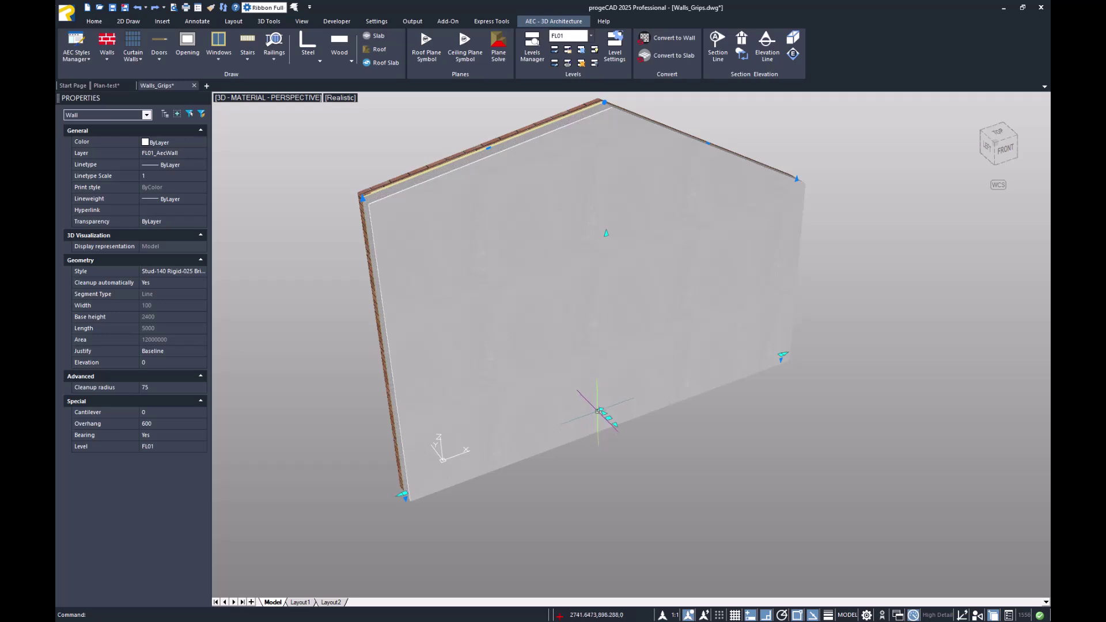
pyautogui.click(600, 409)
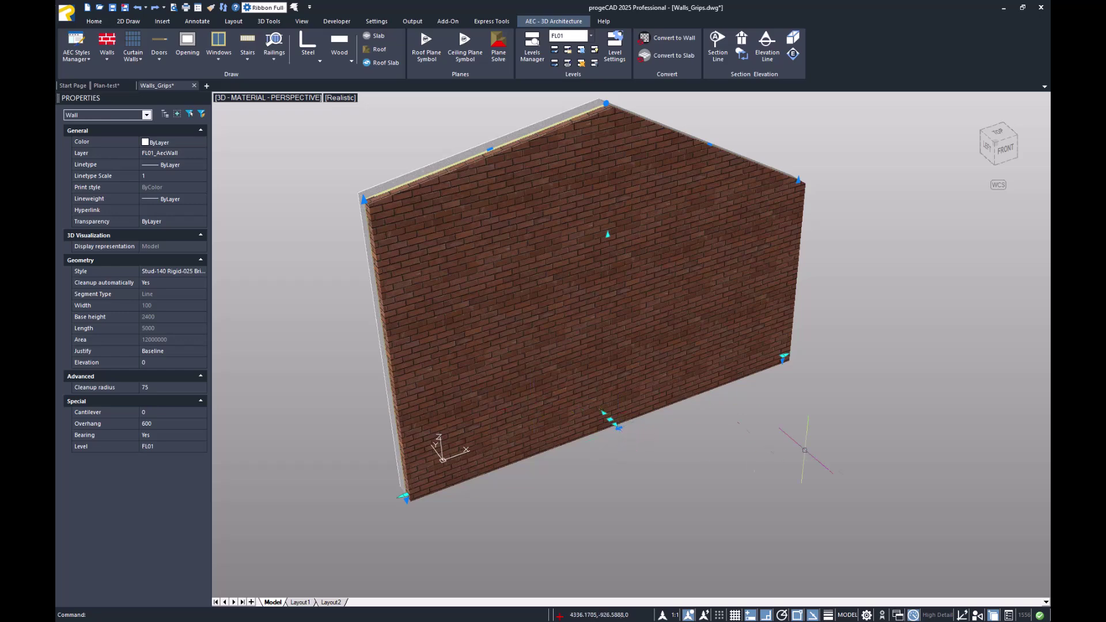
pyautogui.moveTo(852, 461)
pyautogui.keyDown('shift'); pyautogui.mouseDown(button='middle')
pyautogui.moveTo(925, 465)
pyautogui.moveTo(841, 455)
pyautogui.mouseUp(button='middle'); pyautogui.keyUp('shift')
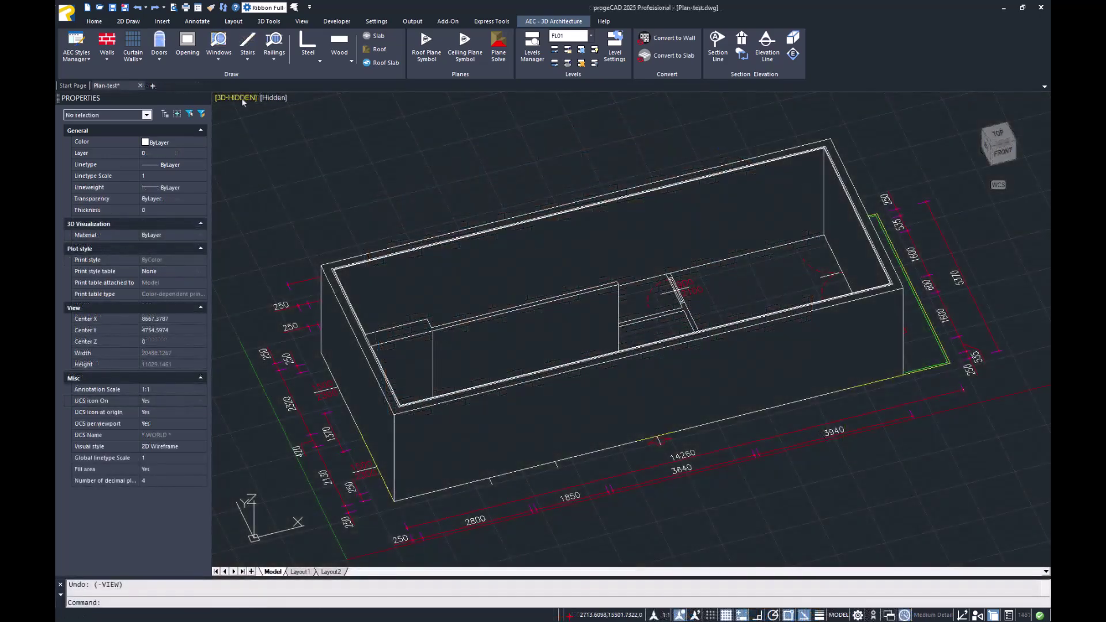
# In Plan-test's 2D-PLAN-WIREFRAME view, draw an Interior-style wall segment 300 wide over the small square pillar in the large right-hand room
pyautogui.click(240, 98)
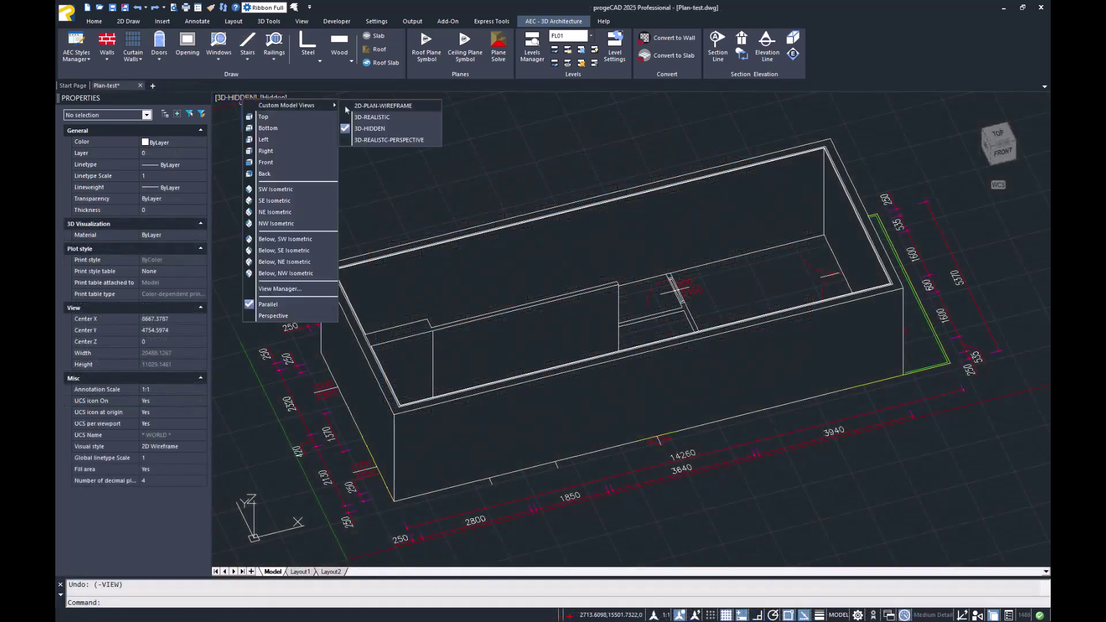
pyautogui.click(360, 105)
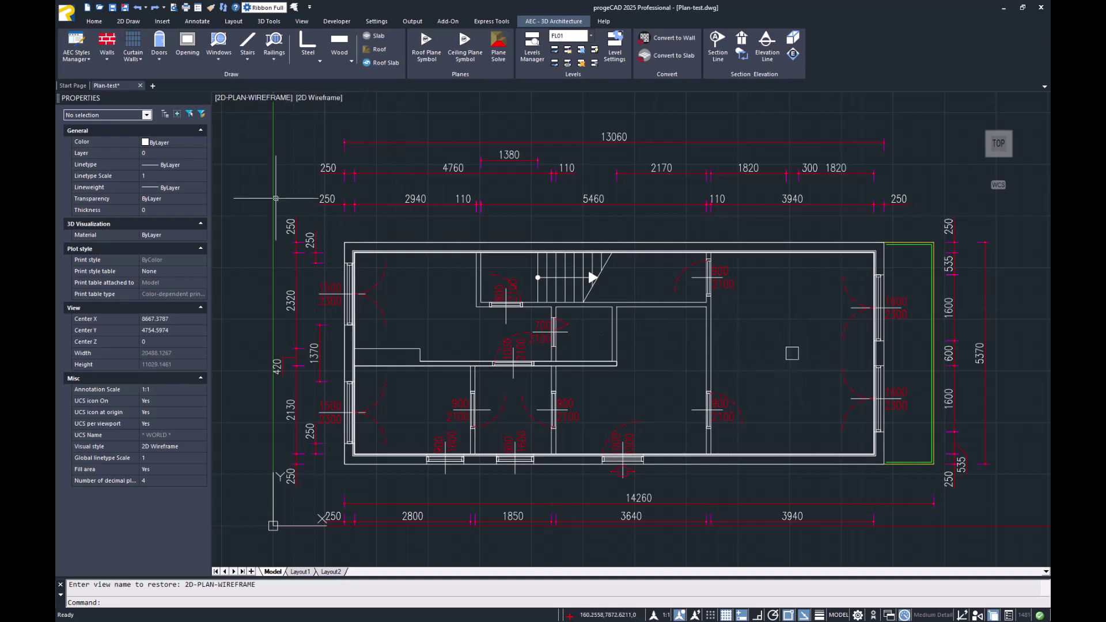
pyautogui.click(108, 65)
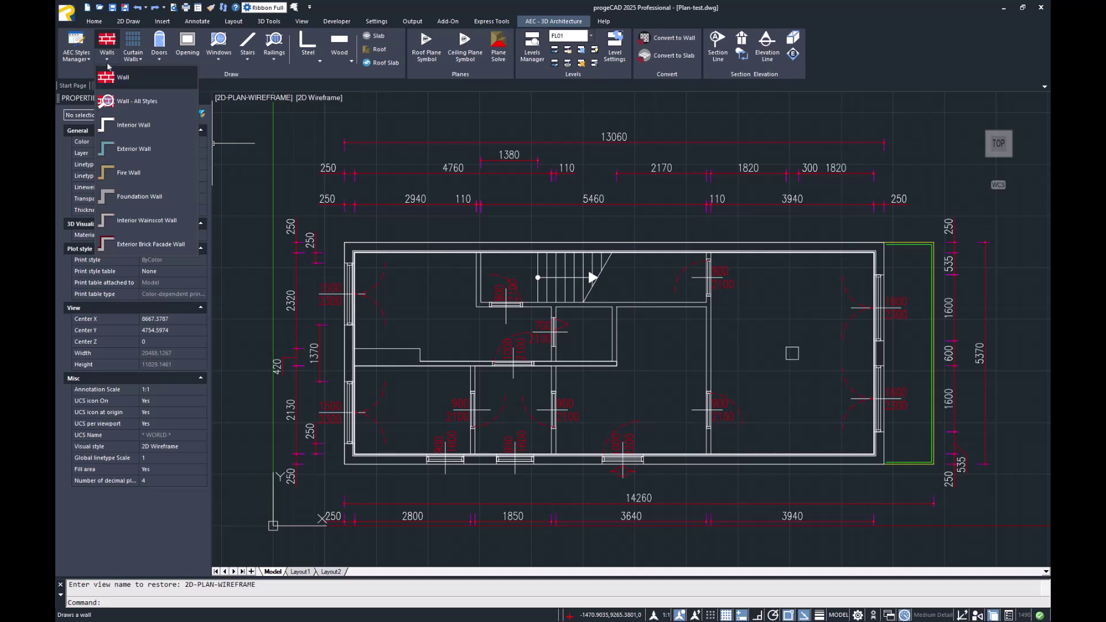
pyautogui.click(114, 103)
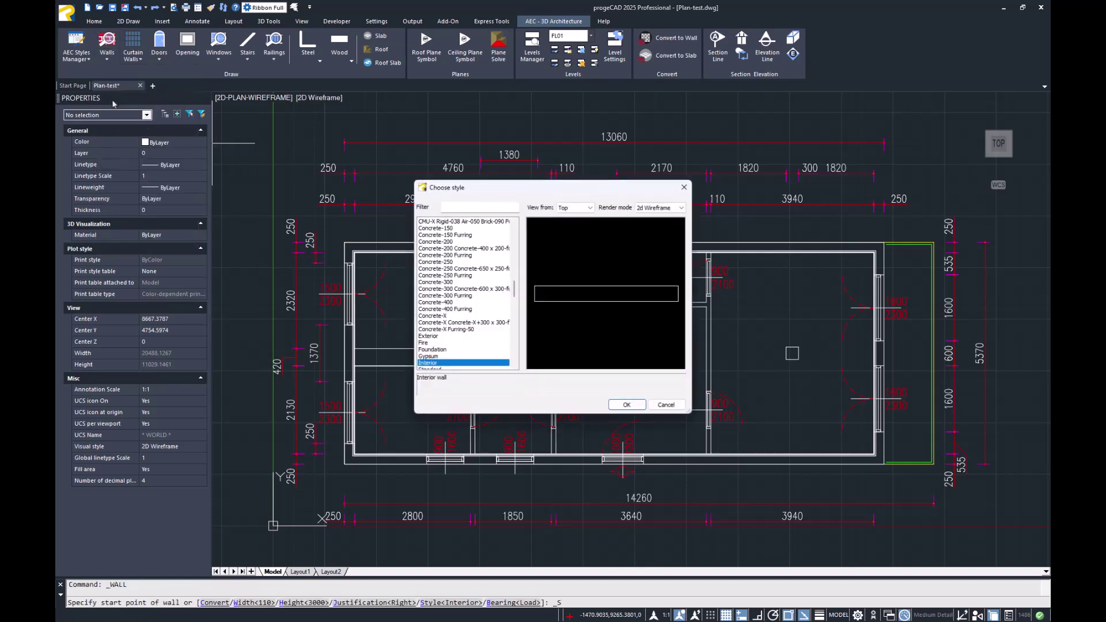
pyautogui.click(627, 405)
pyautogui.write('W')
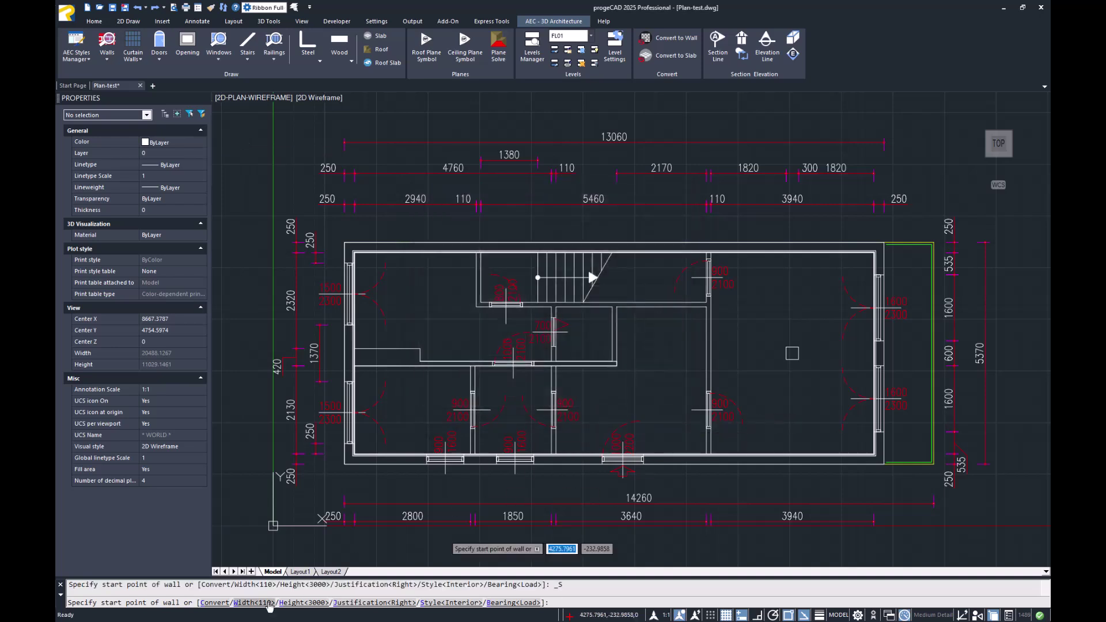
pyautogui.press('Return')
pyautogui.write('300')
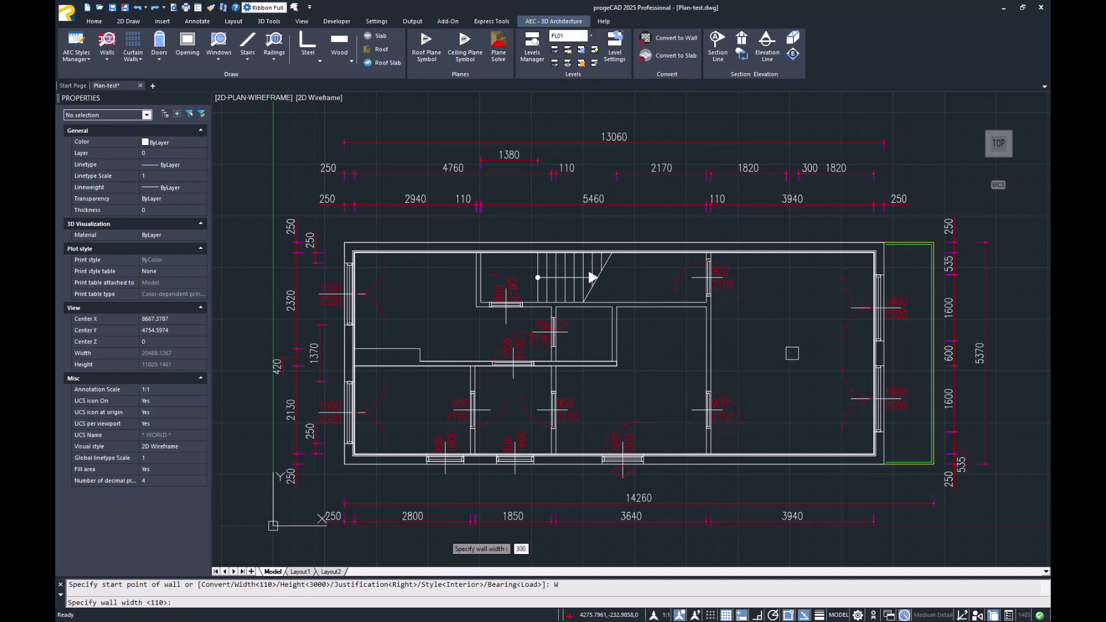
pyautogui.press('Return')
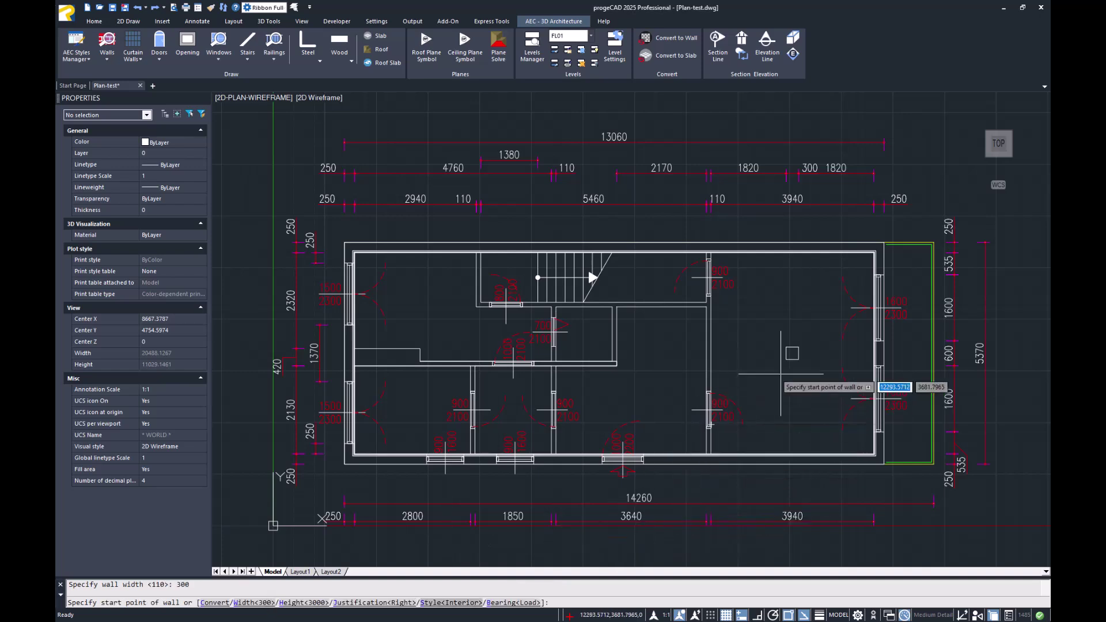
pyautogui.click(795, 364)
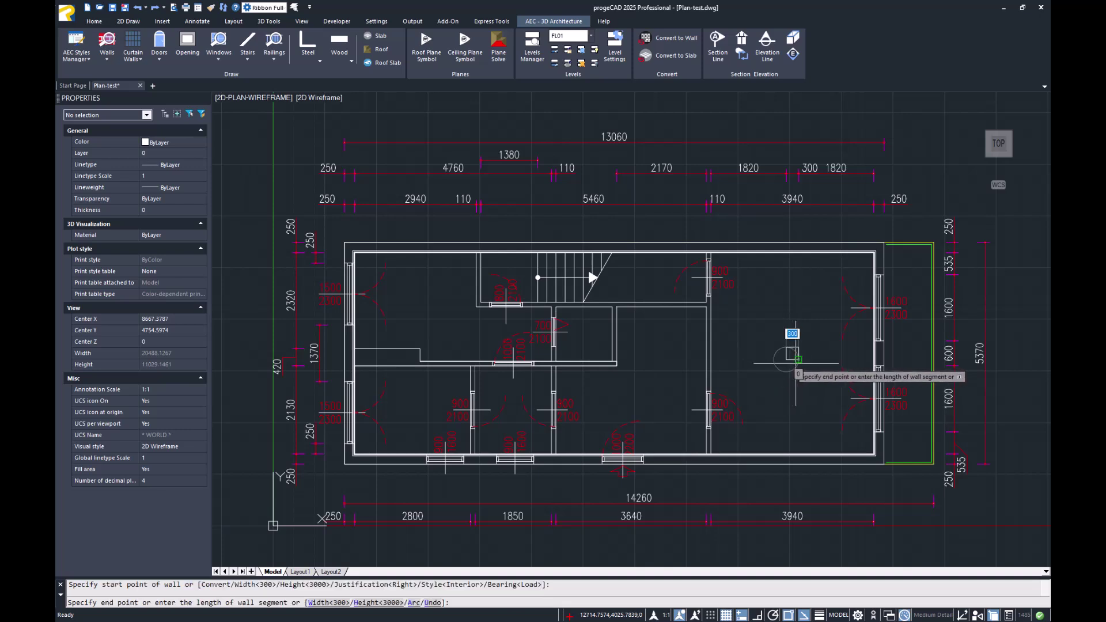
pyautogui.press('Return')
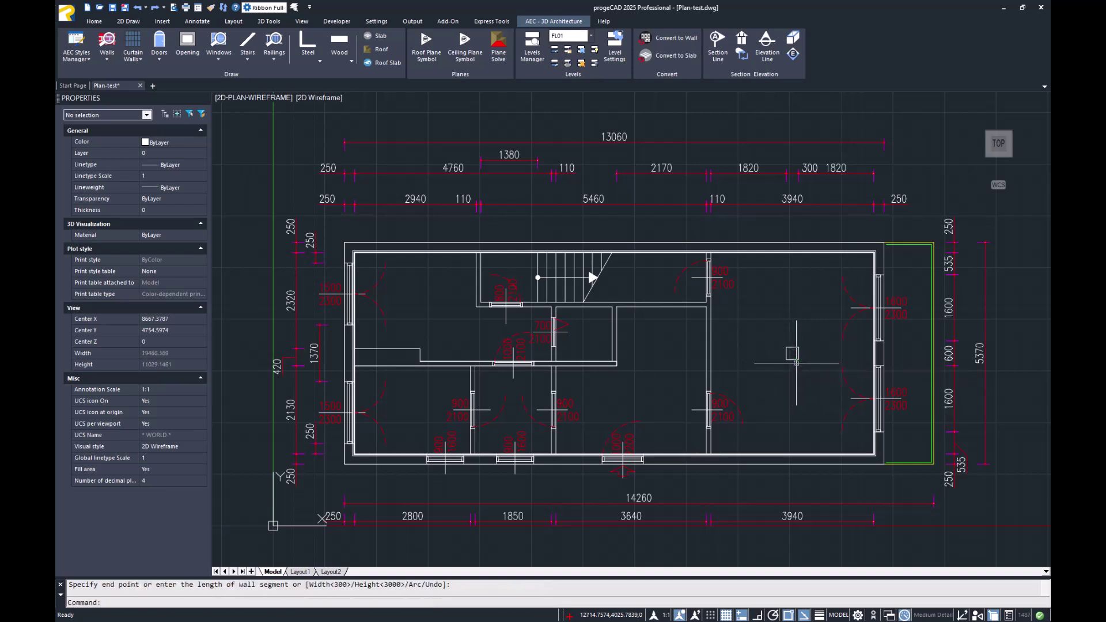
# Restore the 3D-HIDDEN view to examine the interior walls and the pillar in 3D
pyautogui.click(268, 102)
pyautogui.moveTo(323, 108)
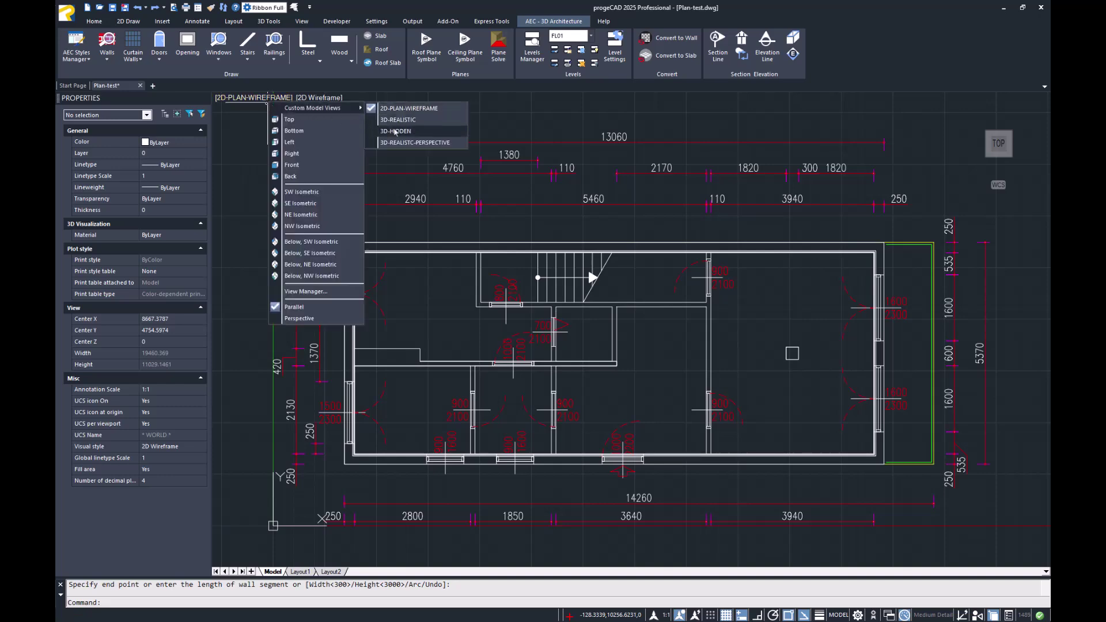
pyautogui.click(396, 131)
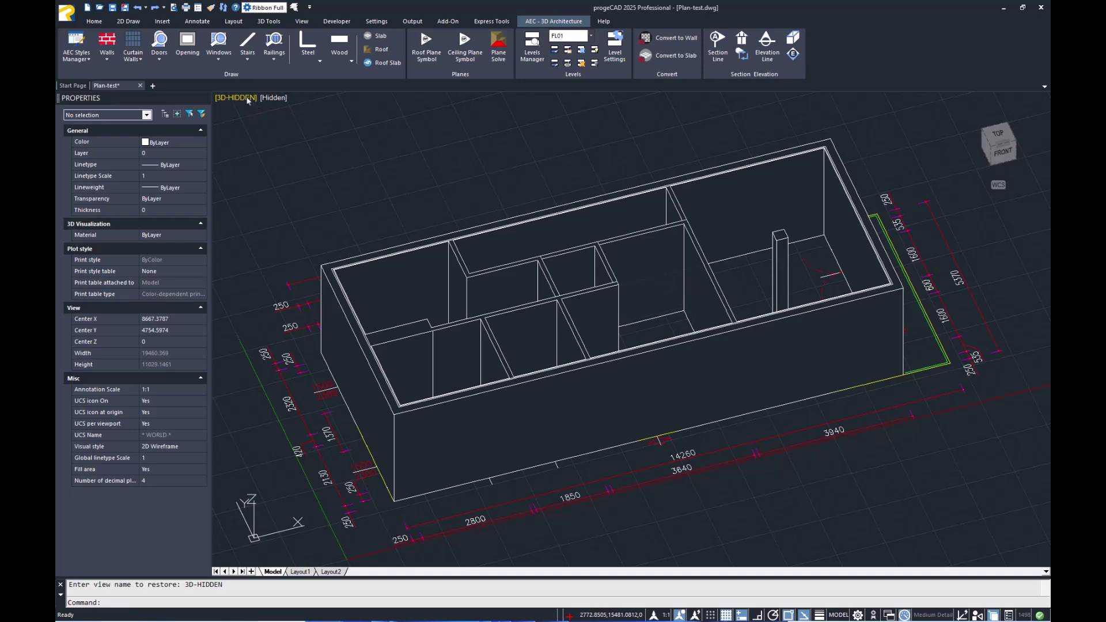
# Return to the 2D-PLAN-WIREFRAME view and start a Standard-style door after previewing the style isometrically
pyautogui.click(248, 100)
pyautogui.moveTo(312, 104)
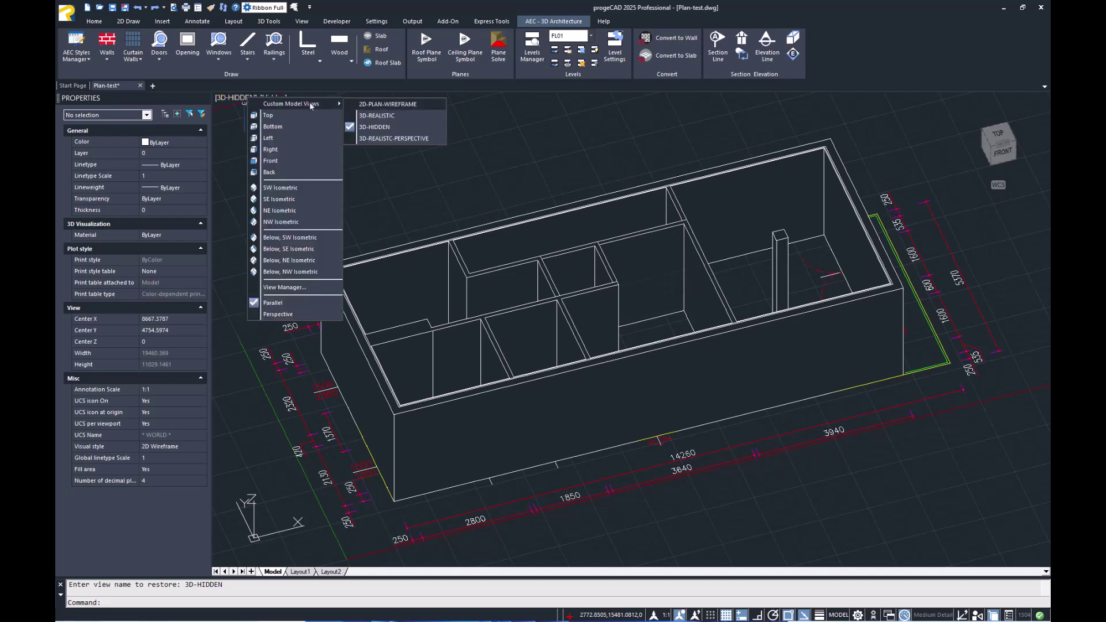
pyautogui.click(379, 105)
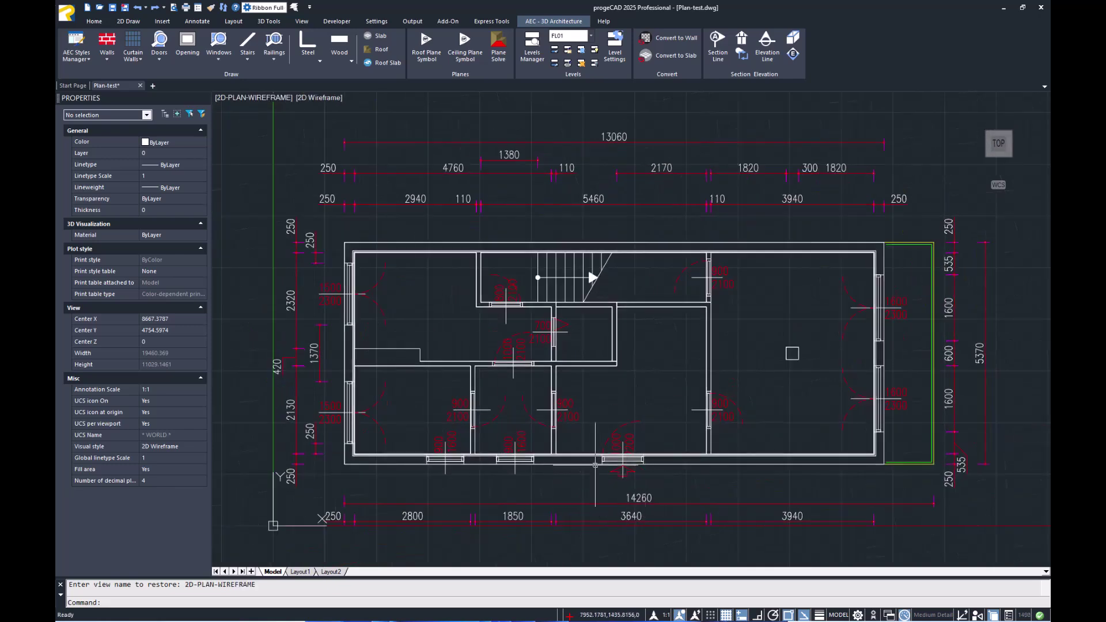
pyautogui.click(159, 55)
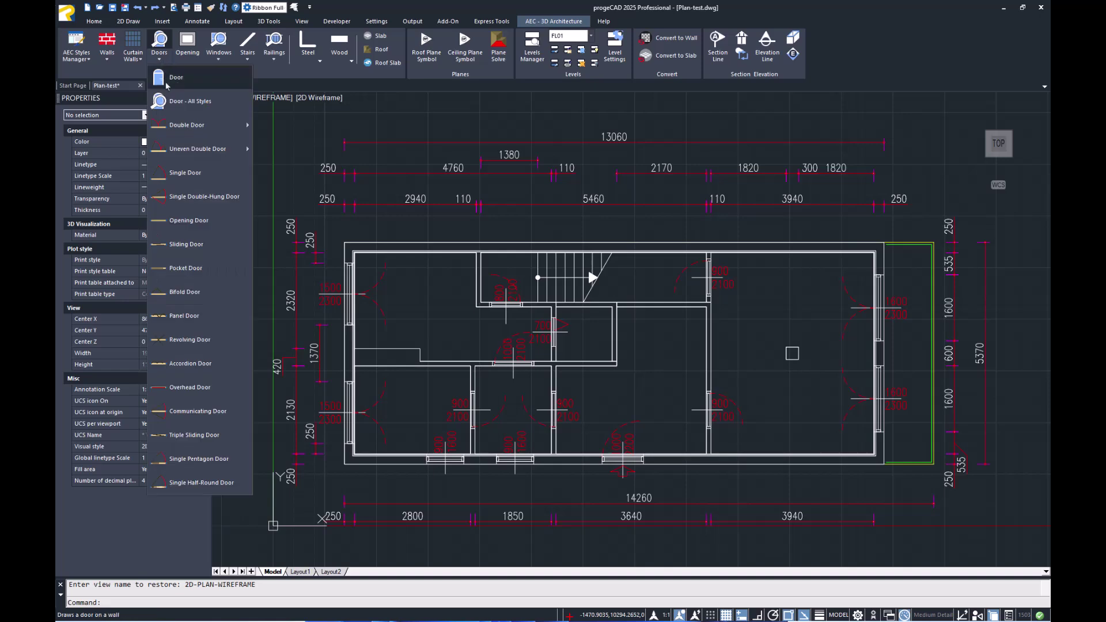
pyautogui.click(166, 79)
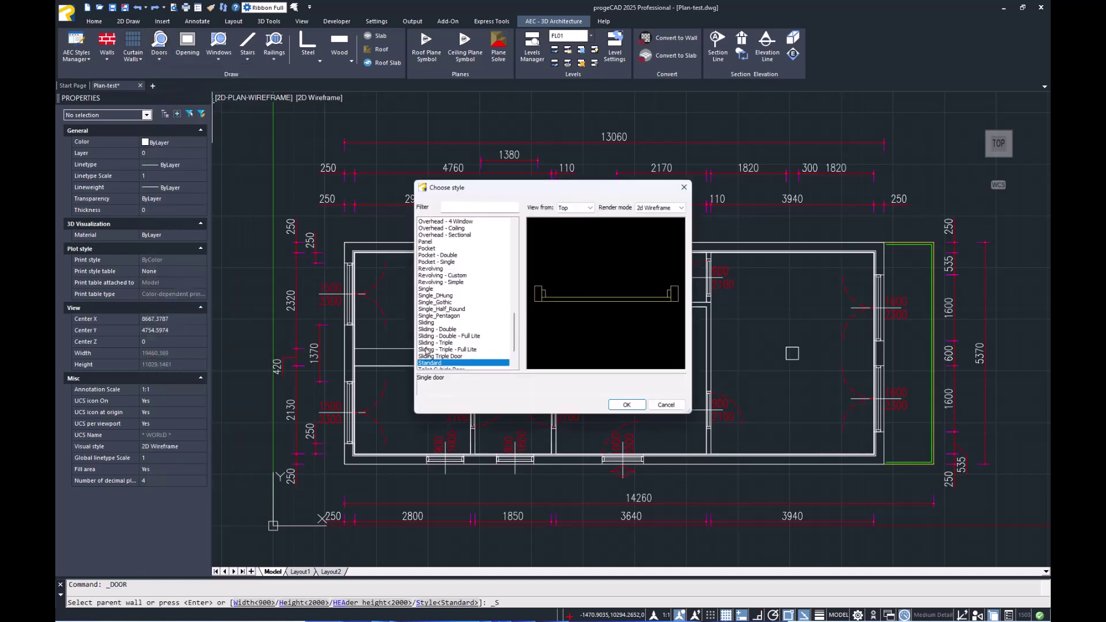
pyautogui.click(575, 208)
pyautogui.click(586, 235)
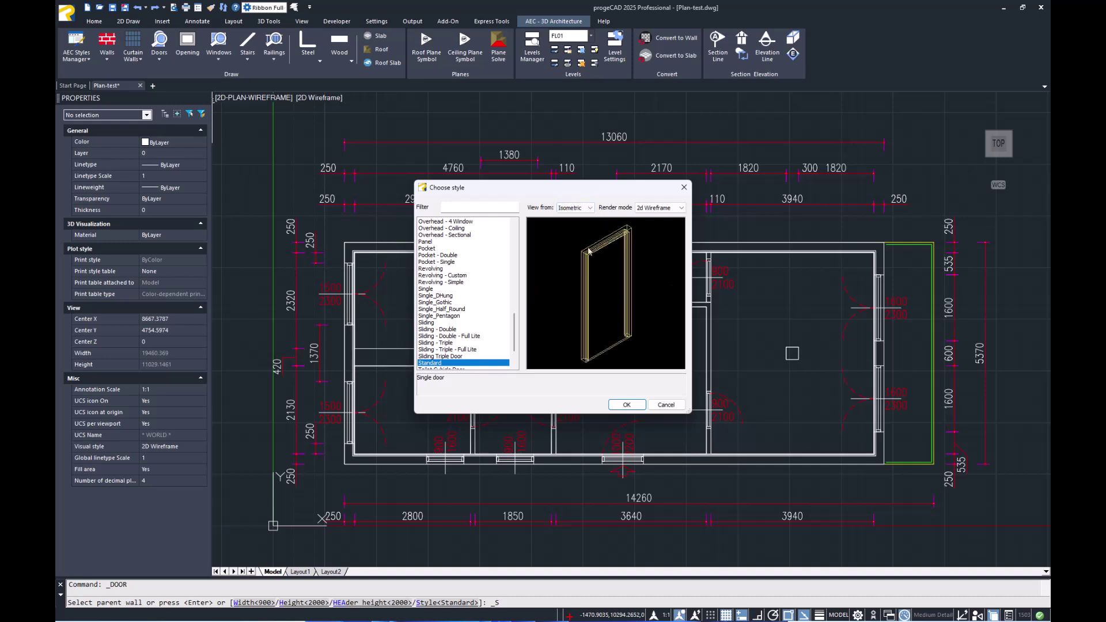
pyautogui.click(627, 405)
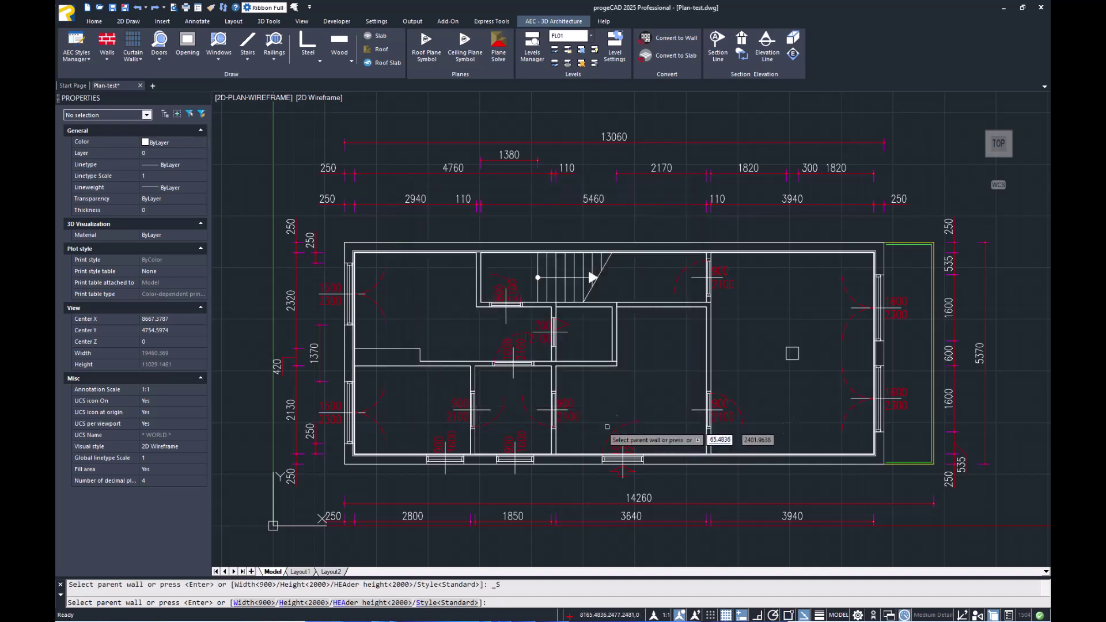
# Set the door's width to 1000, its height to 2200 and its header height to 2200
pyautogui.click(267, 603)
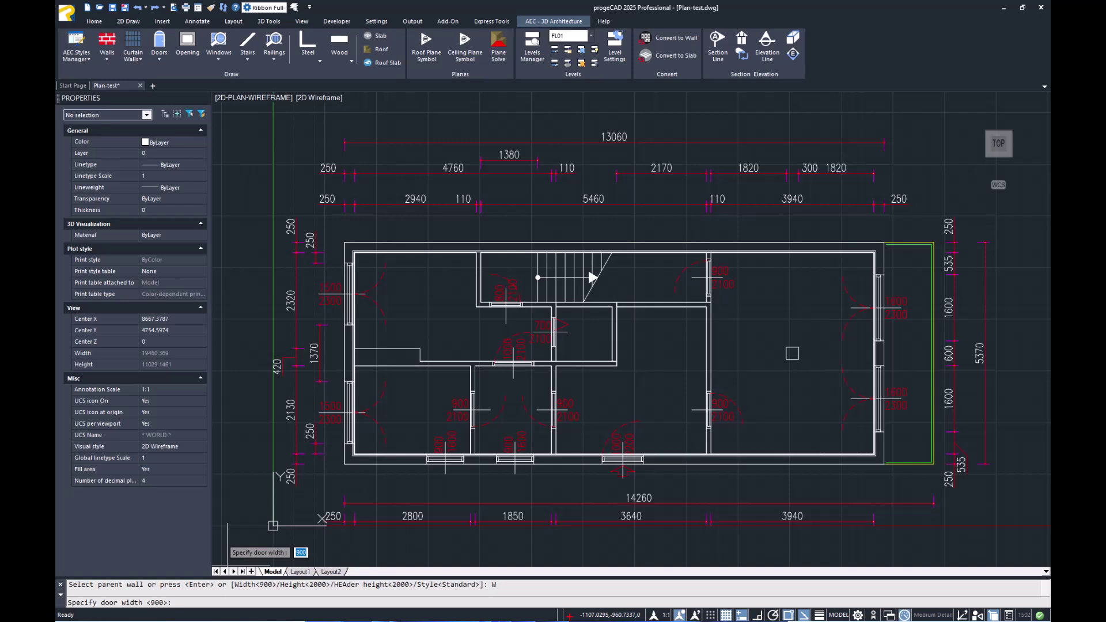
pyautogui.write('1000')
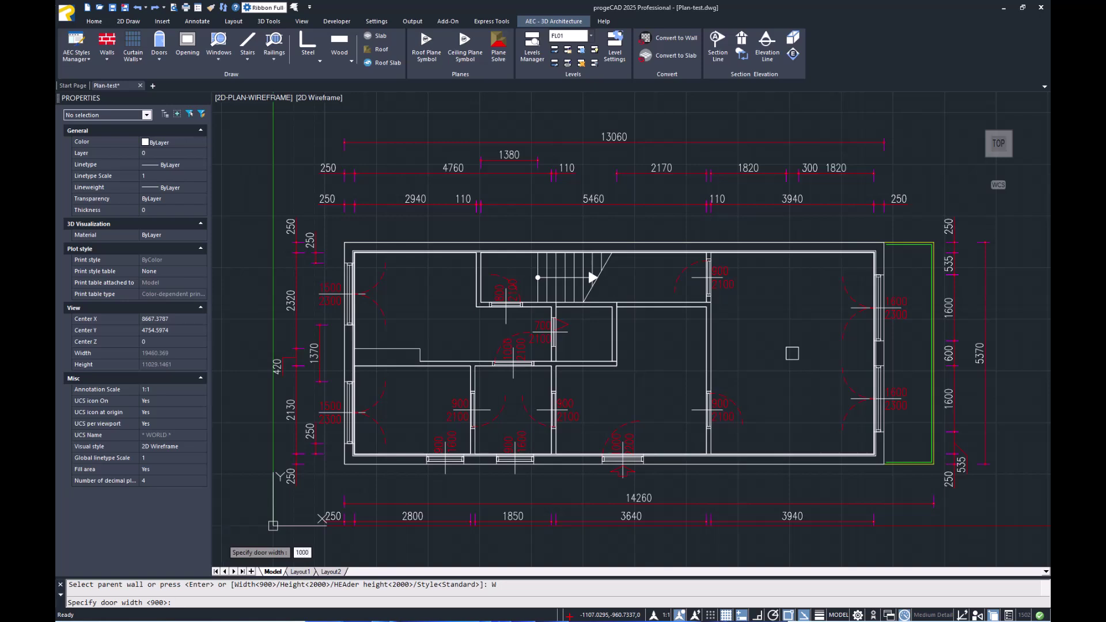
pyautogui.press('Return')
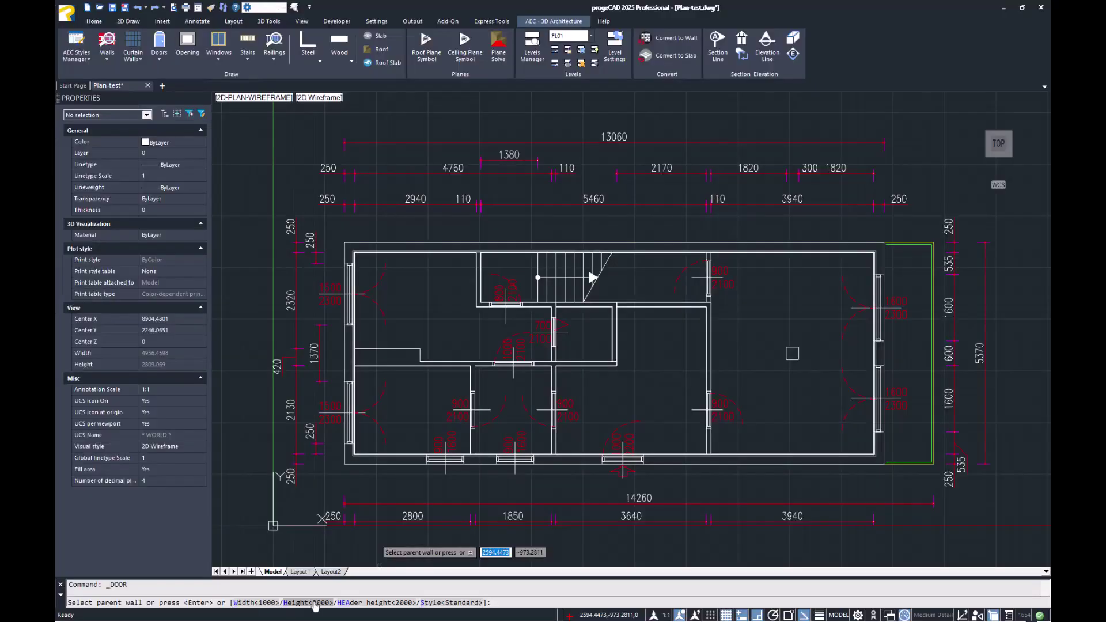
pyautogui.click(315, 603)
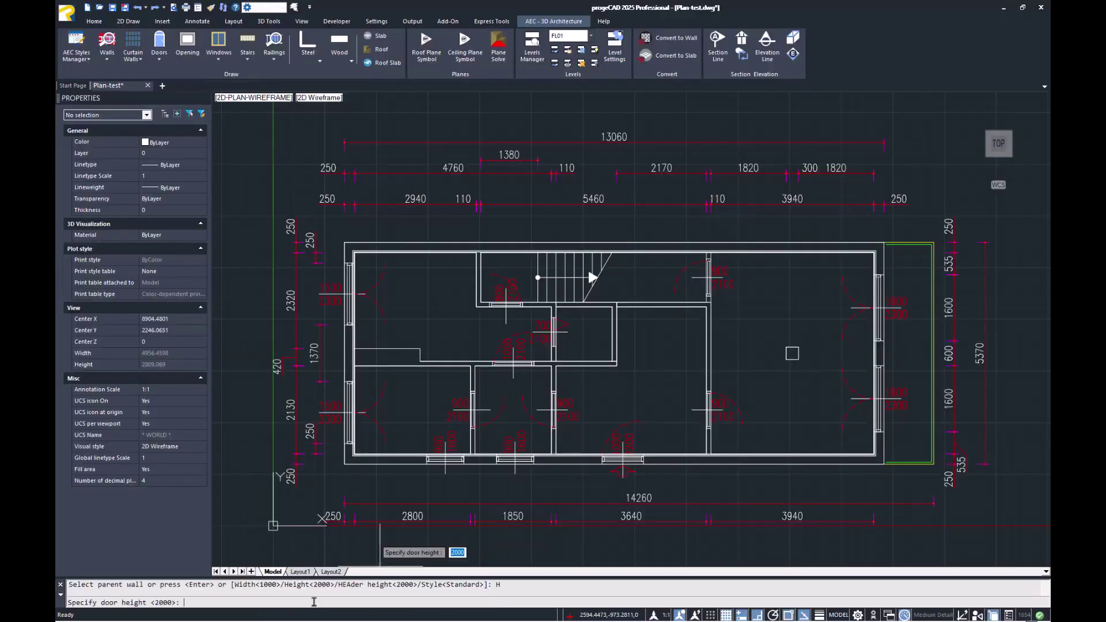
pyautogui.write('2')
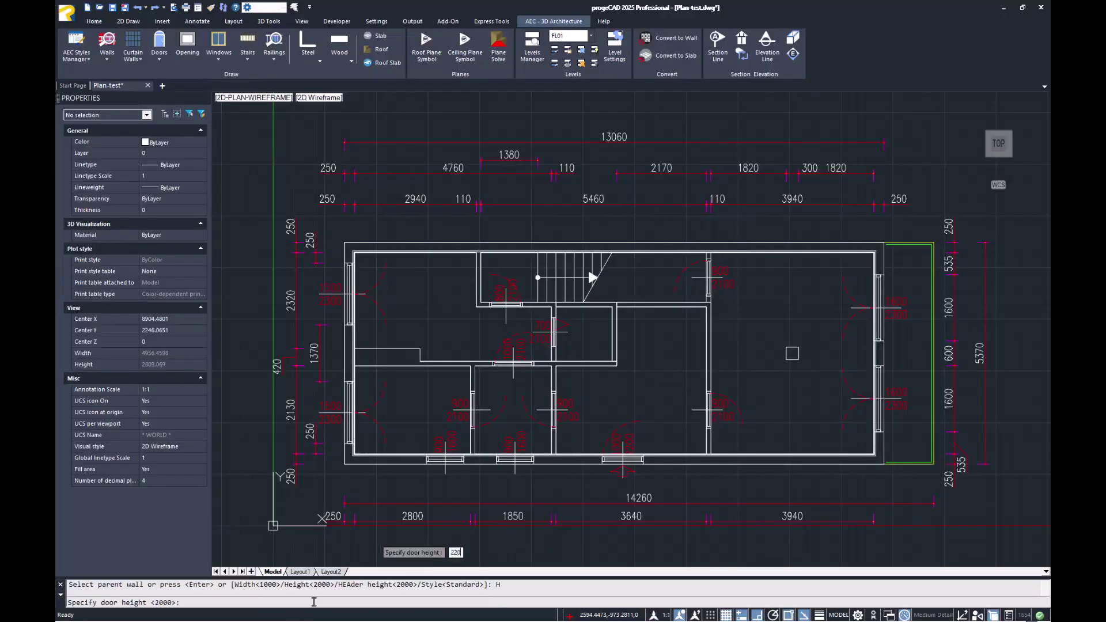
pyautogui.click(351, 603)
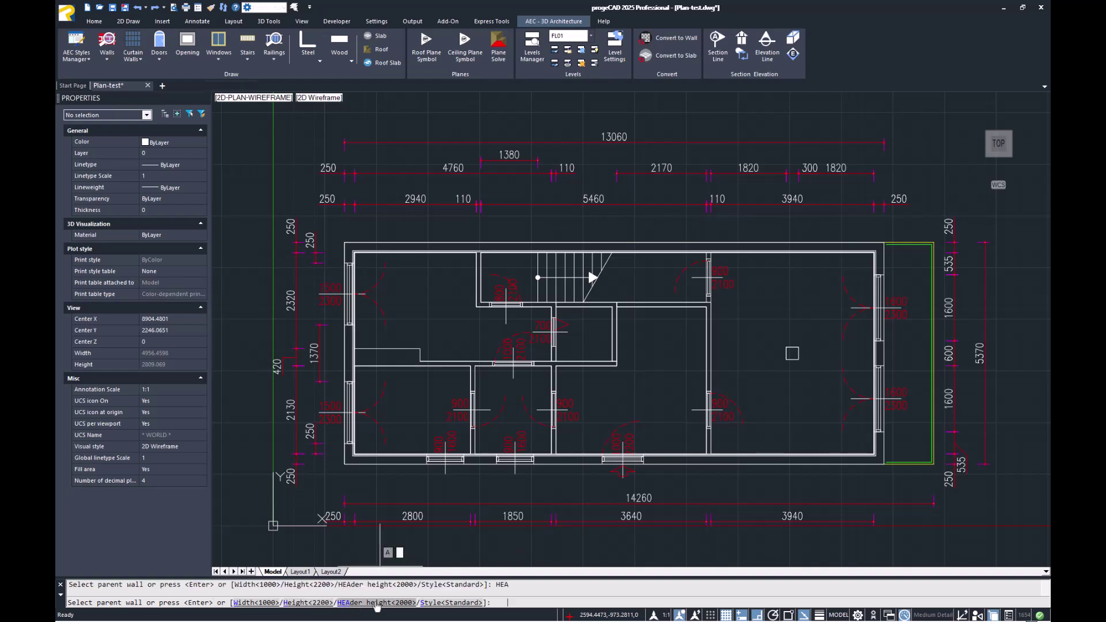
pyautogui.write('2200')
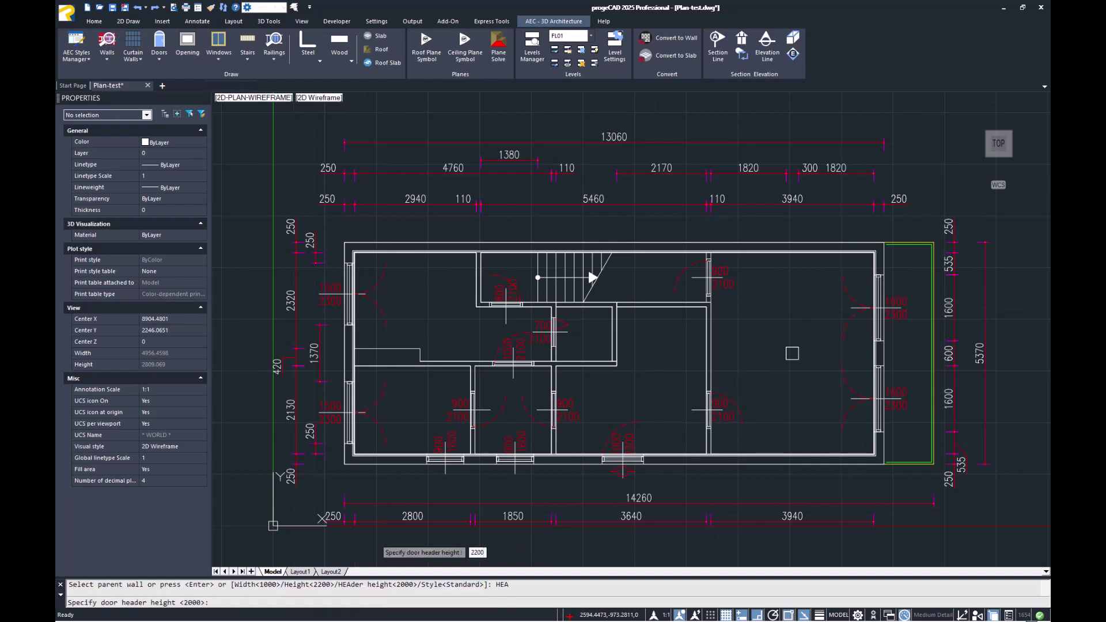
pyautogui.press('Return')
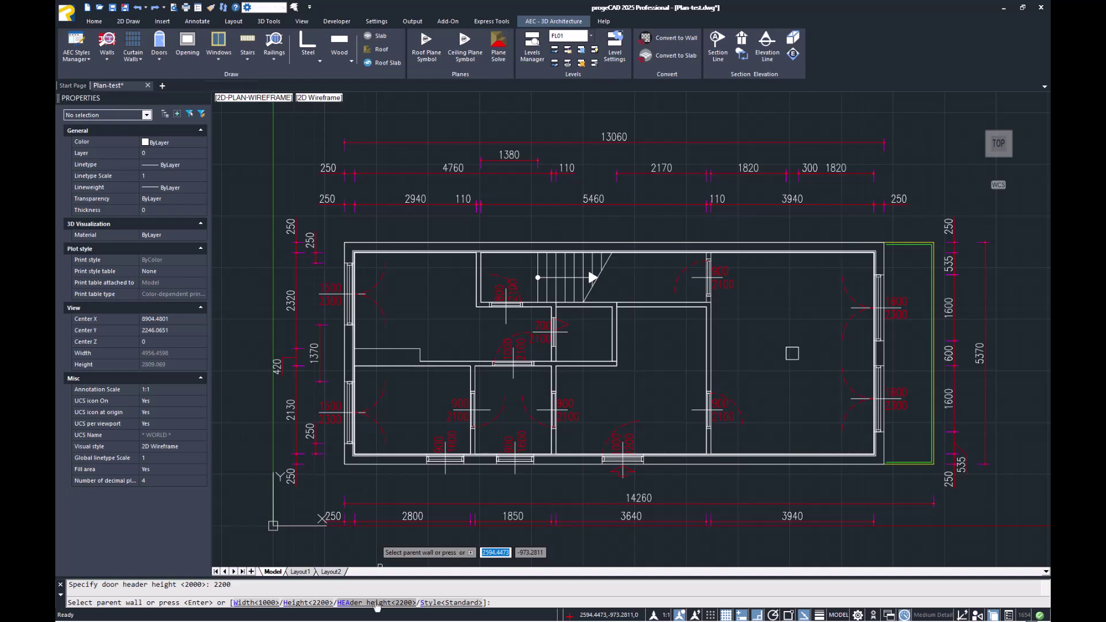
# Insert the door in the lower exterior wall, aligned with the 1000 × 2200 entrance opening on the plan
pyautogui.click(570, 462)
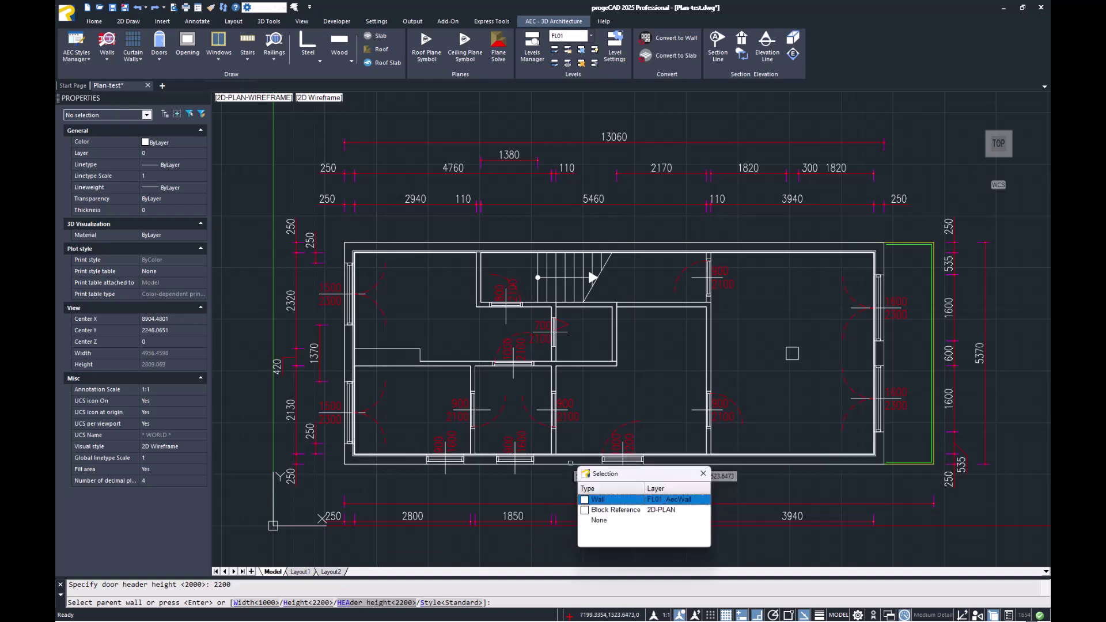
pyautogui.click(586, 499)
pyautogui.scroll(3, 588, 479)
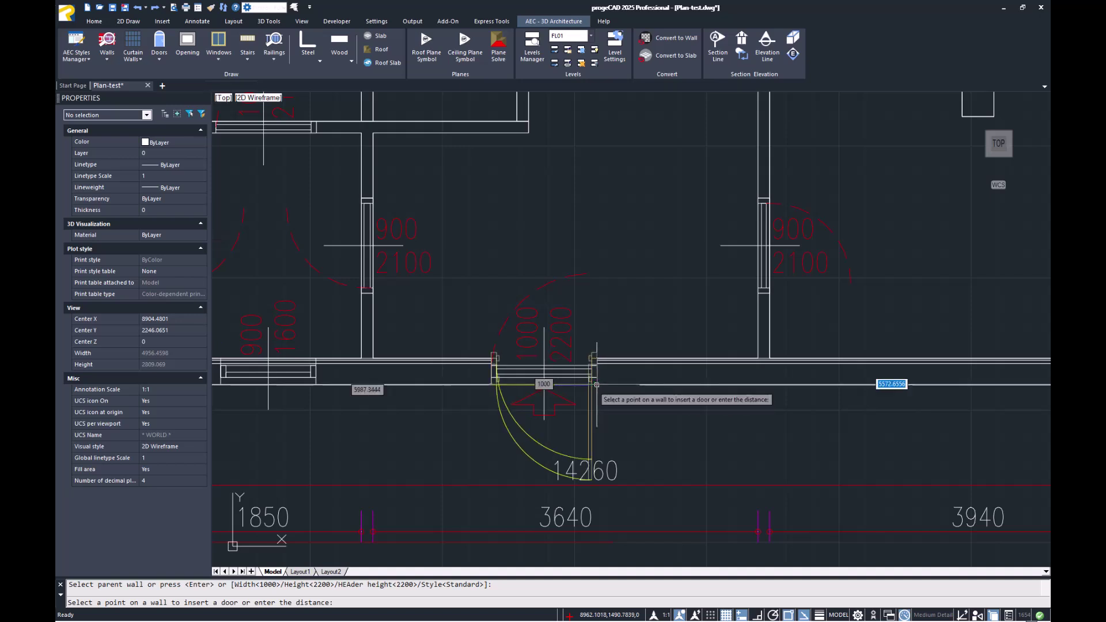
pyautogui.click(596, 384)
pyautogui.press('Escape')
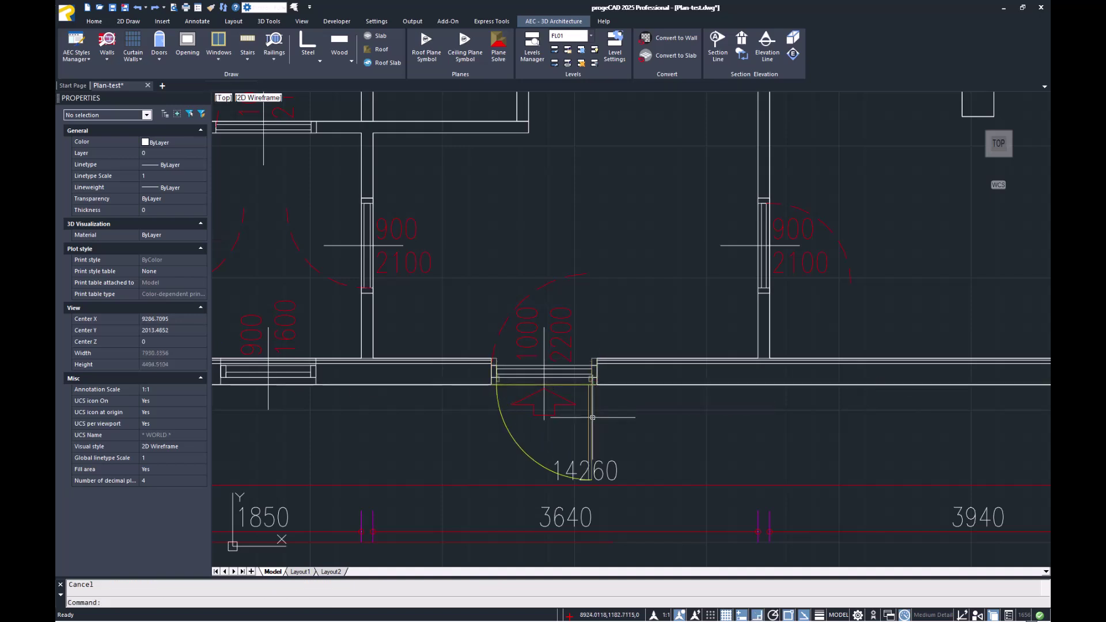
# Flip the entrance door's hinge side and swing direction so it opens inward with its hinge at the opening's right end
pyautogui.click(593, 418)
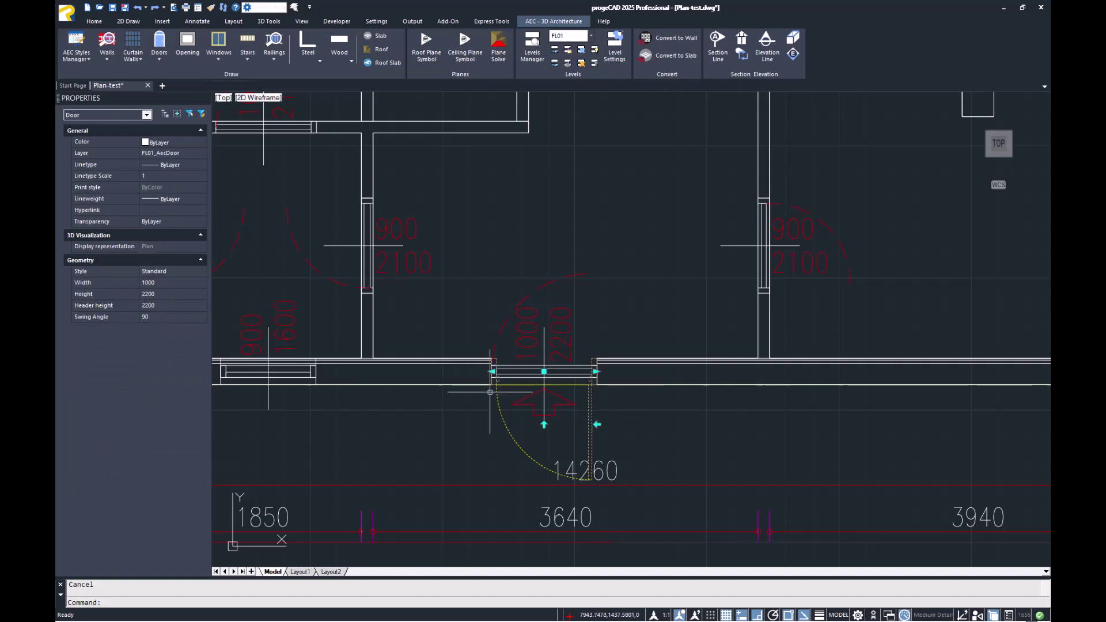
pyautogui.click(597, 424)
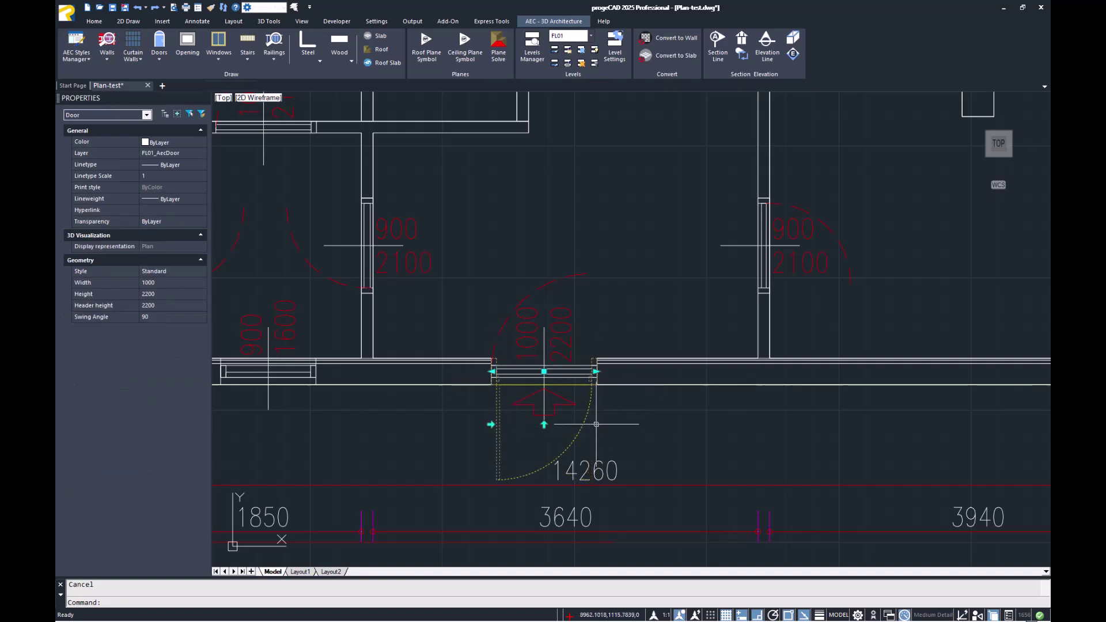
pyautogui.click(544, 425)
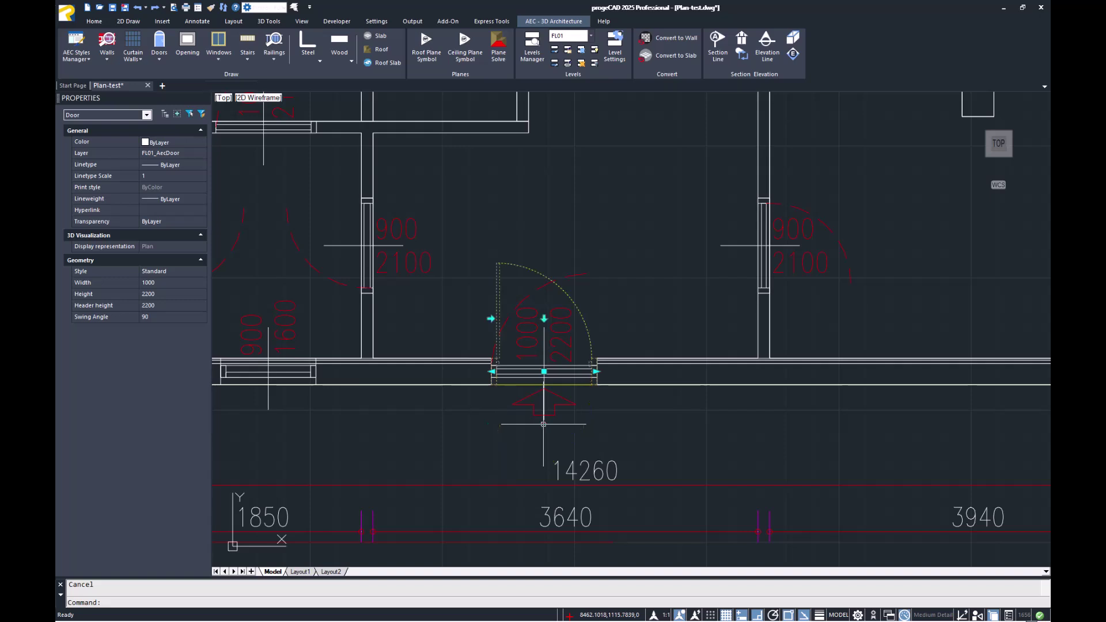
pyautogui.click(490, 319)
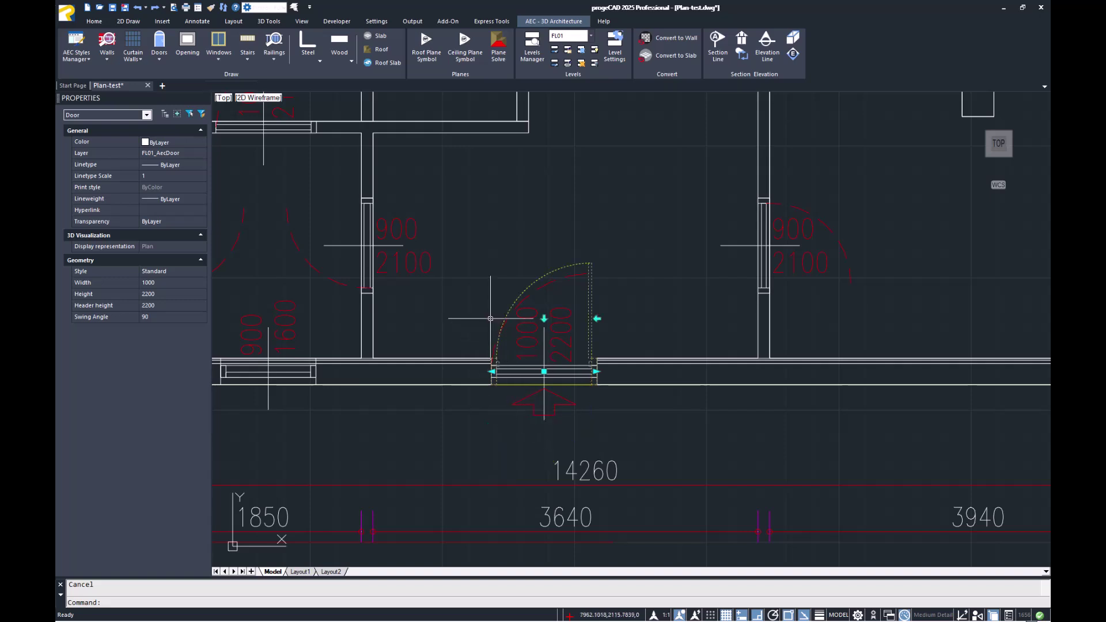
# Deselect the entrance door and restore the 3D-HIDDEN view to examine the inserted doors from above
pyautogui.press('Escape')
pyautogui.scroll(-3, 686, 421)
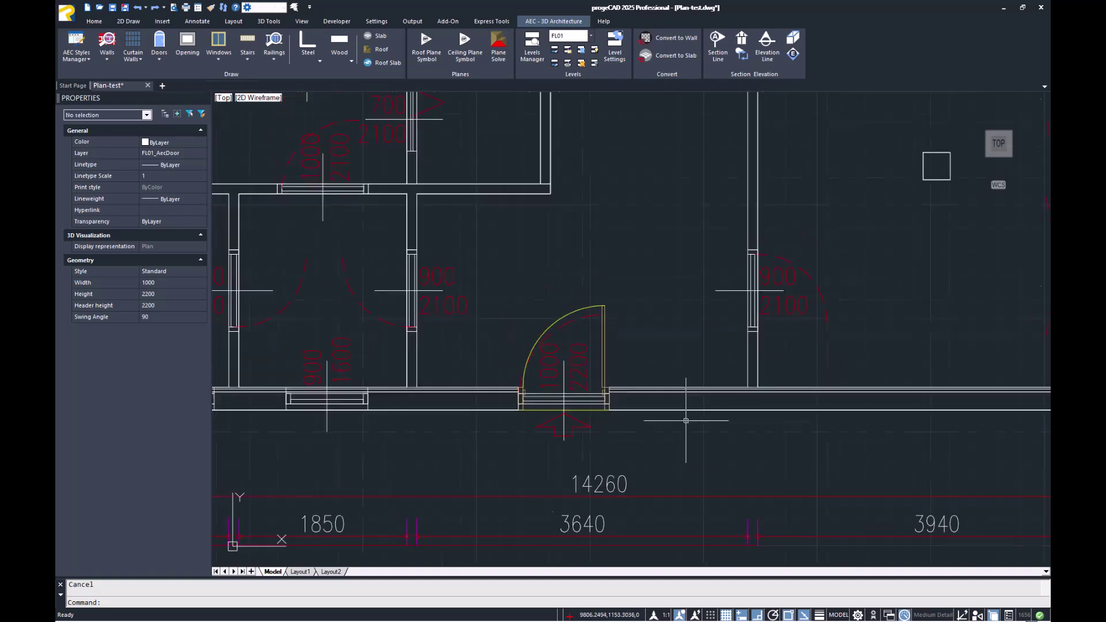
pyautogui.middleClick(686, 420)
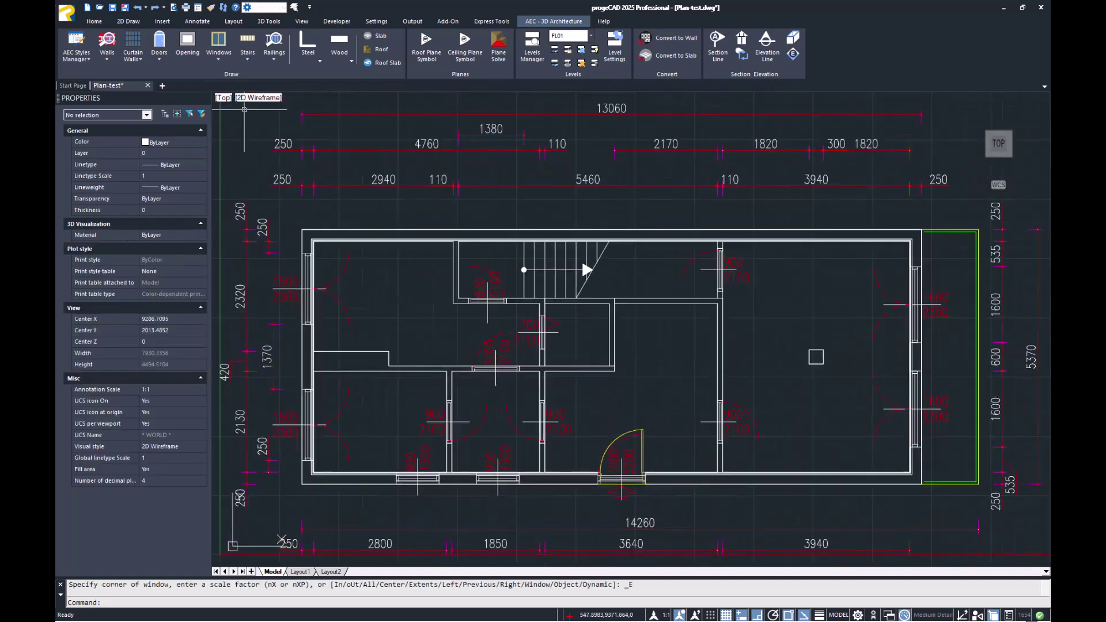
pyautogui.click(225, 99)
pyautogui.moveTo(268, 107)
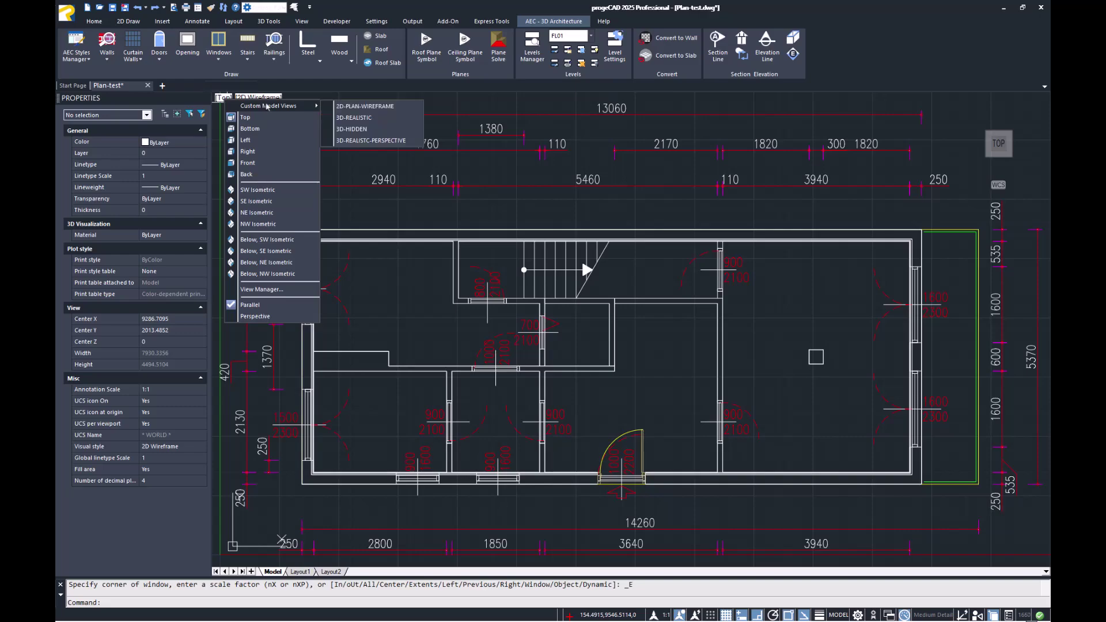
pyautogui.click(357, 129)
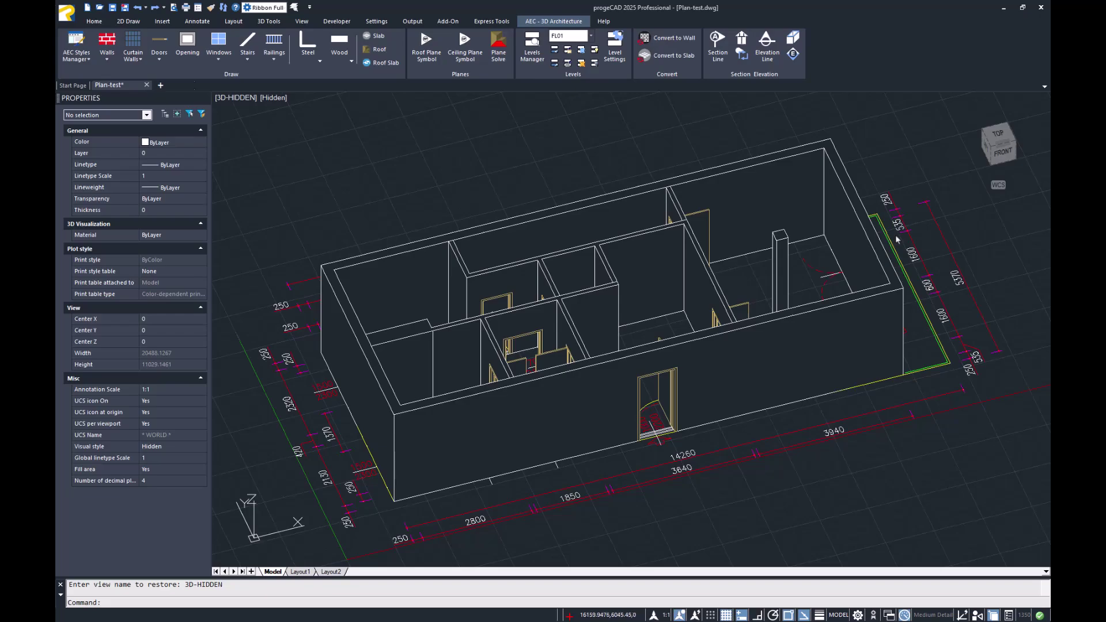
pyautogui.keyDown('shift'); pyautogui.moveTo(898, 239); pyautogui.dragTo(945, 346, button='middle'); pyautogui.keyUp('shift')
# Set the swing angle to 45 on the pillar room's door nearest the front wall, and return it to 90
pyautogui.click(981, 358)
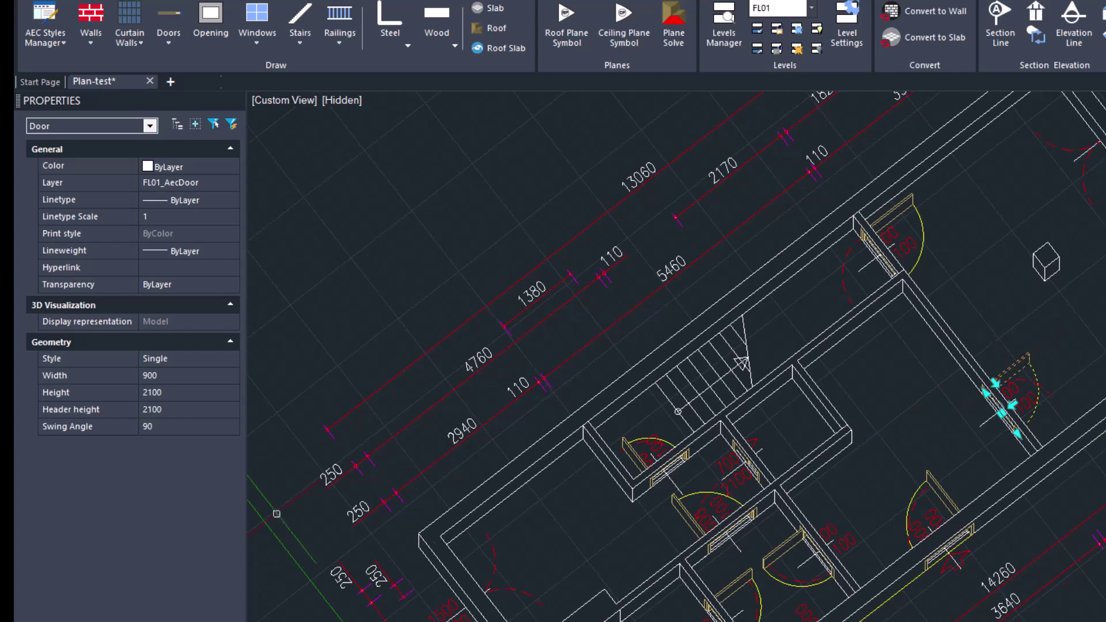
pyautogui.click(164, 425)
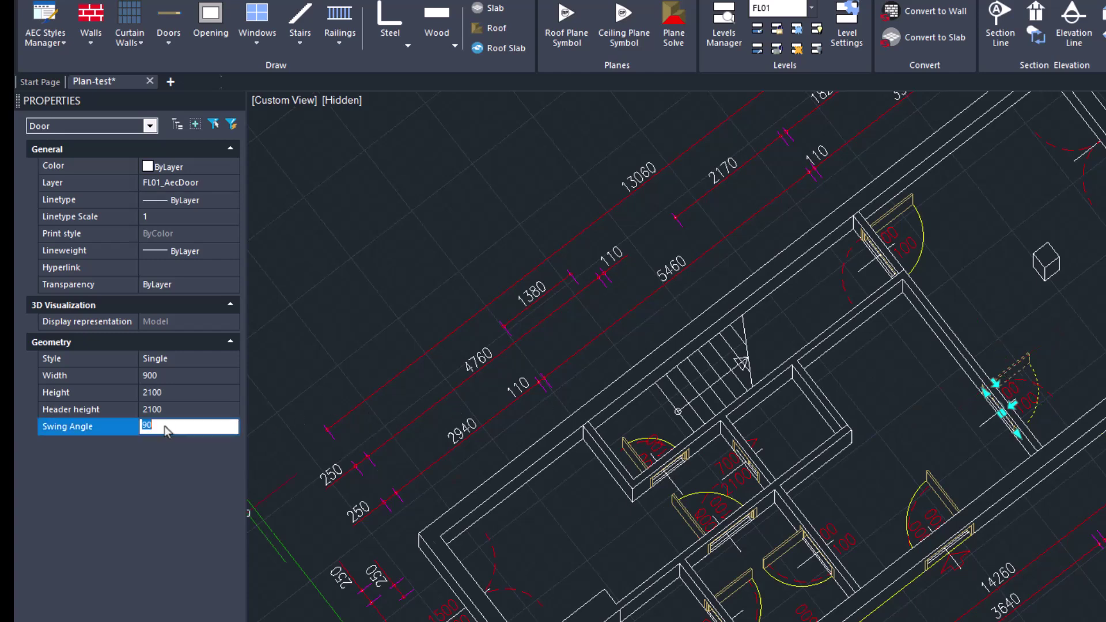
pyautogui.write('45')
pyautogui.press('Return')
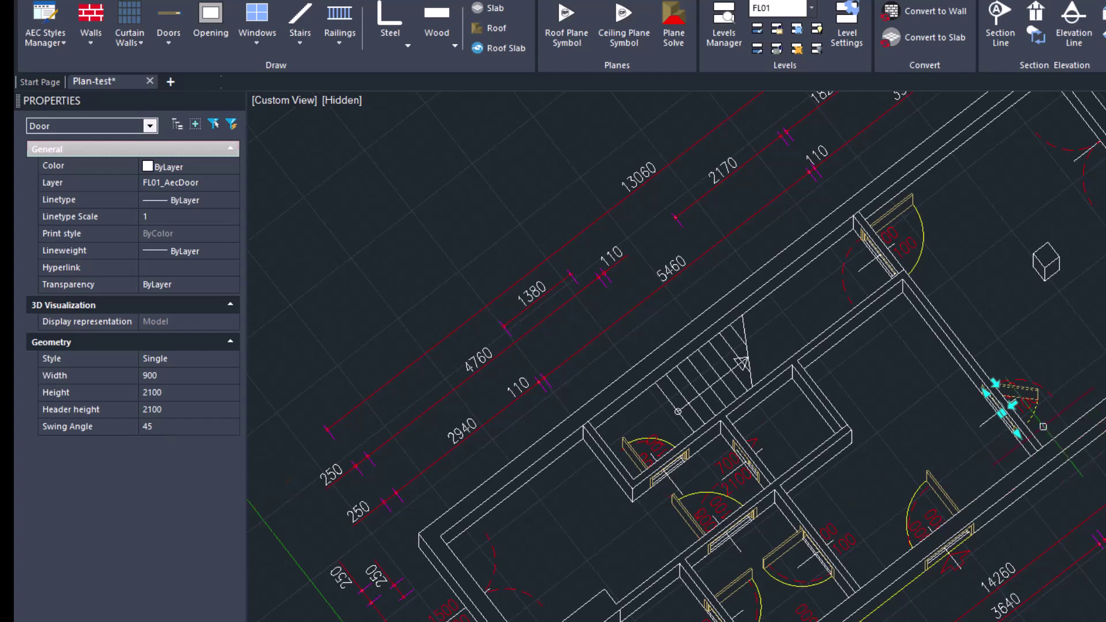
pyautogui.click(198, 434)
pyautogui.write('90')
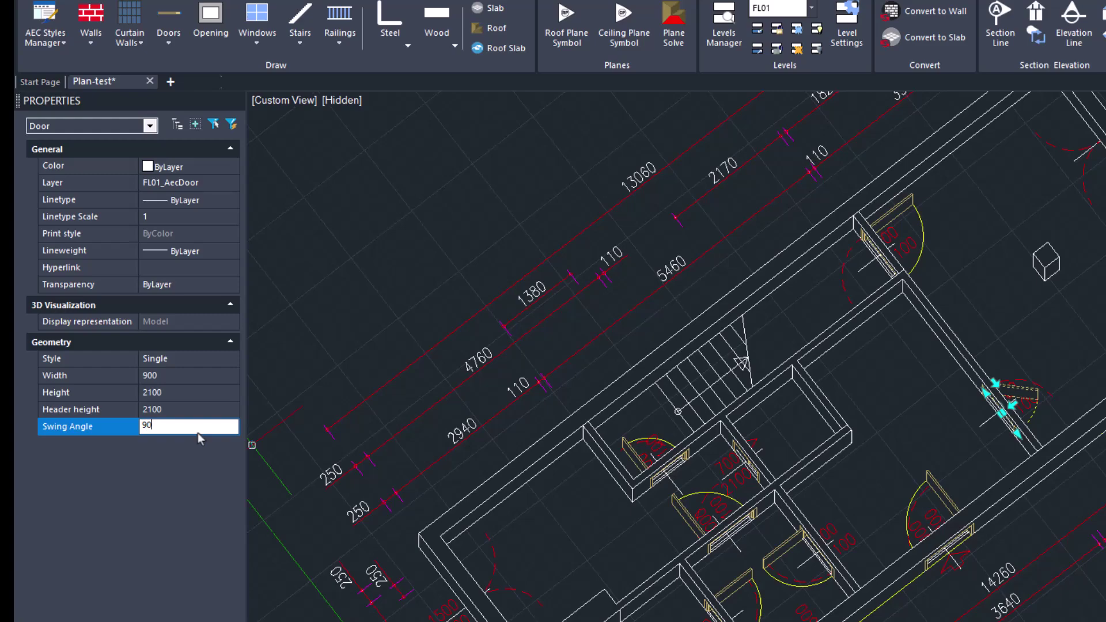
pyautogui.press('Return')
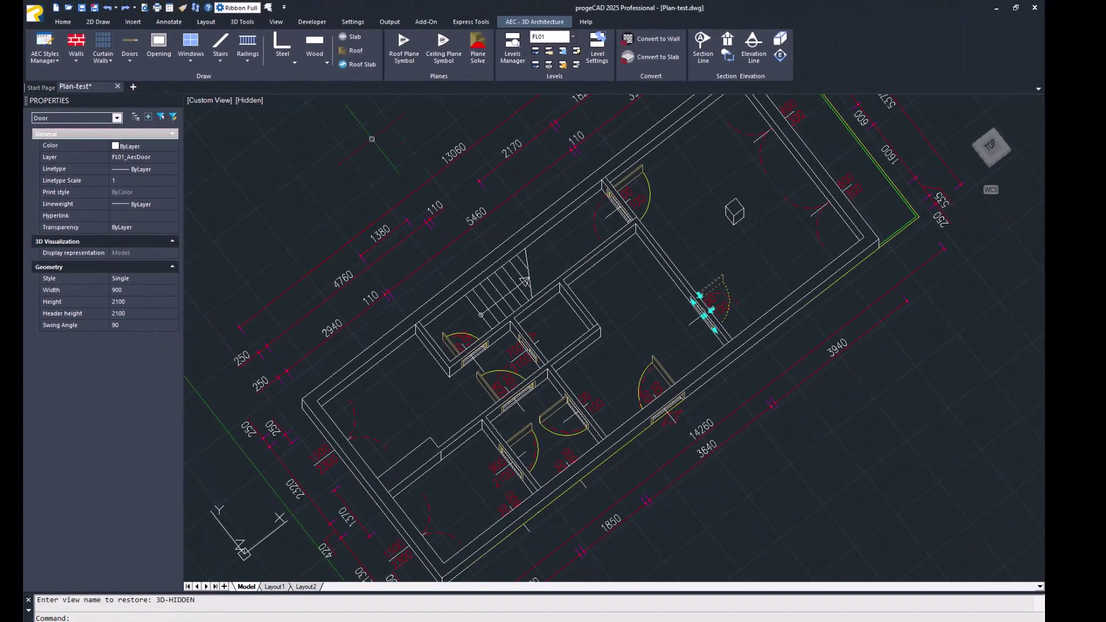
# Return to the 2D-PLAN-WIREFRAME view and start a window in the Double Hung style, filtering the styles by "double"
pyautogui.click(215, 99)
pyautogui.moveTo(238, 107)
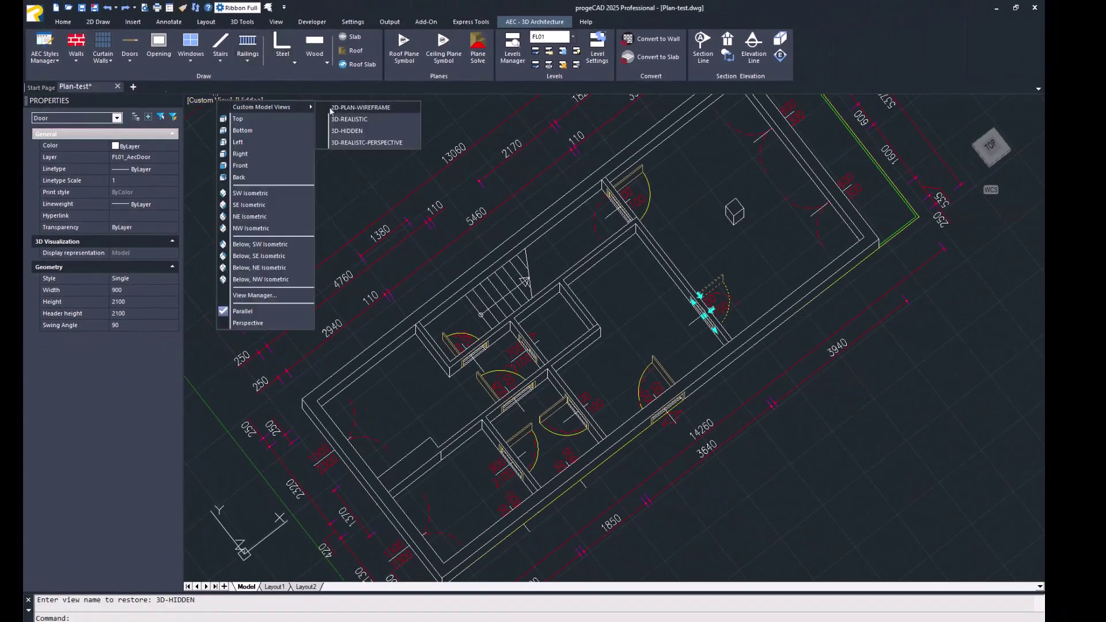
pyautogui.click(329, 109)
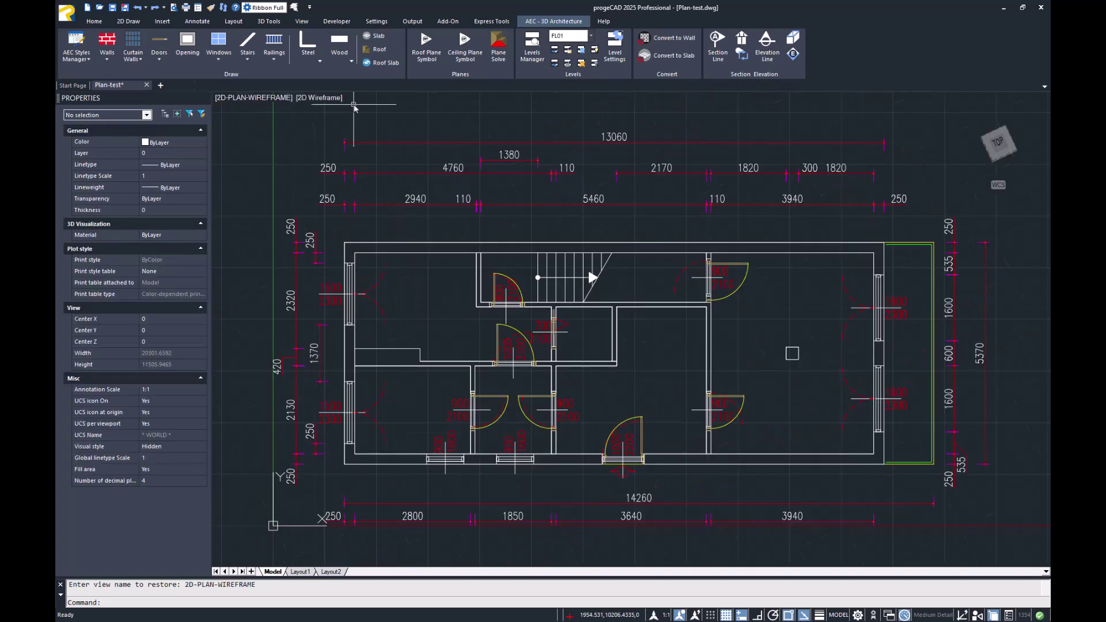
pyautogui.click(219, 59)
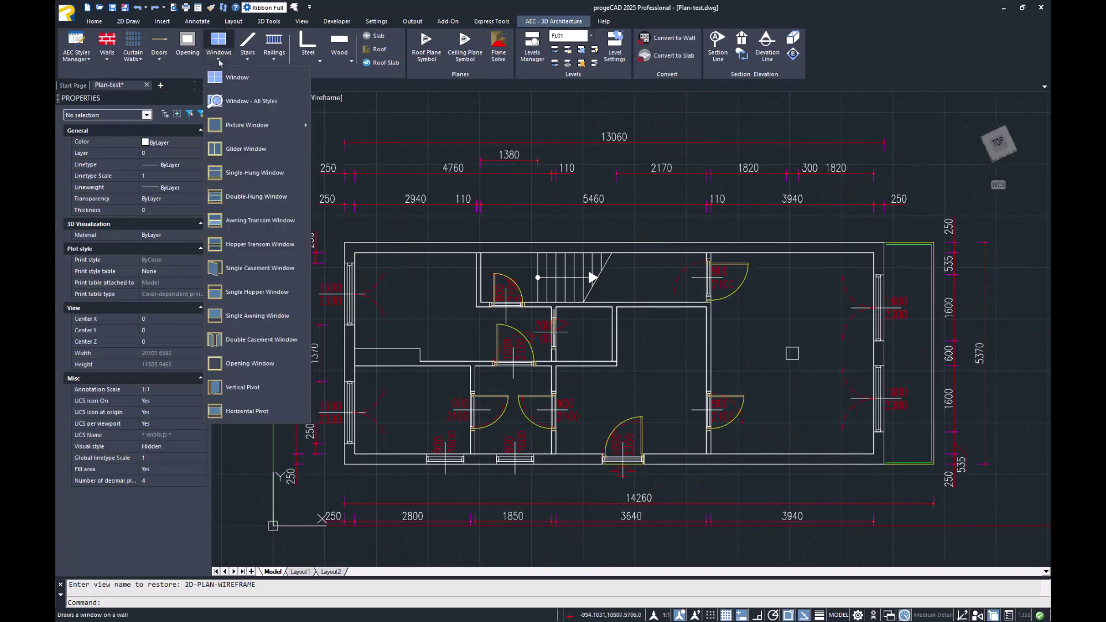
pyautogui.click(237, 105)
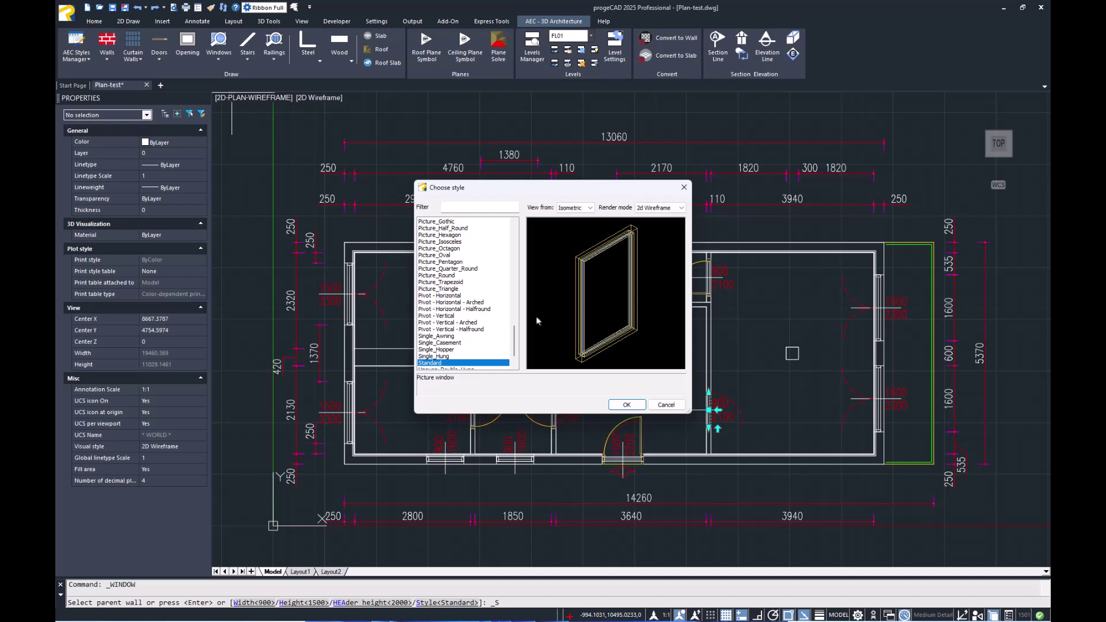
pyautogui.click(454, 209)
pyautogui.write('double')
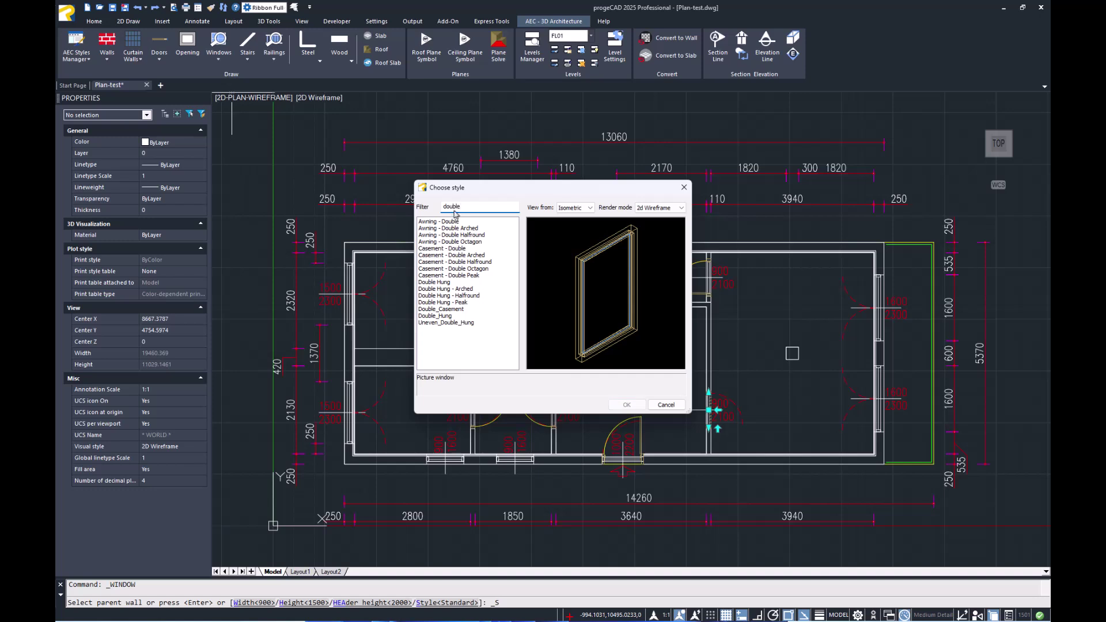
pyautogui.click(461, 283)
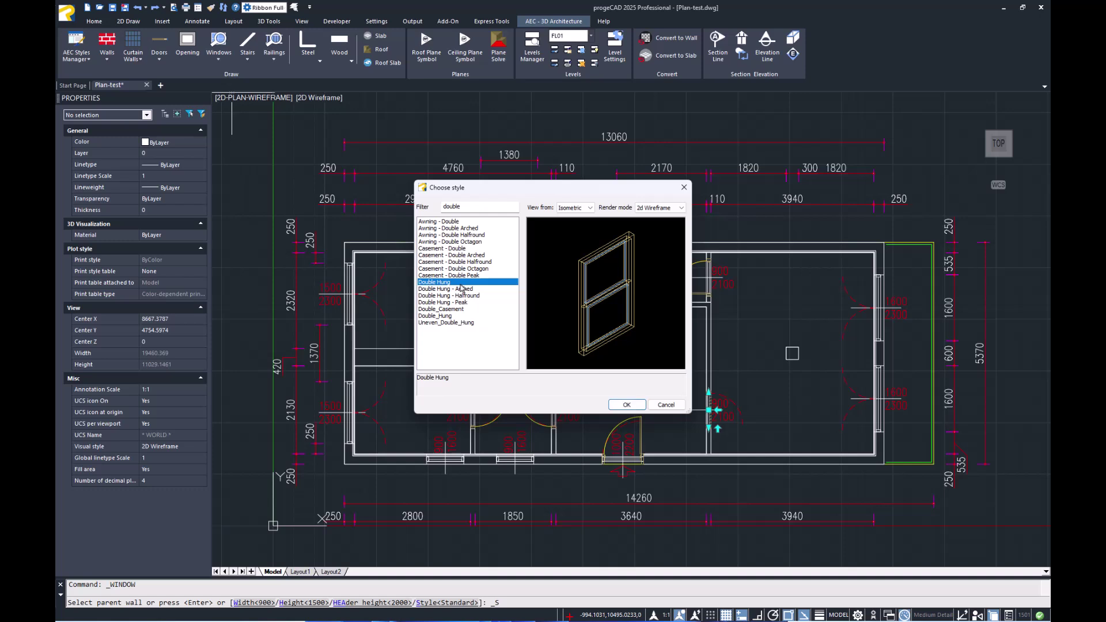
pyautogui.click(626, 406)
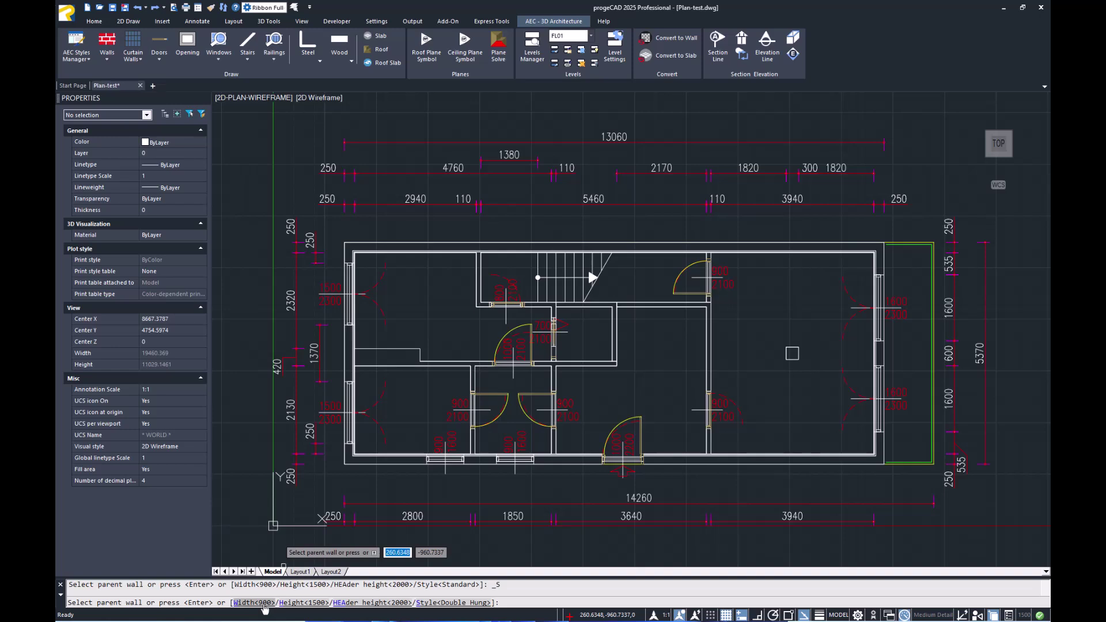
# Insert two Double Hung windows with a height of 1600 at the two 900 × 1600 openings in the lower exterior wall
pyautogui.click(316, 604)
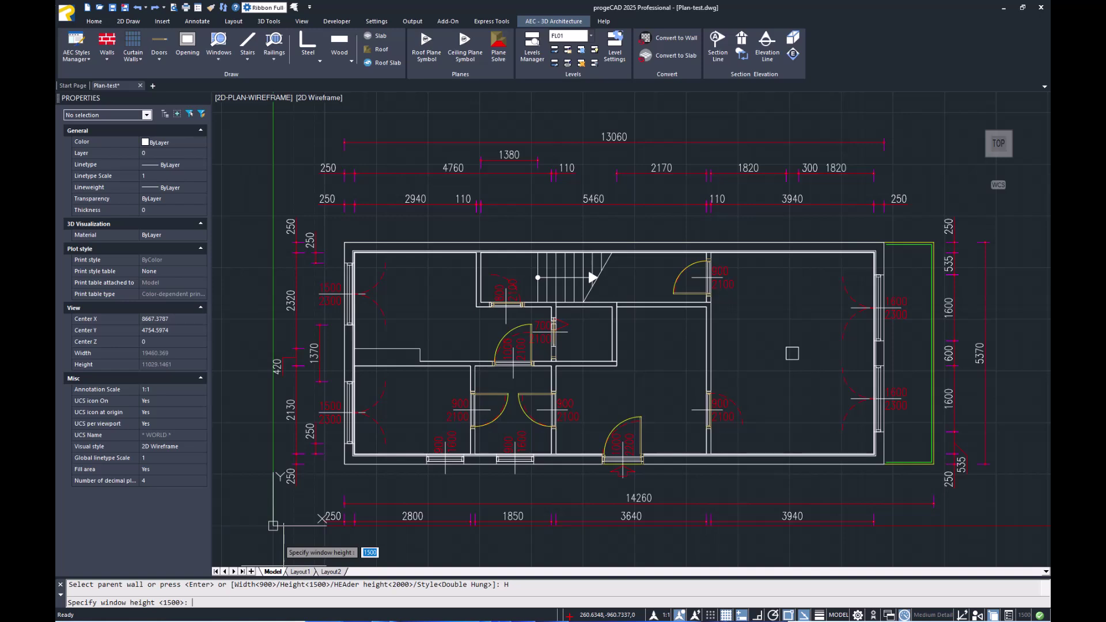
pyautogui.write('1')
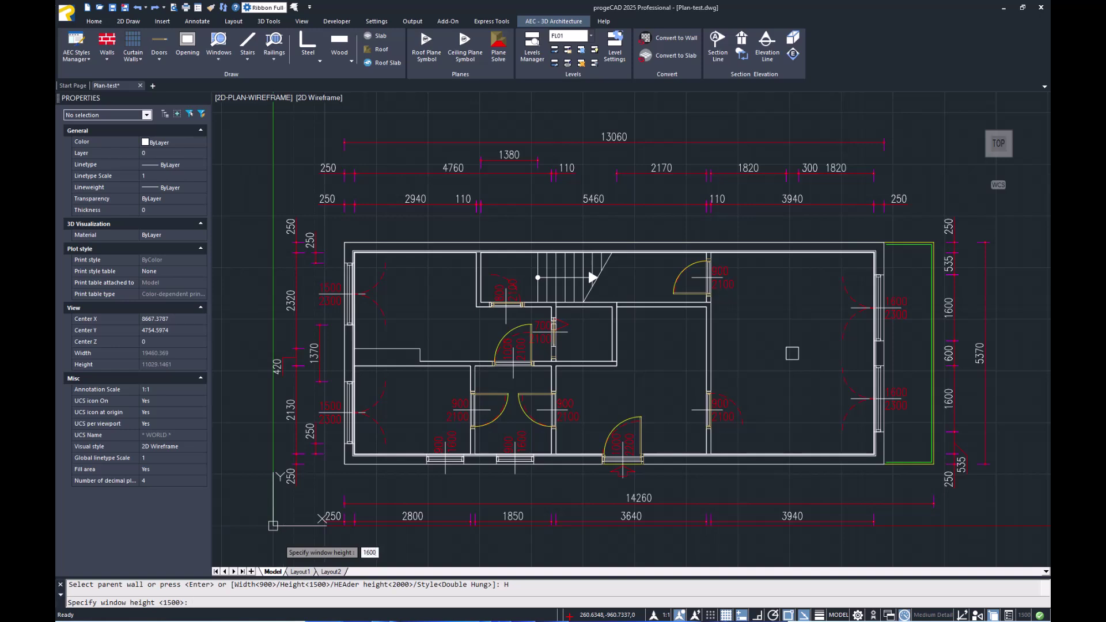
pyautogui.press('Return')
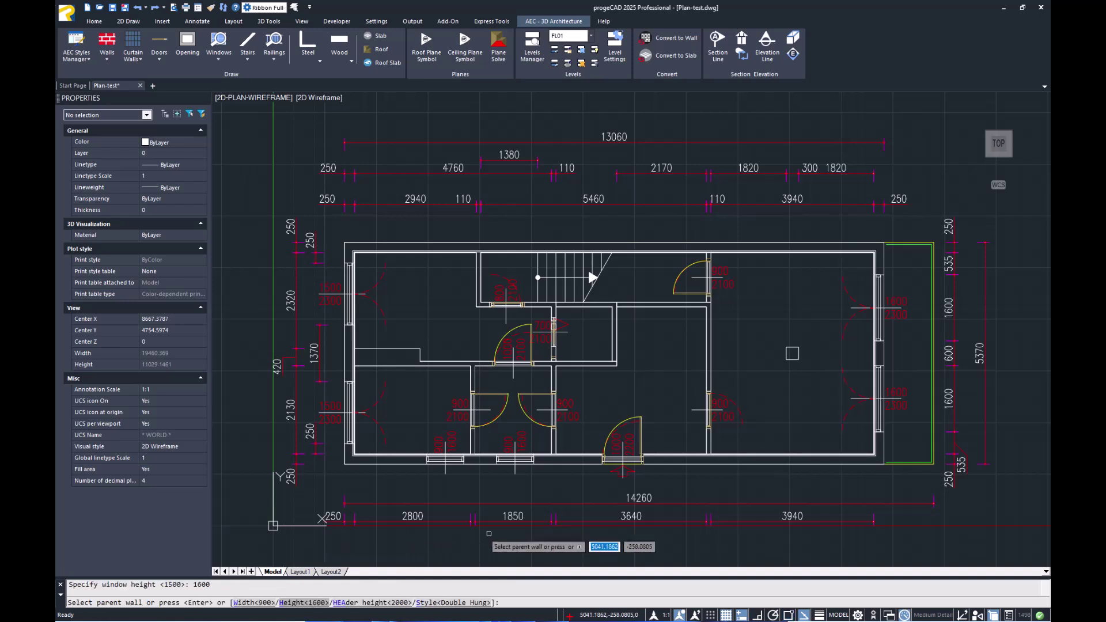
pyautogui.scroll(4, 500, 471)
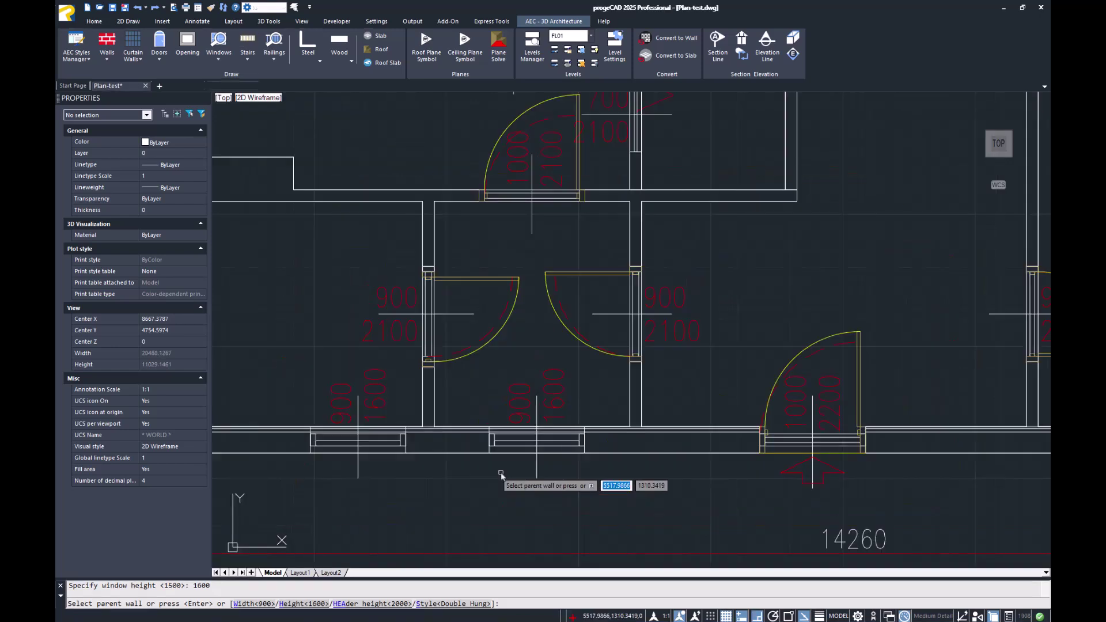
pyautogui.click(294, 455)
pyautogui.click(306, 488)
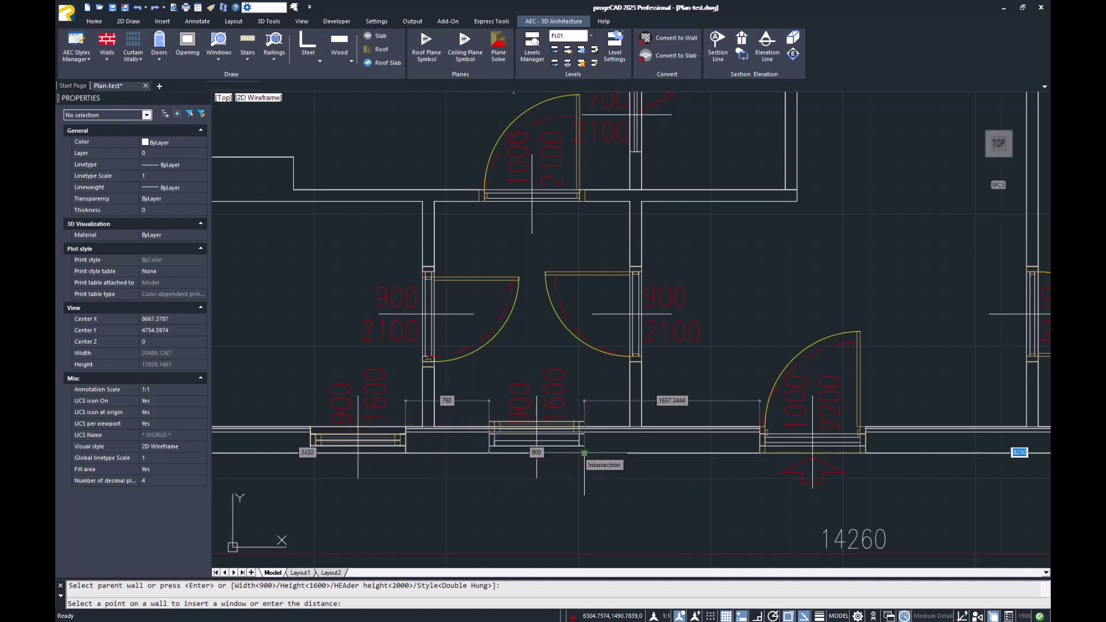
pyautogui.click(584, 453)
pyautogui.middleClick(628, 473)
pyautogui.middleClick(628, 474)
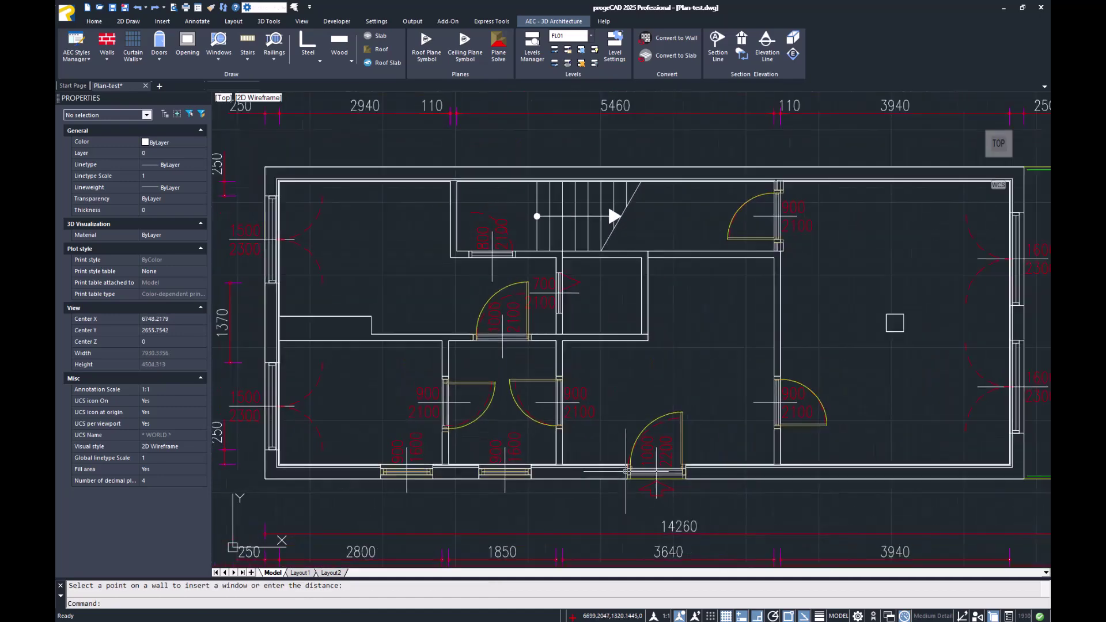
# Restore the 3D-HIDDEN view and set the header height of both front-wall Double Hung windows to 2500
pyautogui.click(228, 98)
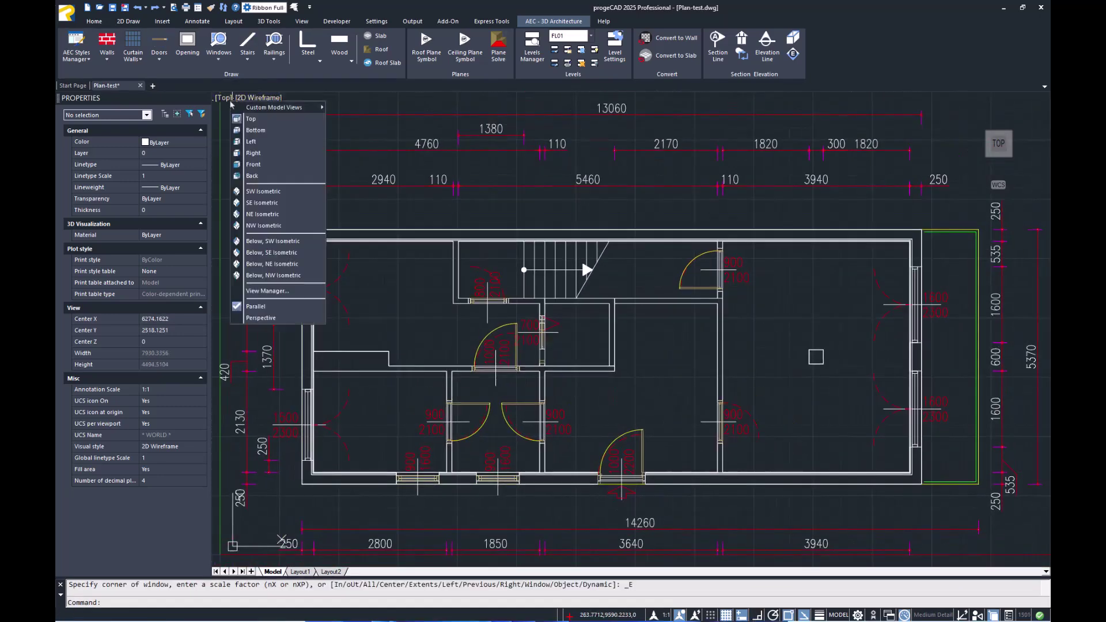
pyautogui.moveTo(277, 107)
pyautogui.click(355, 131)
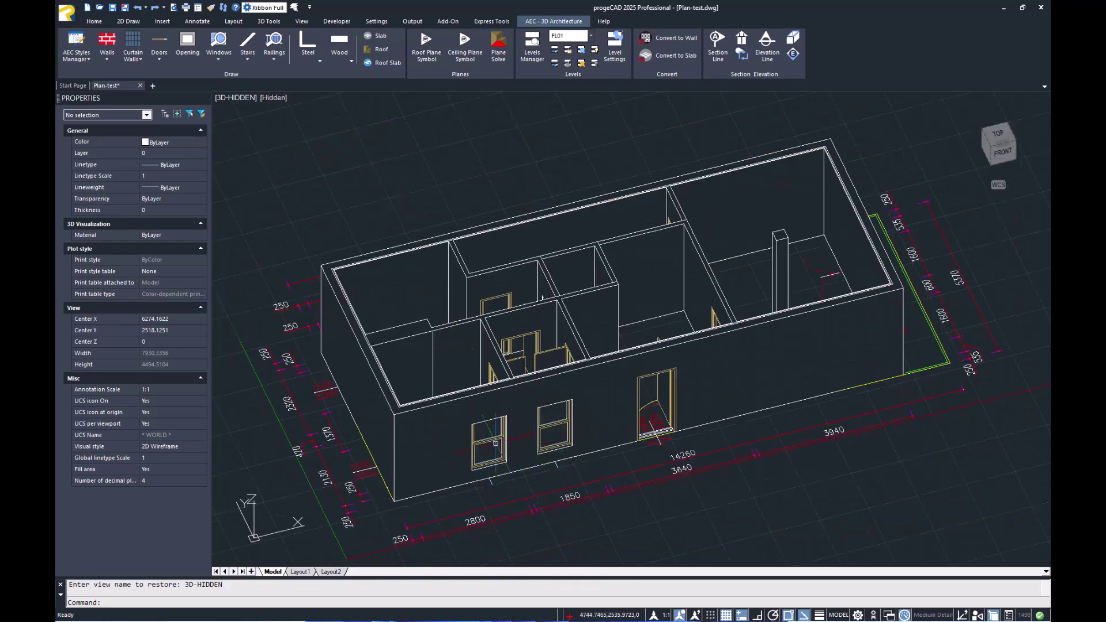
pyautogui.click(472, 444)
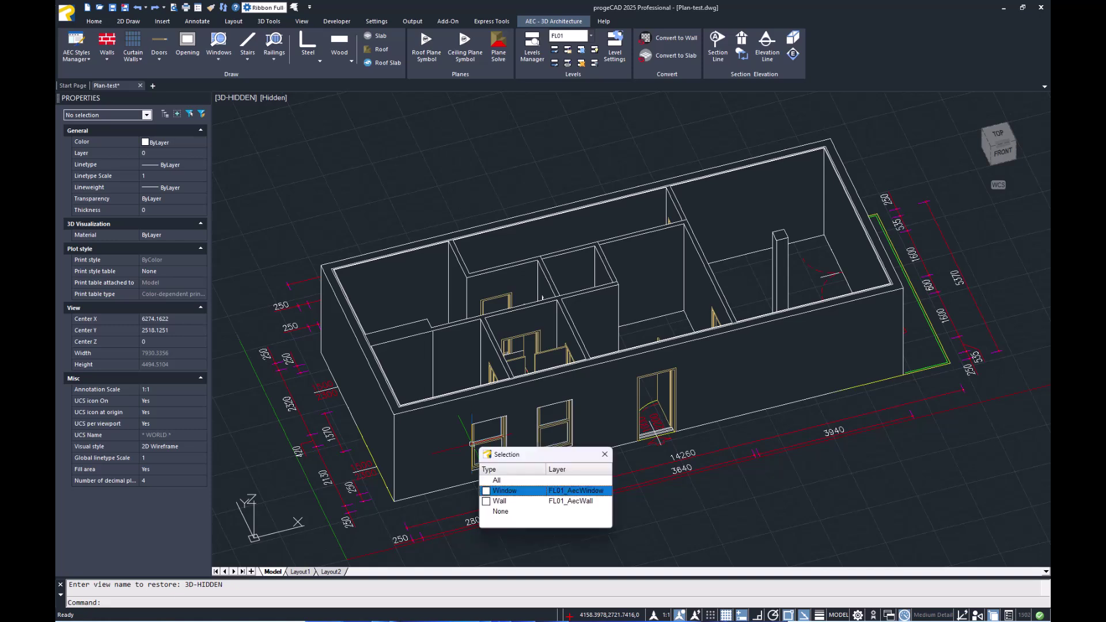
pyautogui.click(495, 491)
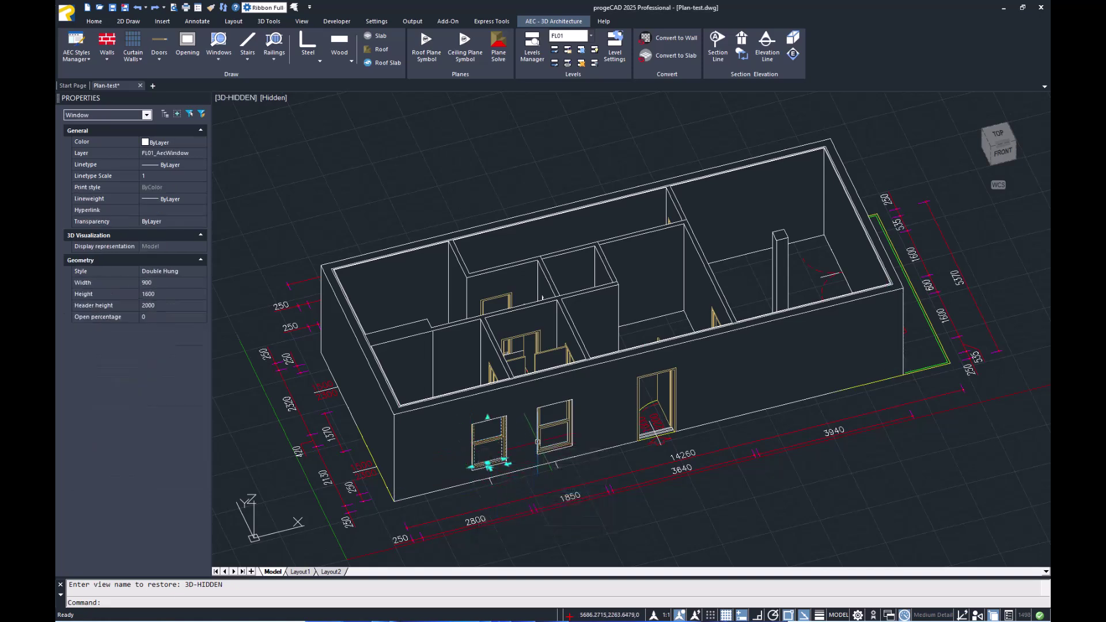
pyautogui.click(537, 443)
pyautogui.click(552, 488)
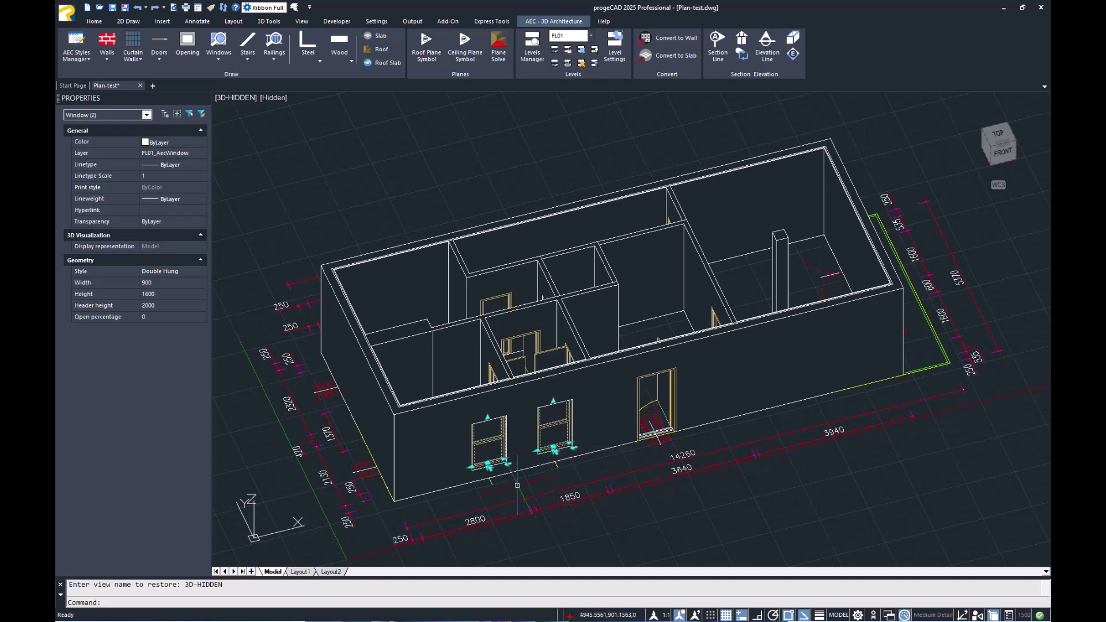
pyautogui.click(162, 309)
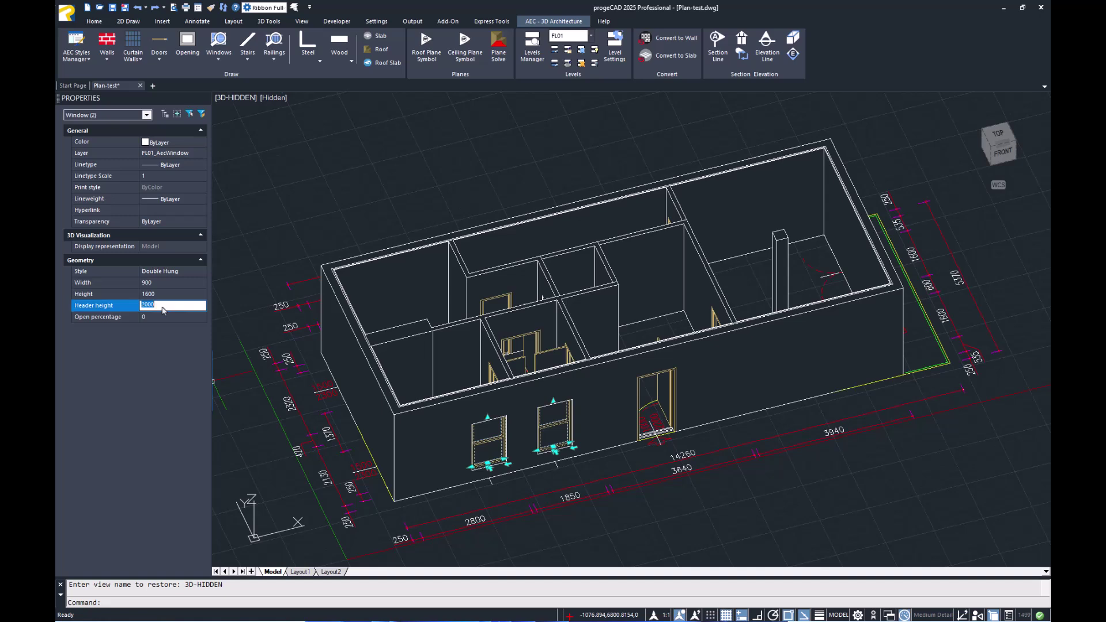
pyautogui.write('2')
pyautogui.press('Tab')
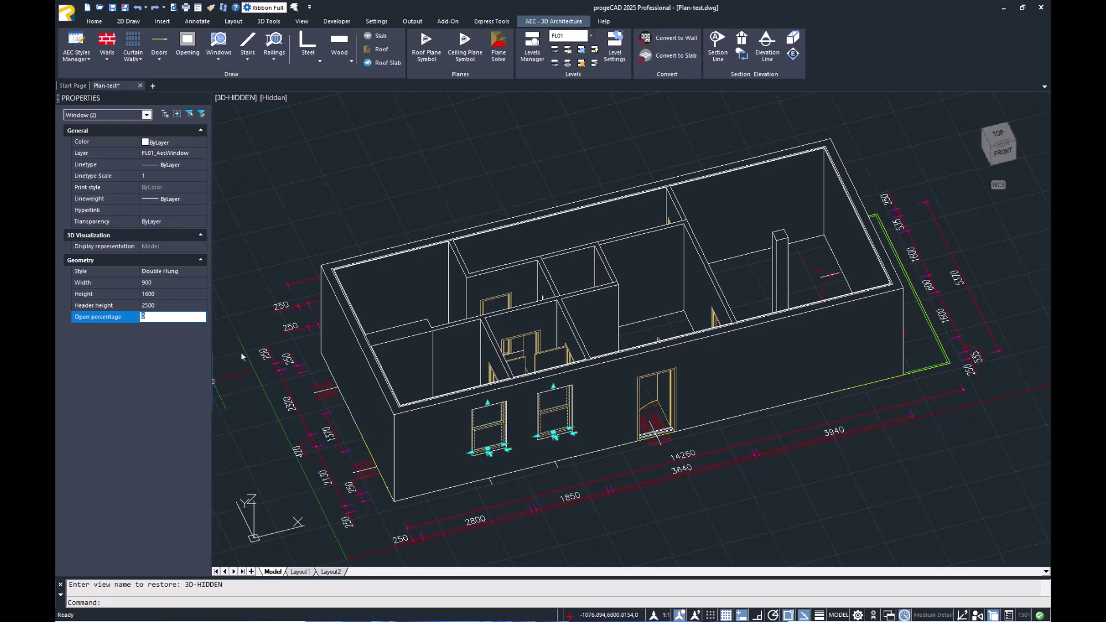
pyautogui.press('Escape')
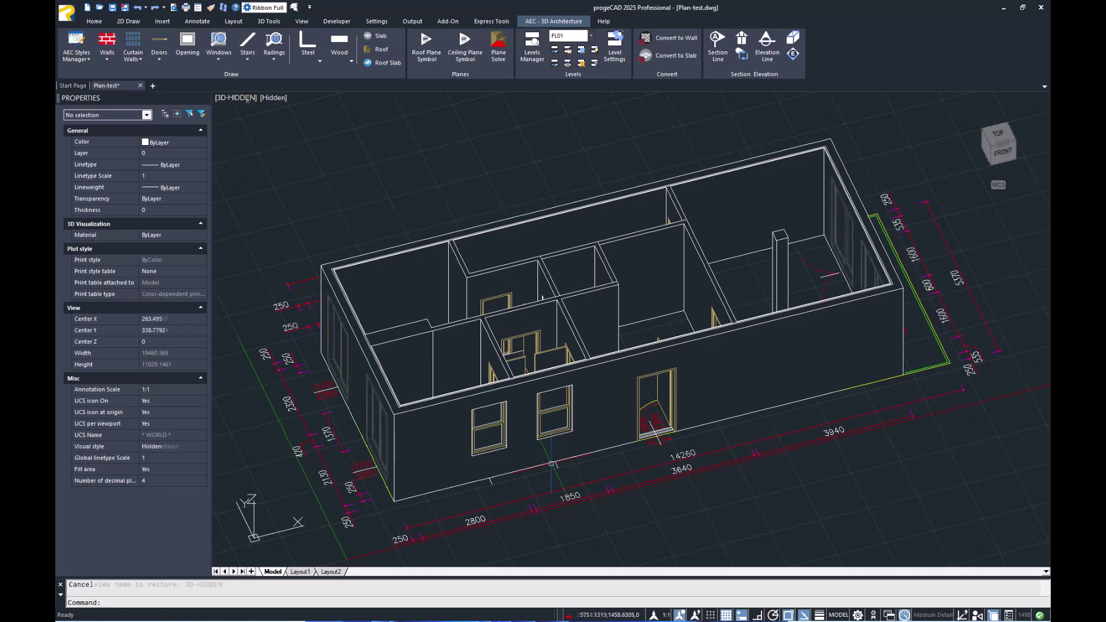
# Return to the 2D-PLAN-WIREFRAME view and start a straight stair with a tread depth of 220
pyautogui.click(247, 99)
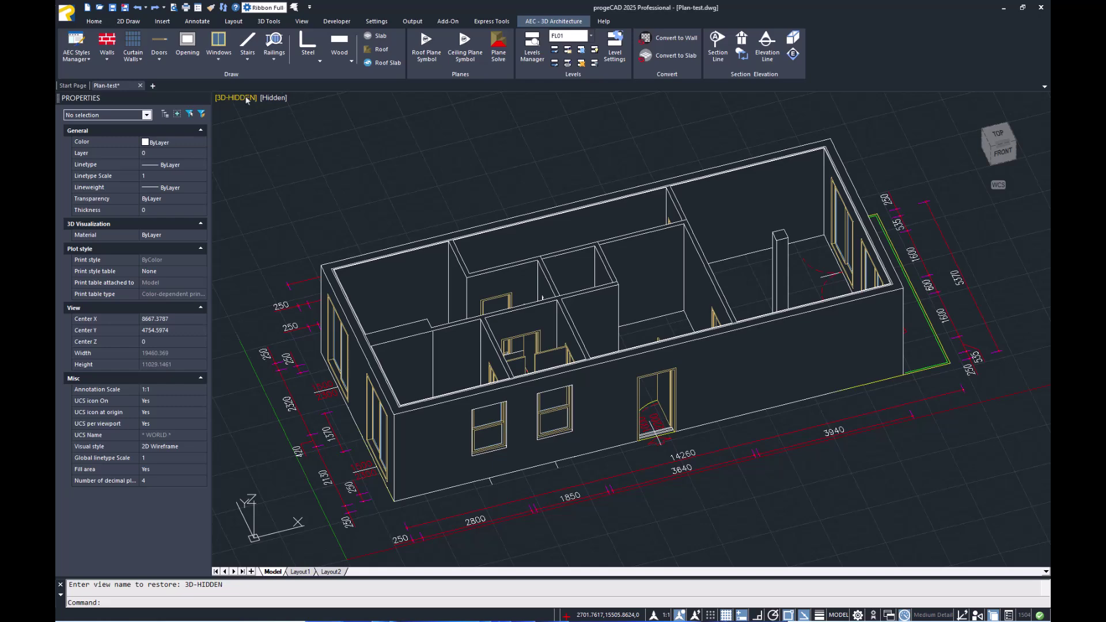
pyautogui.click(248, 98)
pyautogui.moveTo(309, 104)
pyautogui.click(374, 103)
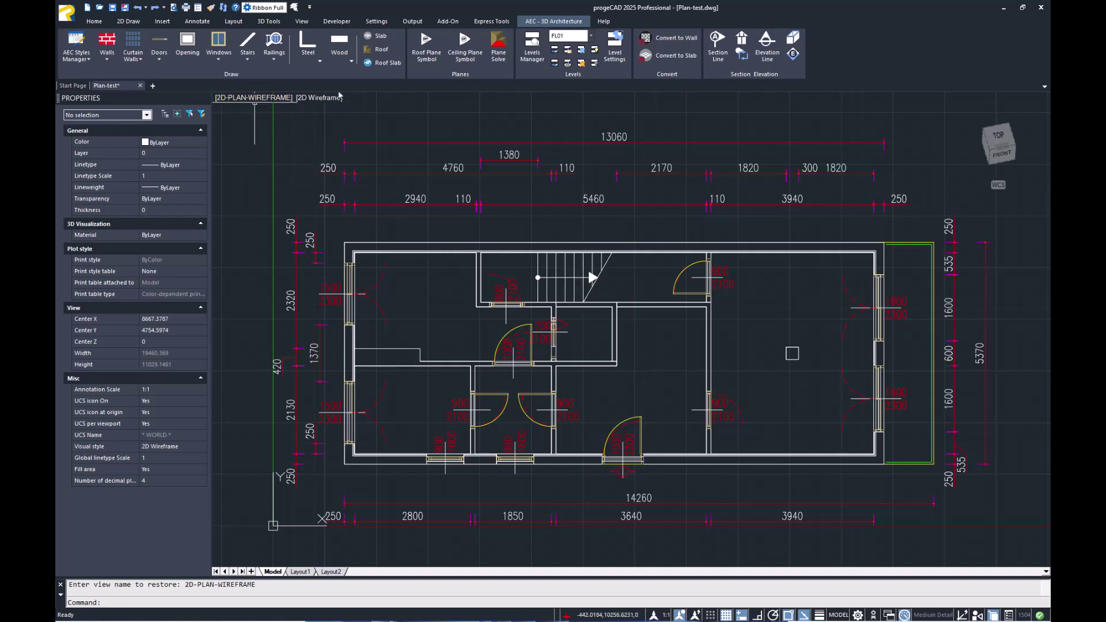
pyautogui.click(248, 60)
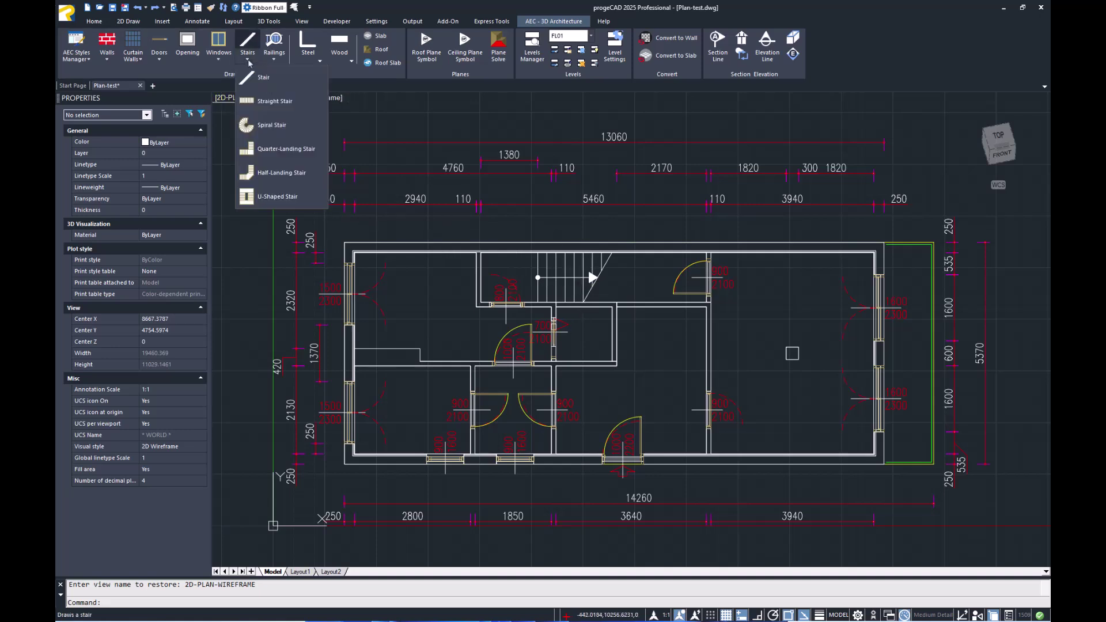
pyautogui.click(265, 102)
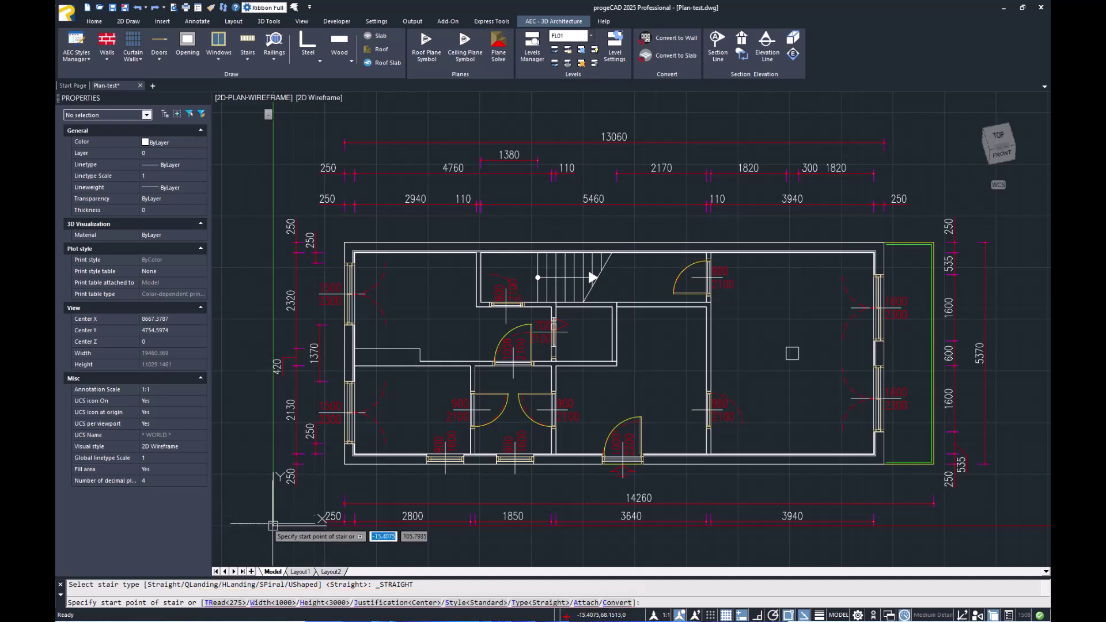
pyautogui.click(234, 605)
pyautogui.write('220')
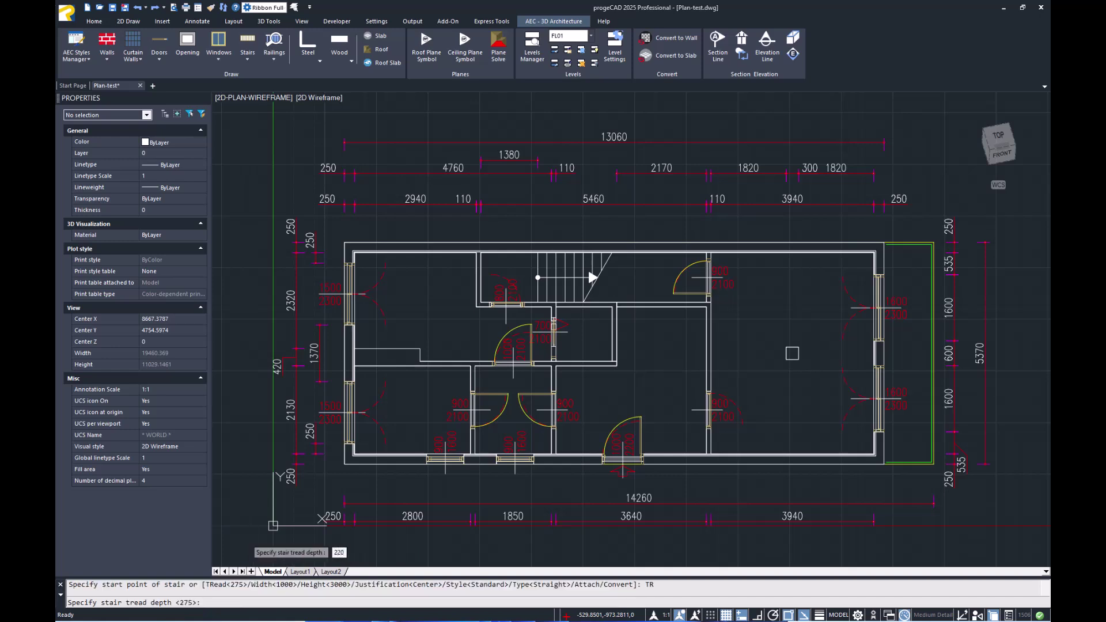
pyautogui.press('Return')
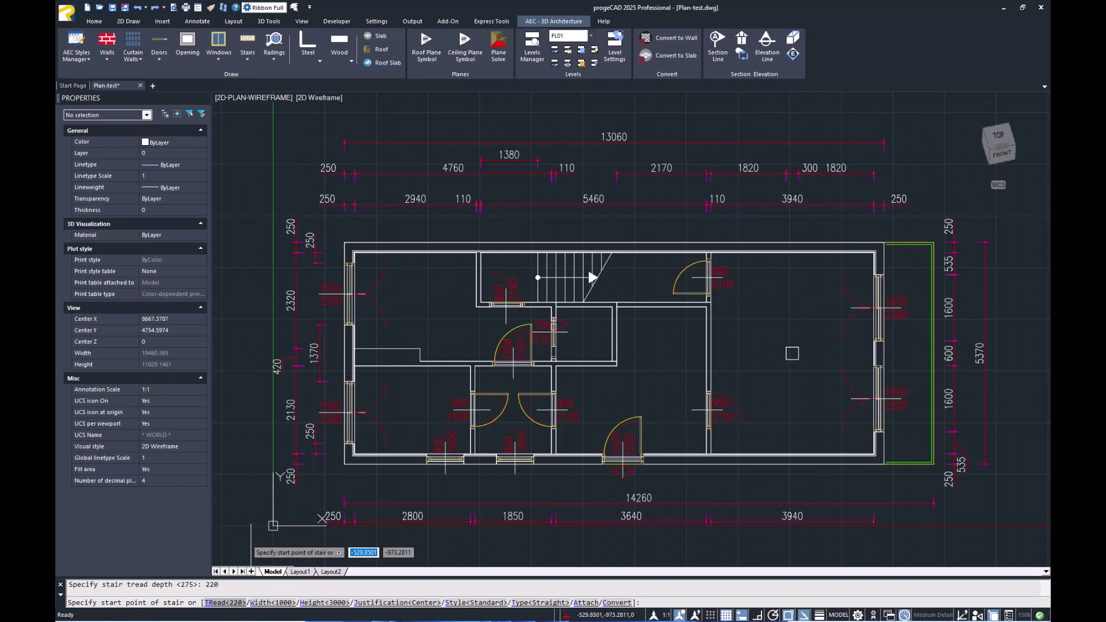
# Set the stair width to 1200 and place the straight stair over the plan's stair symbol, starting at its arrow's start point
pyautogui.click(269, 603)
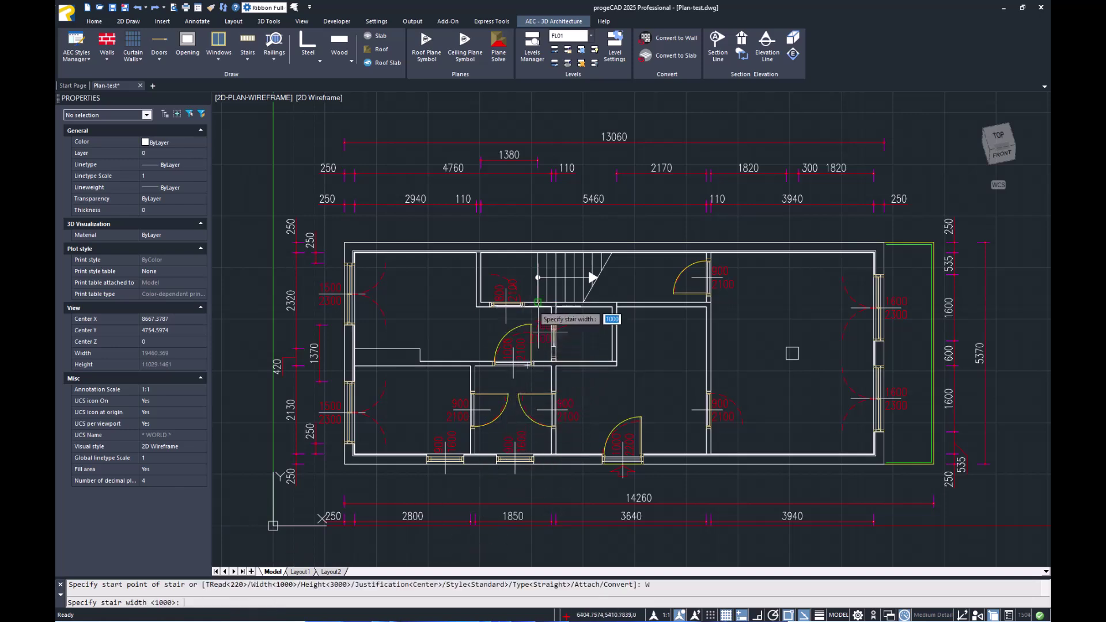
pyautogui.write('1200')
pyautogui.press('Return')
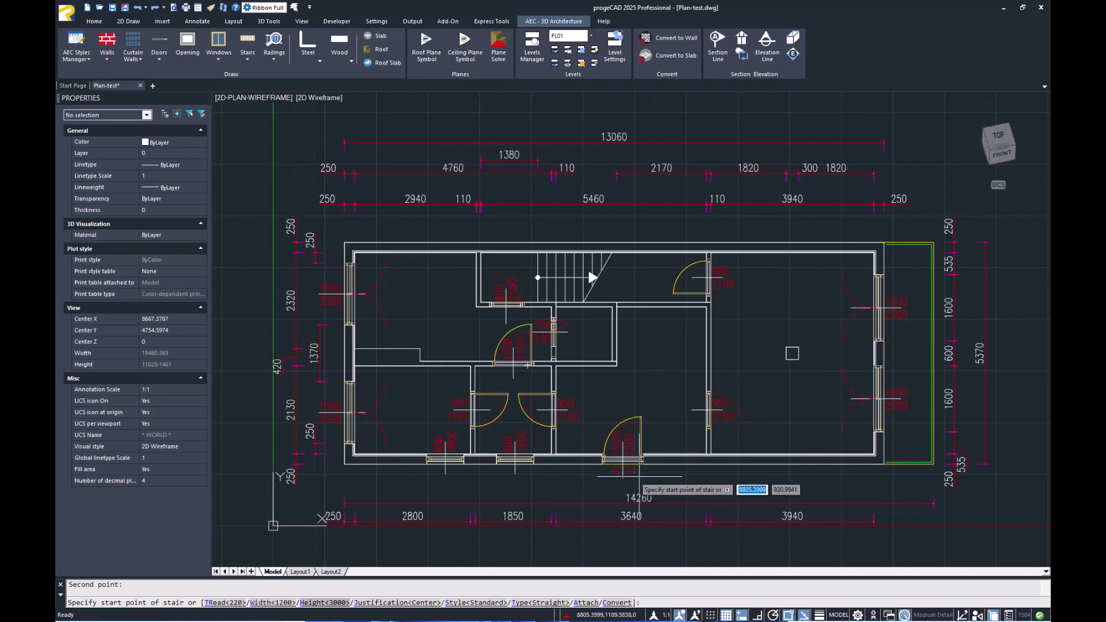
pyautogui.click(538, 278)
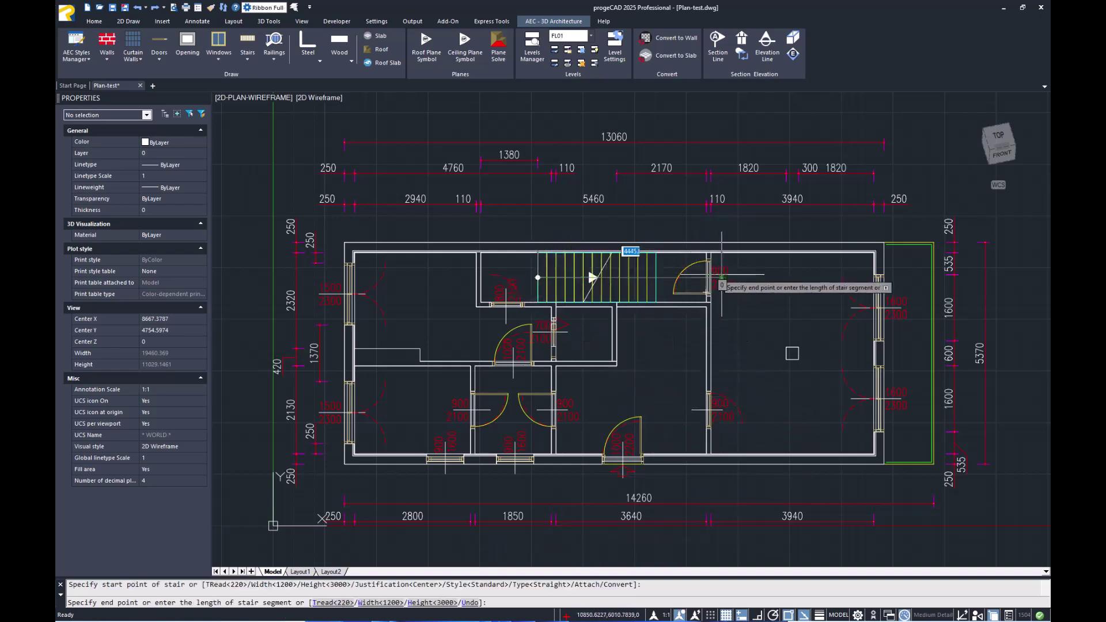
pyautogui.click(722, 274)
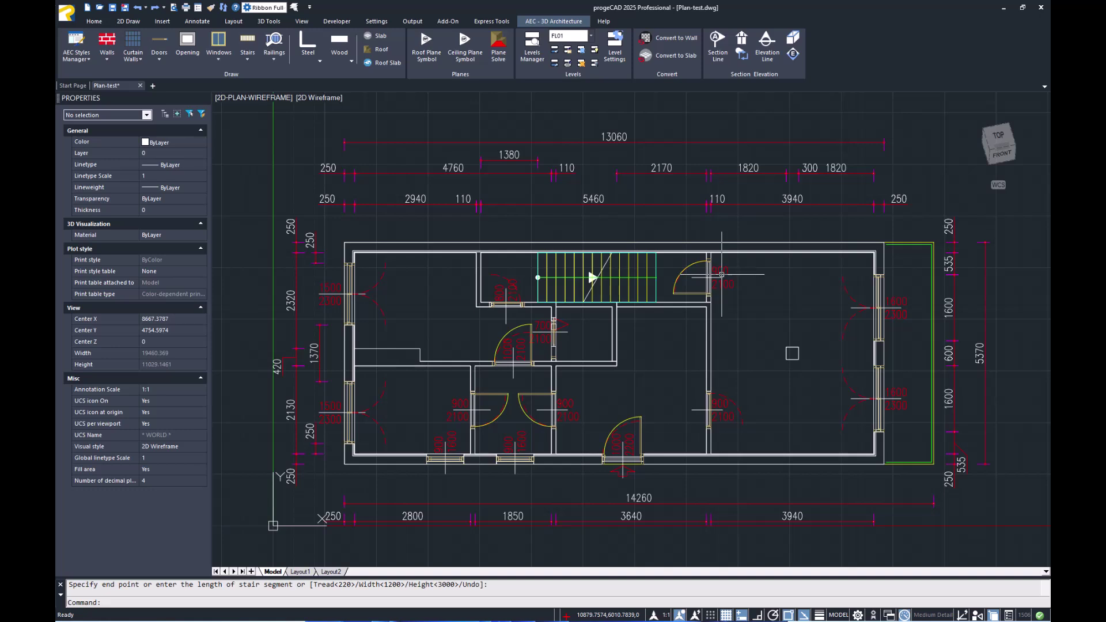
# Restore the 3D-HIDDEN view to inspect the new stair
pyautogui.click(284, 99)
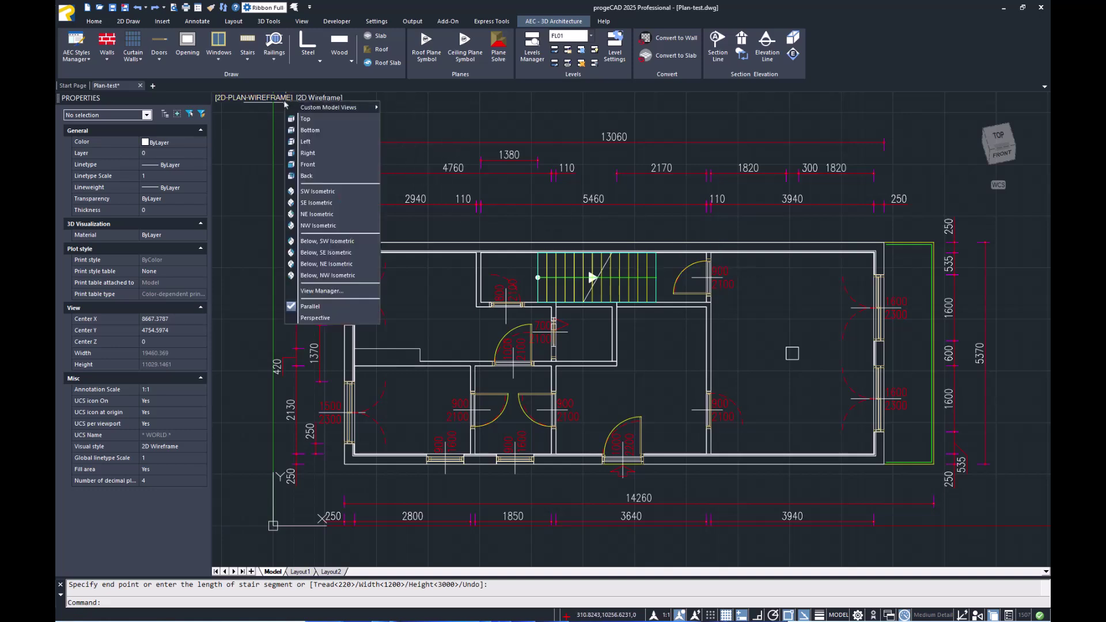
pyautogui.click(403, 120)
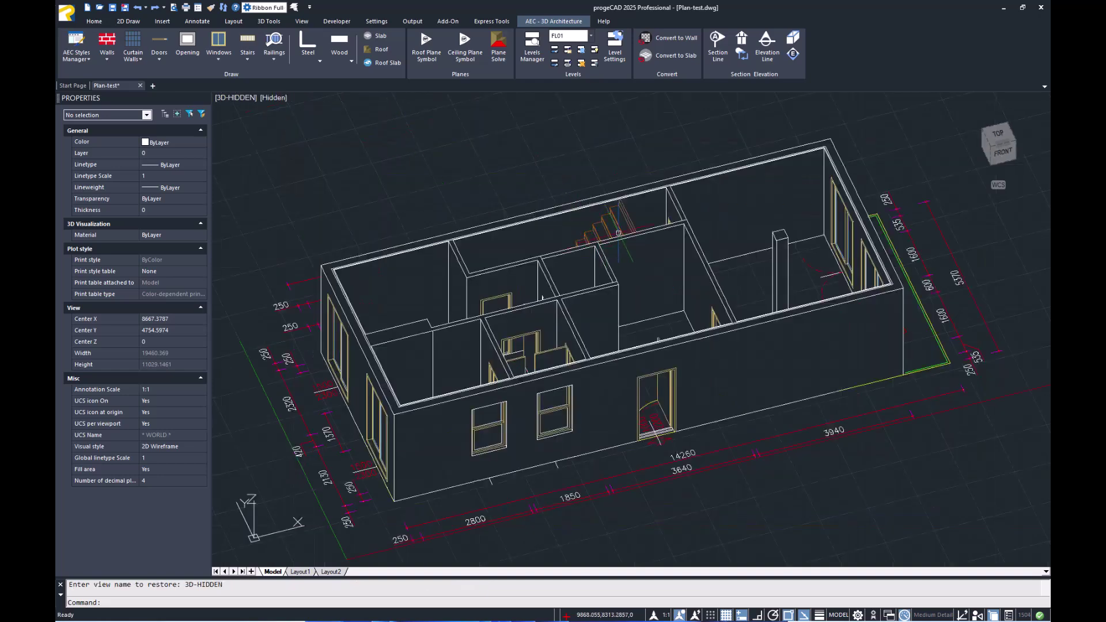
pyautogui.press('Escape')
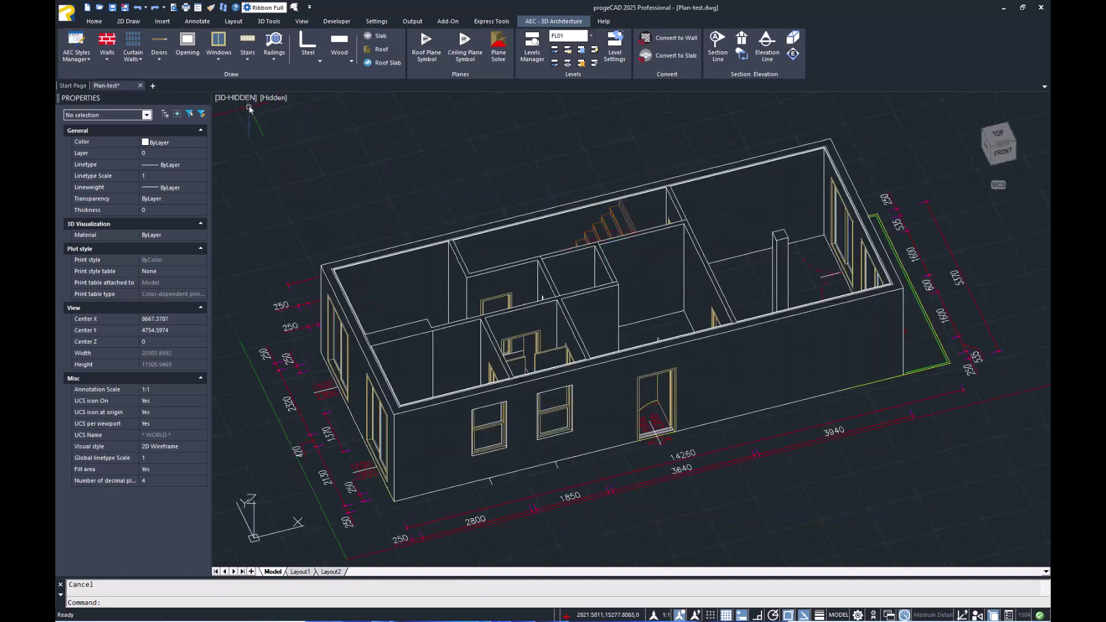
# Restore the 2D-PLAN-WIREFRAME view and start a slab with a thickness of -100
pyautogui.click(250, 99)
pyautogui.moveTo(295, 105)
pyautogui.click(371, 110)
pyautogui.click(376, 36)
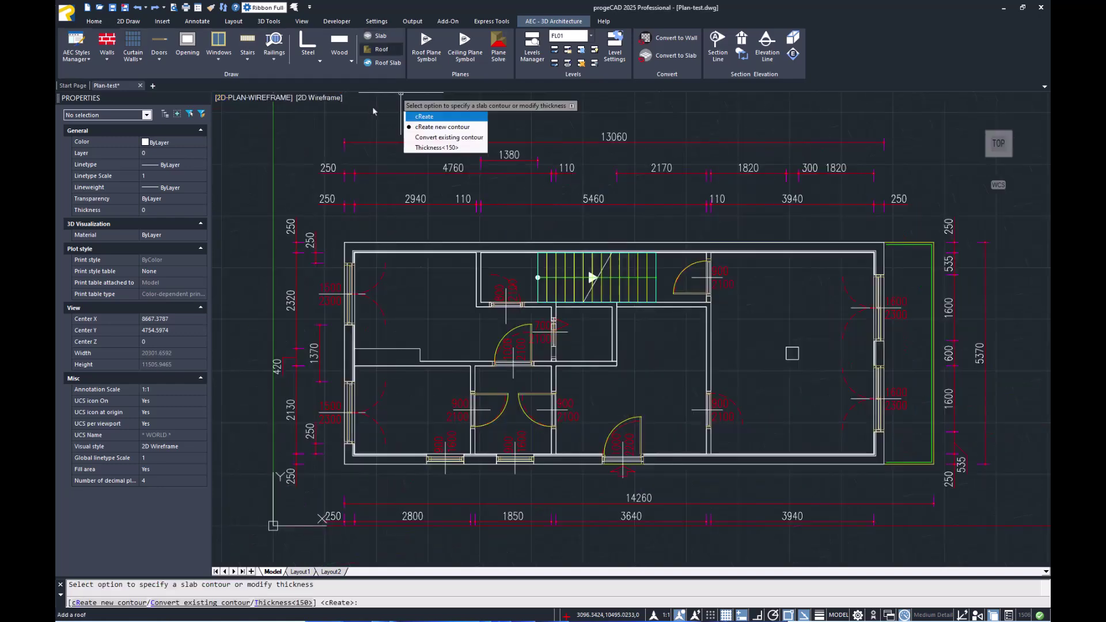
pyautogui.press('Down')
pyautogui.click(431, 148)
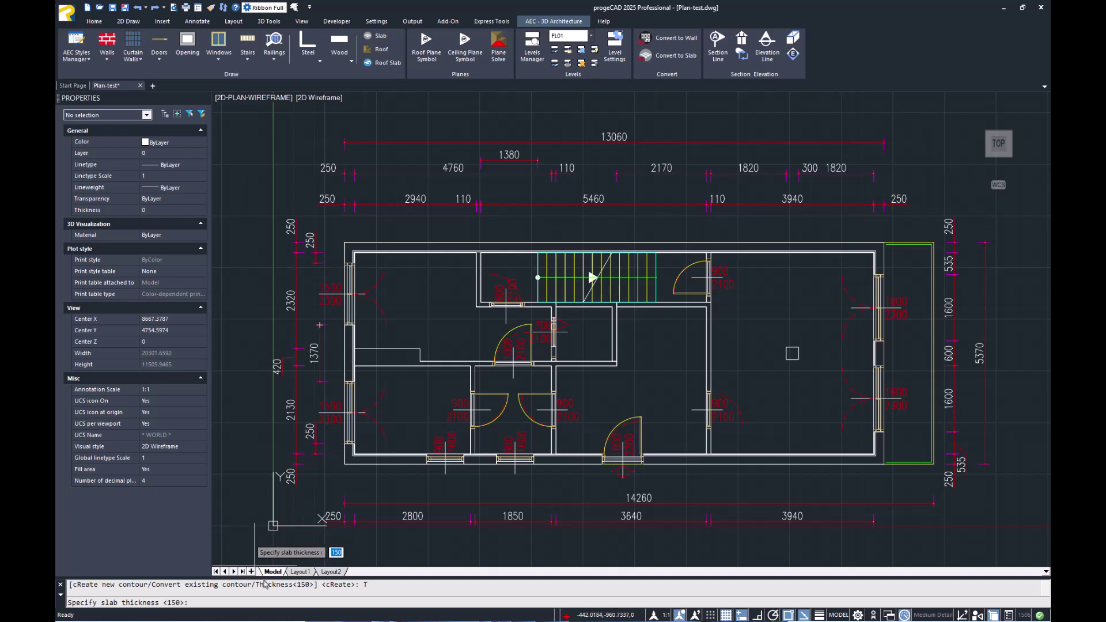
pyautogui.write('-')
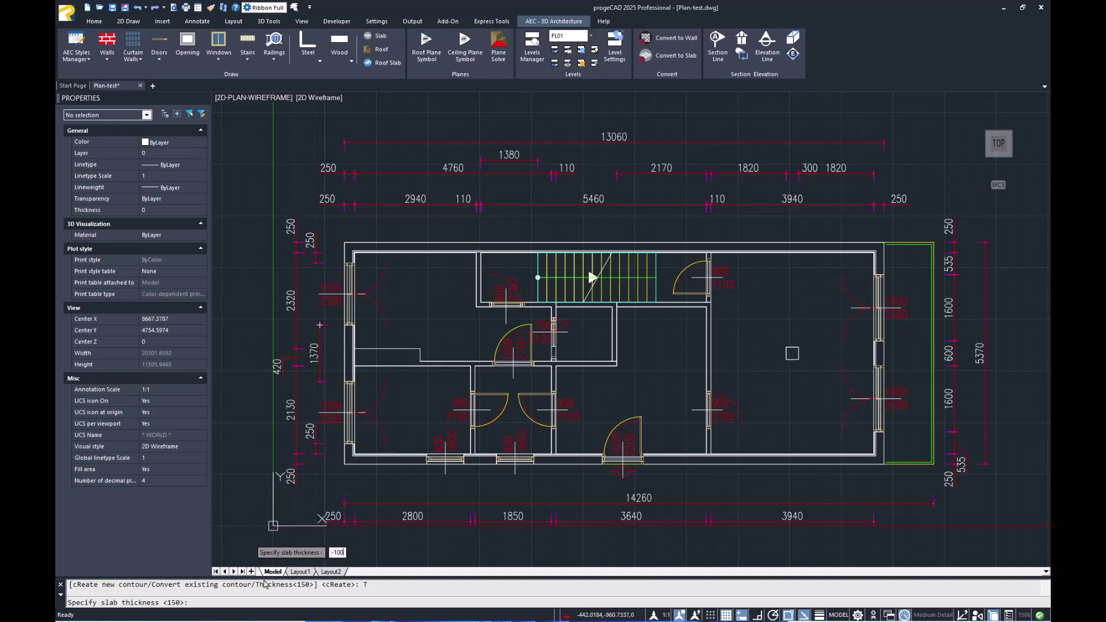
pyautogui.write('100')
pyautogui.press('Return')
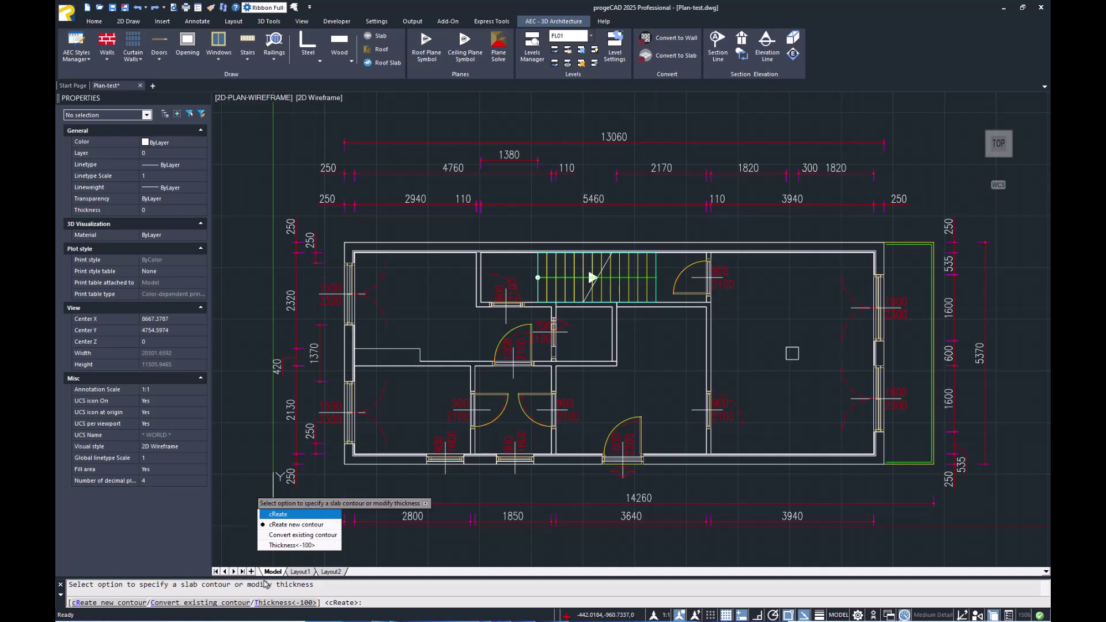
# Create a new closed rectangular slab contour through the outer corners of the house, including the green-outlined terrace
pyautogui.click(316, 527)
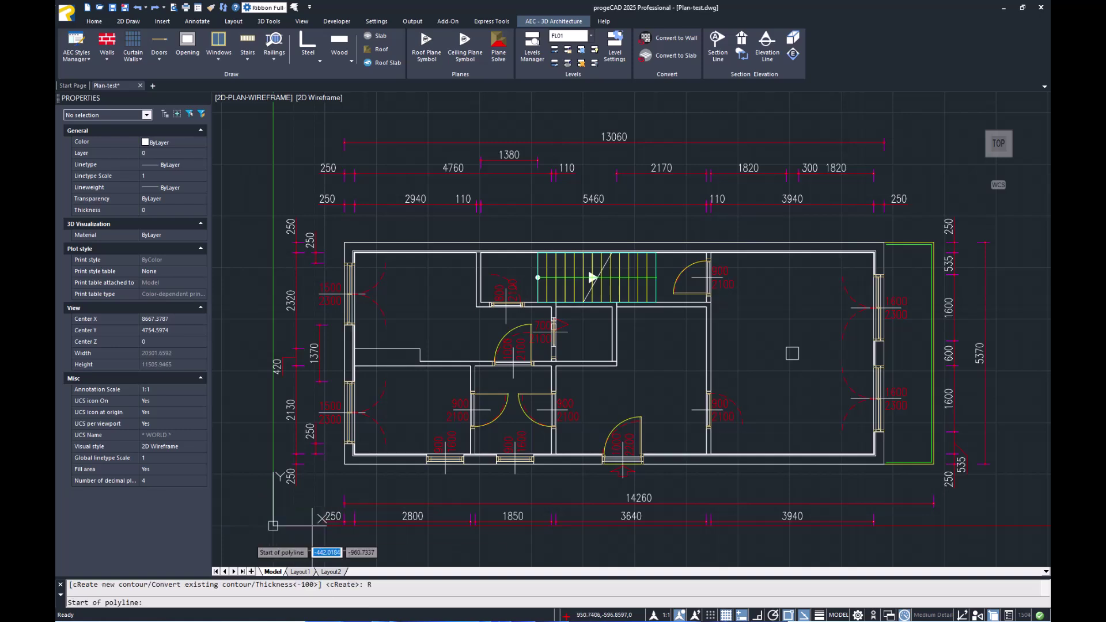
pyautogui.click(344, 244)
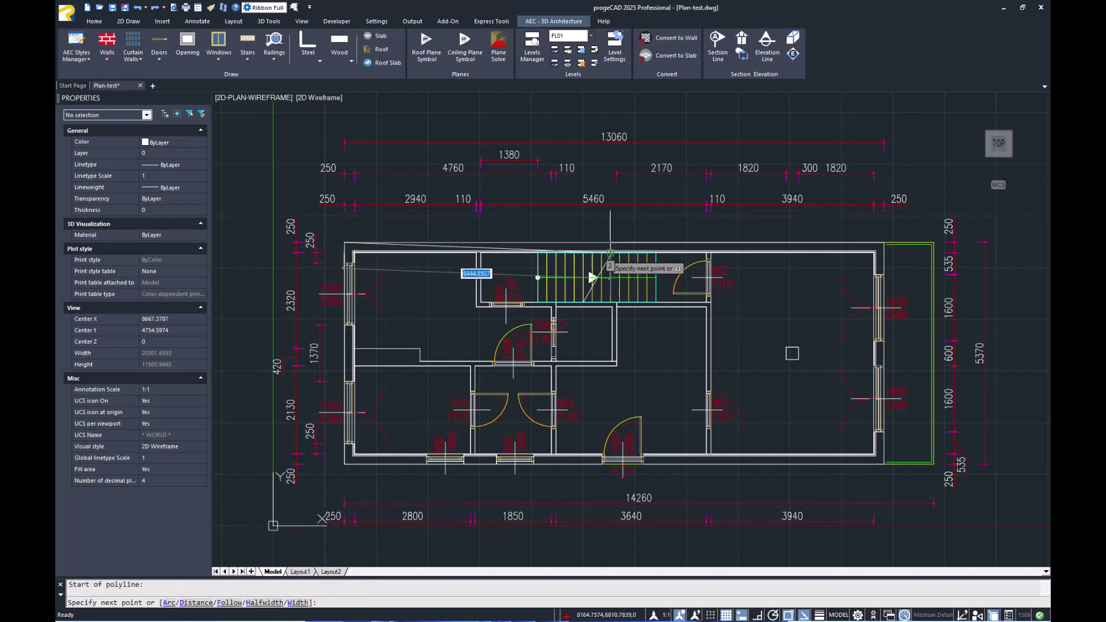
pyautogui.click(935, 244)
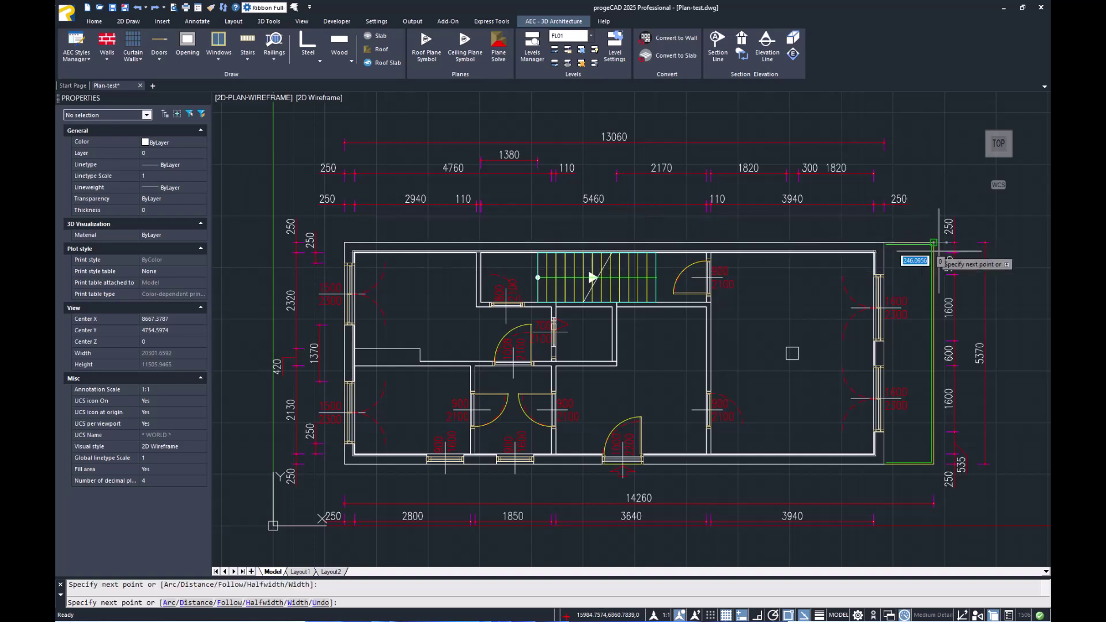
pyautogui.click(934, 464)
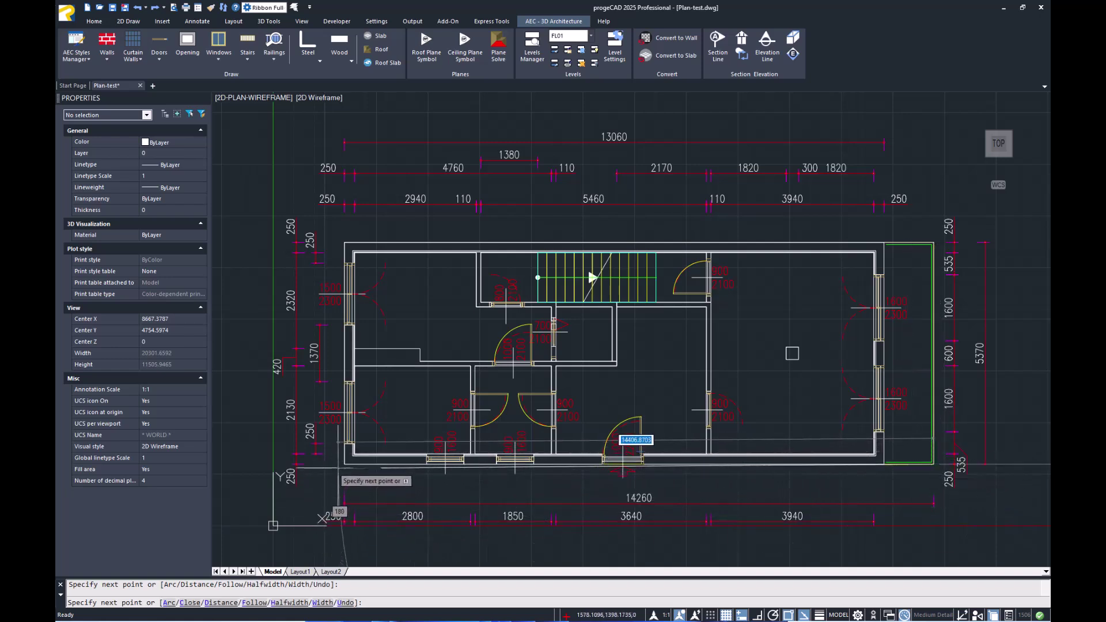
pyautogui.click(344, 464)
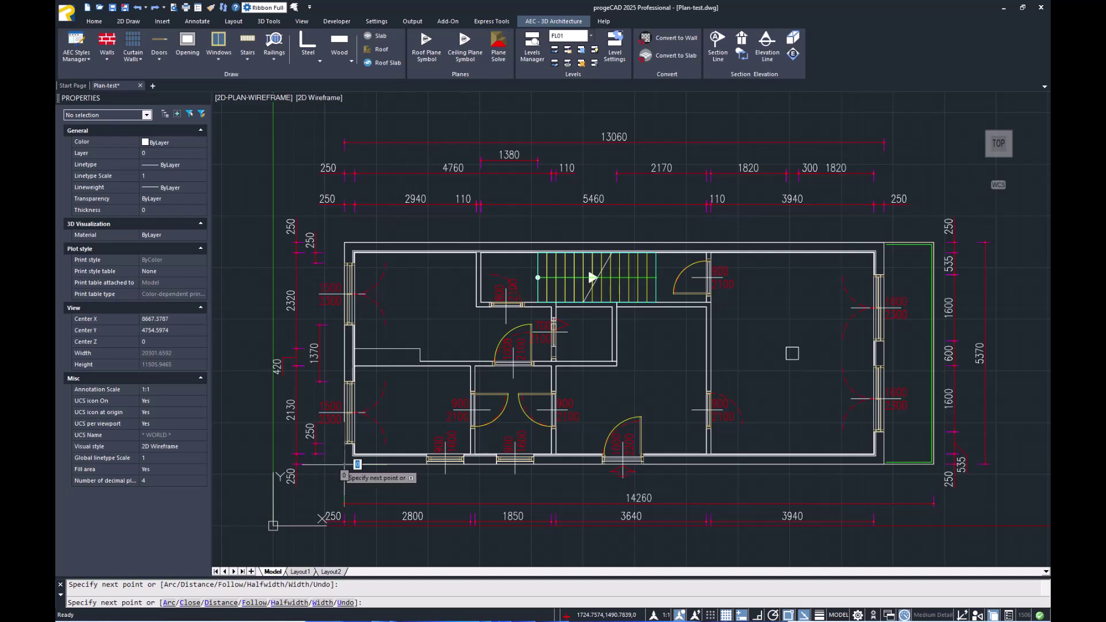
pyautogui.write('C')
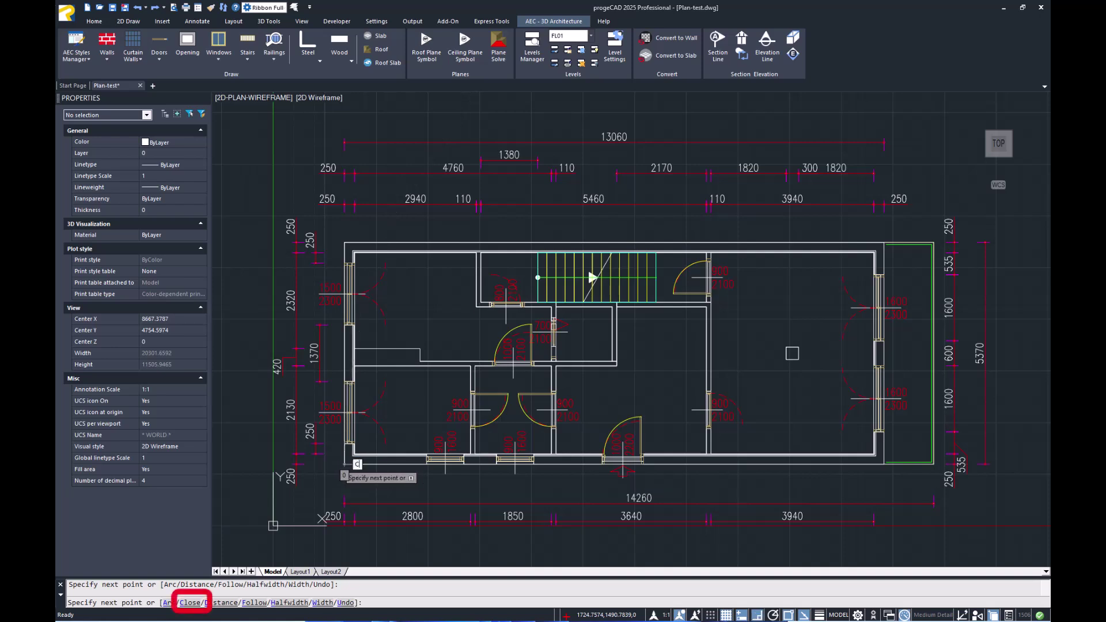
pyautogui.press('Return')
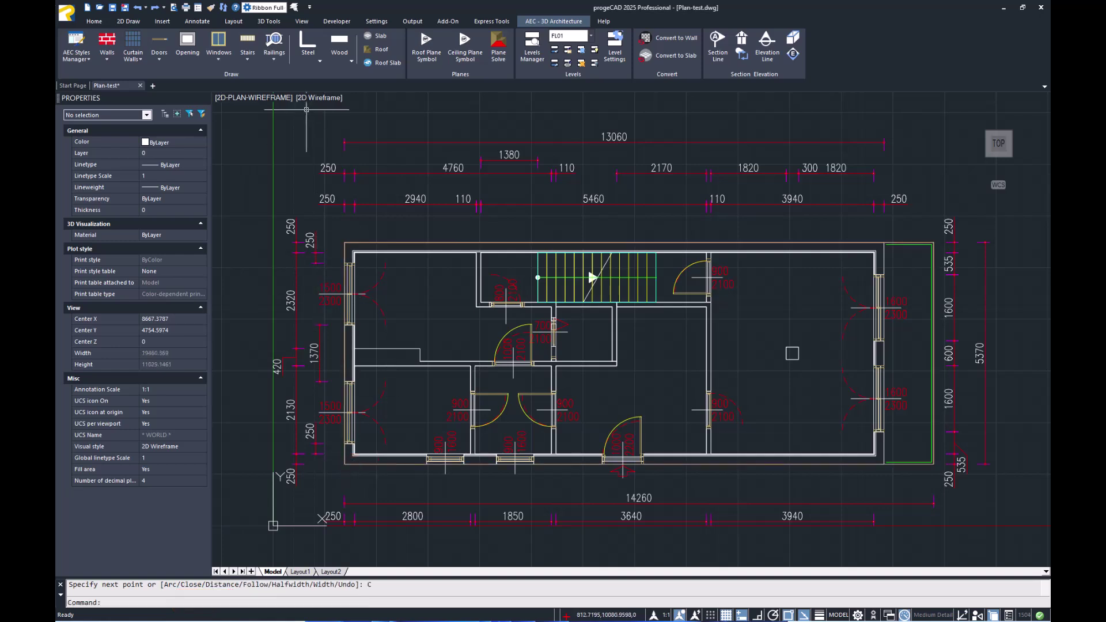
# Restore the 3D-REALISTIC view to inspect the floor slab under the house and terrace
pyautogui.click(288, 101)
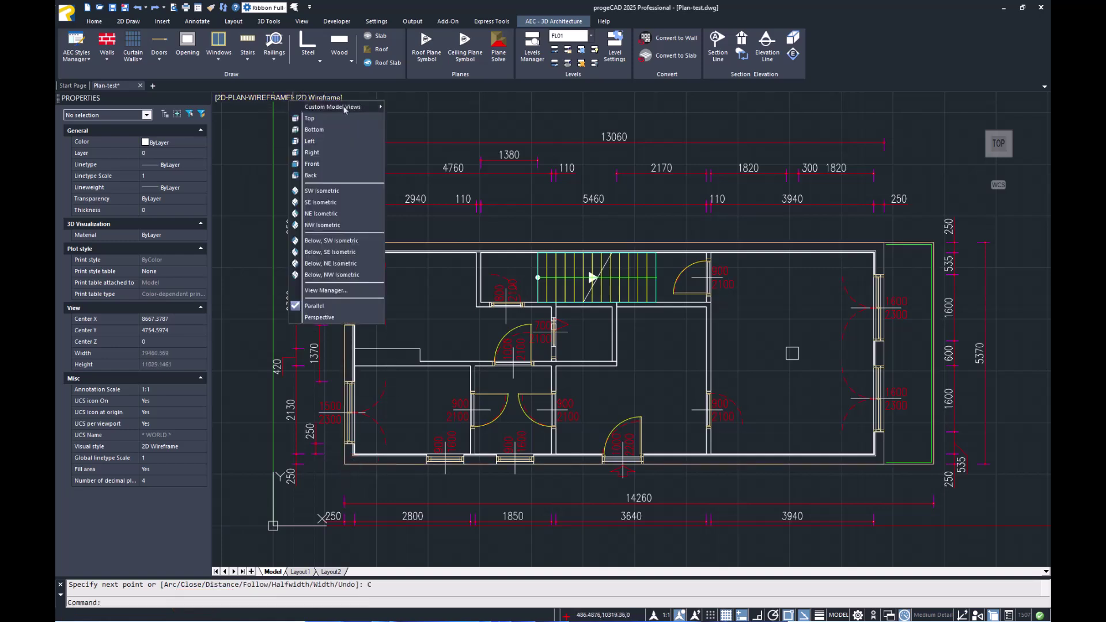
pyautogui.moveTo(344, 108)
pyautogui.click(414, 120)
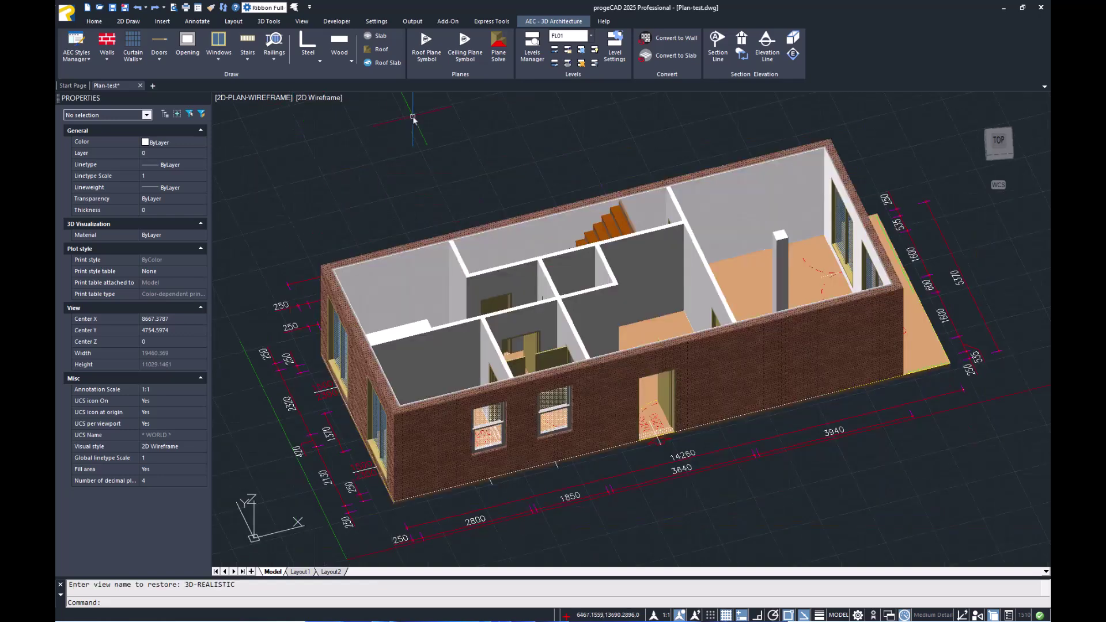
# Return to the 2D-PLAN-WIREFRAME view and start a railing in the Guardrail + Bottom Rail + Glass Infill style
pyautogui.click(254, 100)
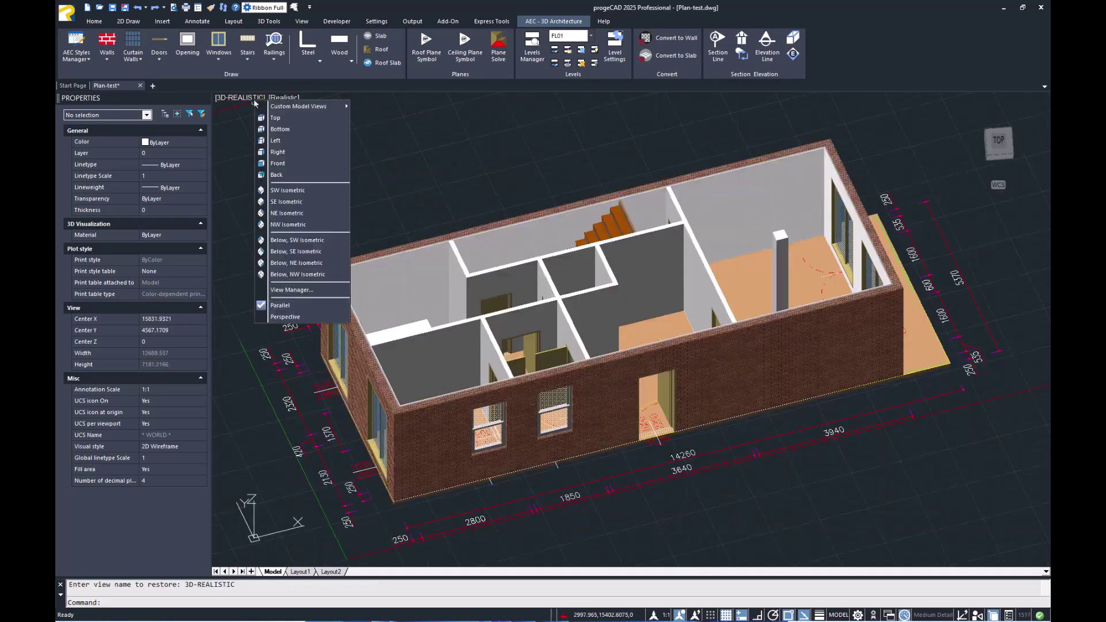
pyautogui.moveTo(340, 108)
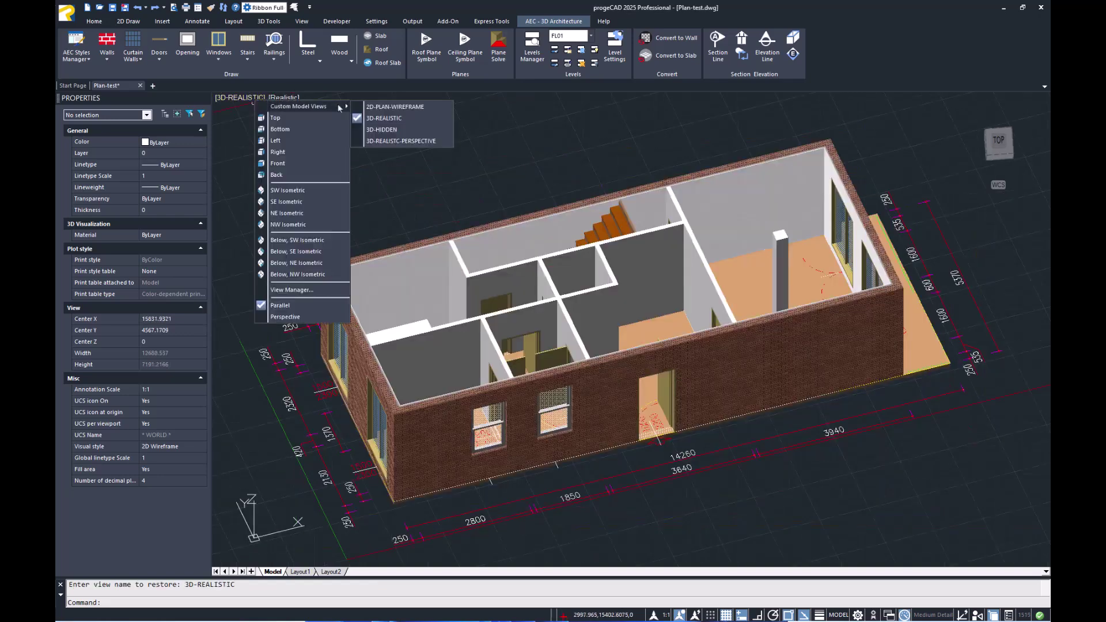
pyautogui.click(377, 107)
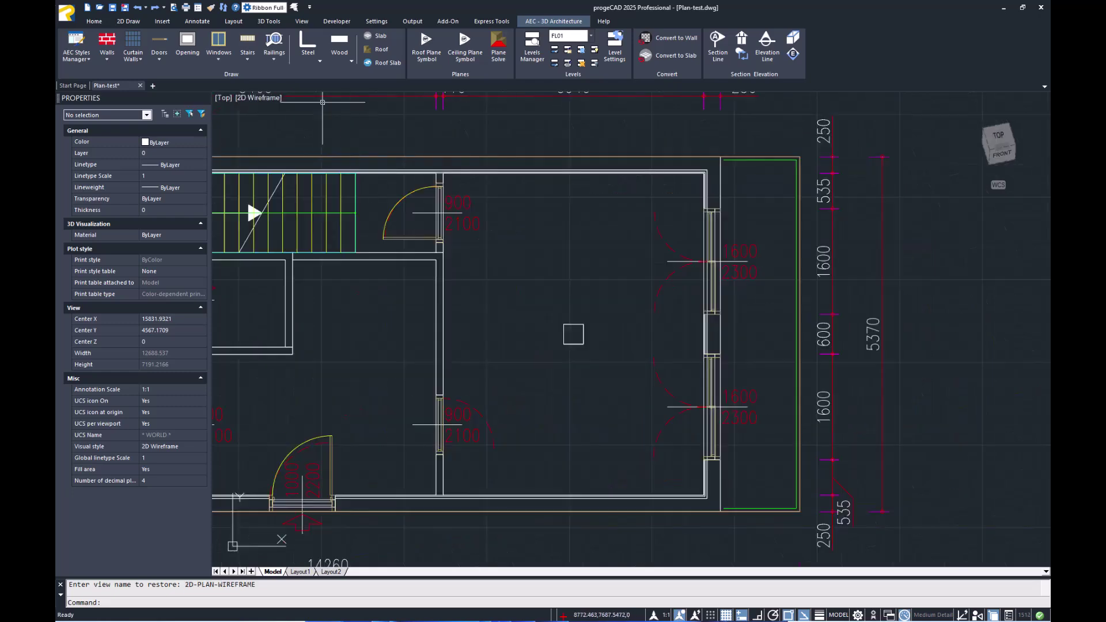
pyautogui.click(274, 49)
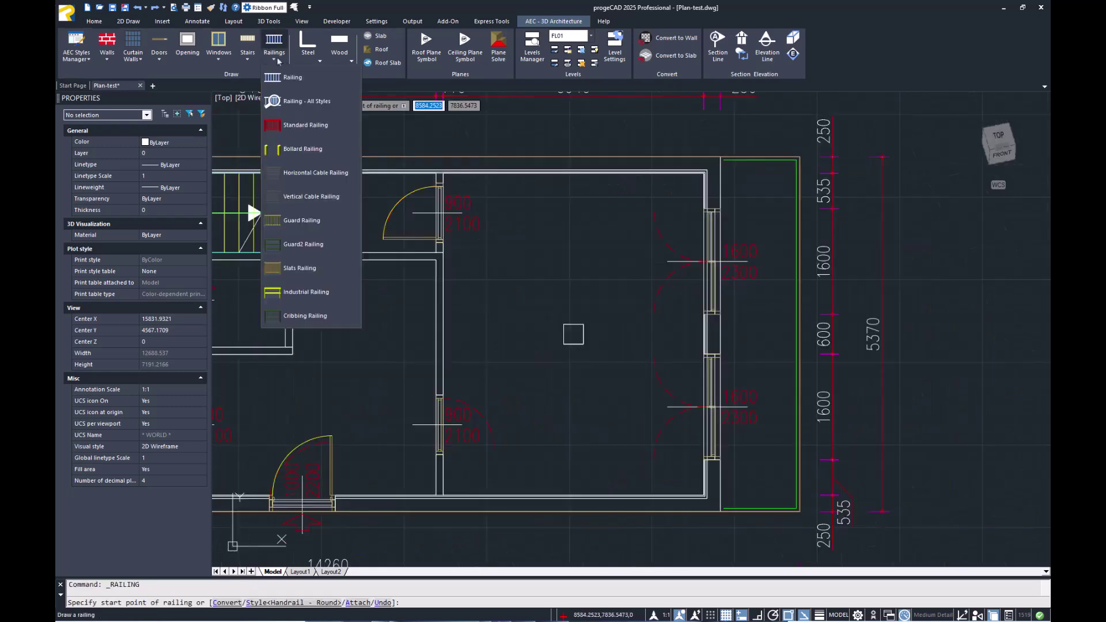
pyautogui.click(284, 101)
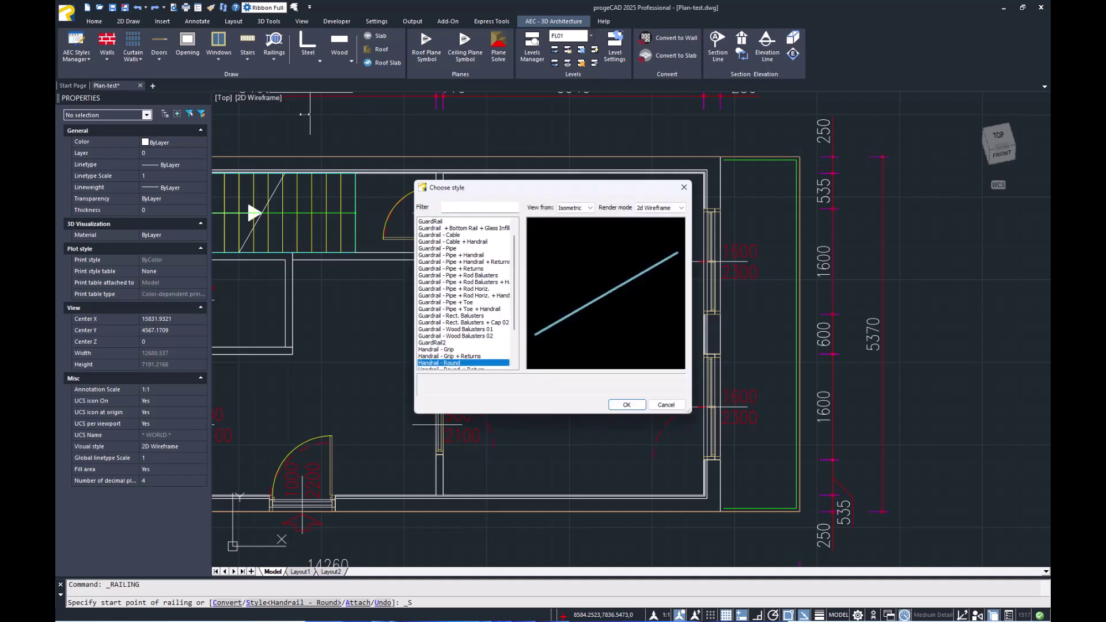
pyautogui.click(462, 229)
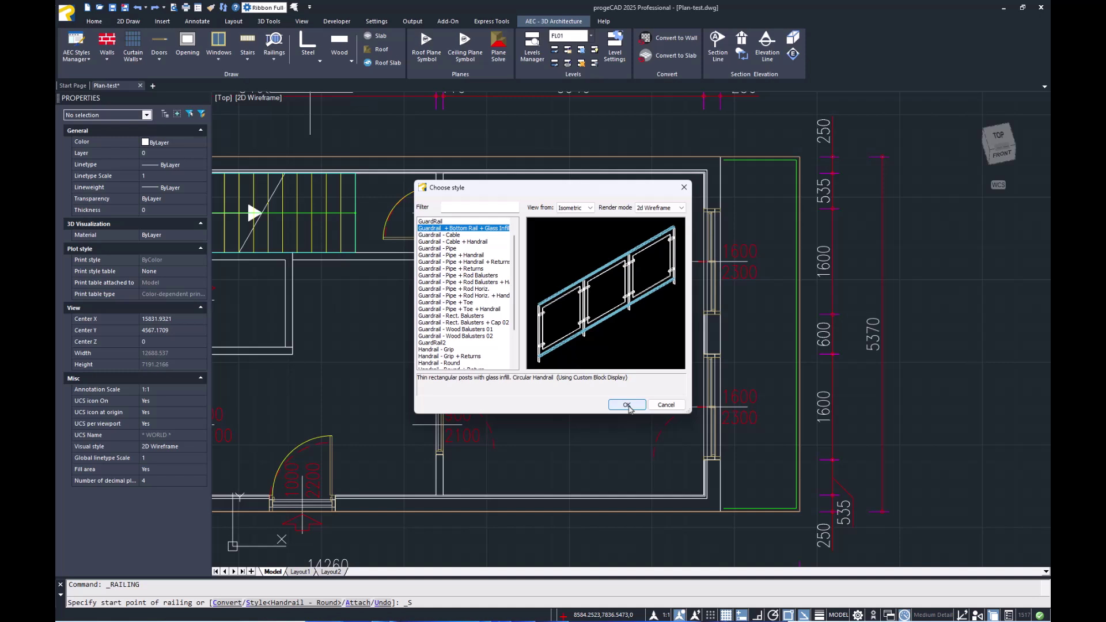
pyautogui.click(627, 406)
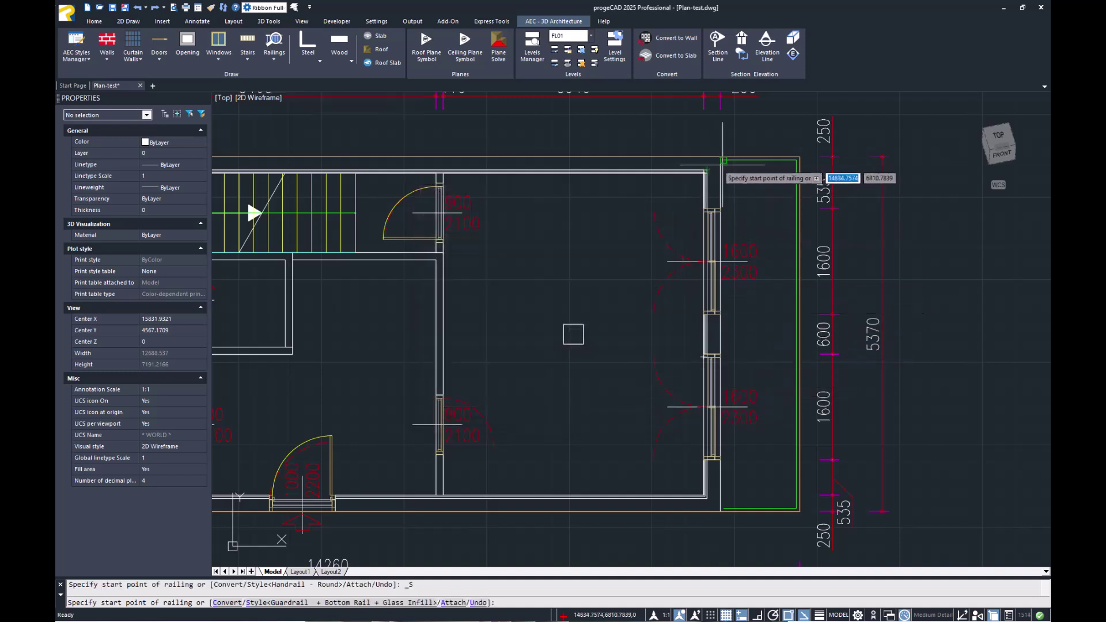
# Draw the terrace railing along the three outer sides of the green outline, ending back at the house wall
pyautogui.click(724, 161)
pyautogui.click(796, 160)
pyautogui.click(797, 508)
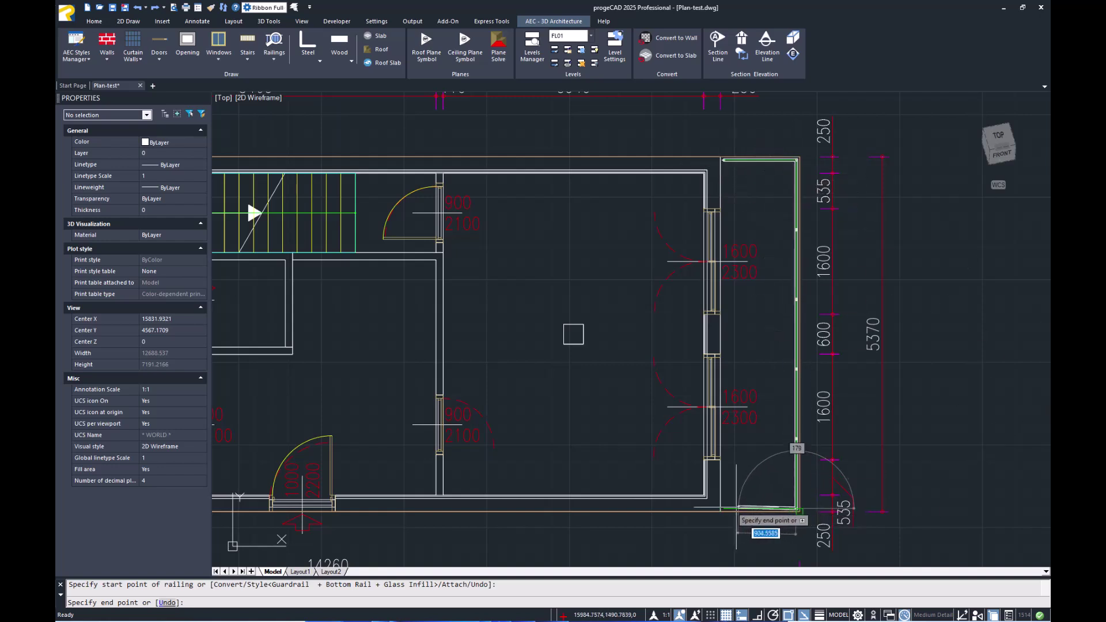
pyautogui.click(727, 508)
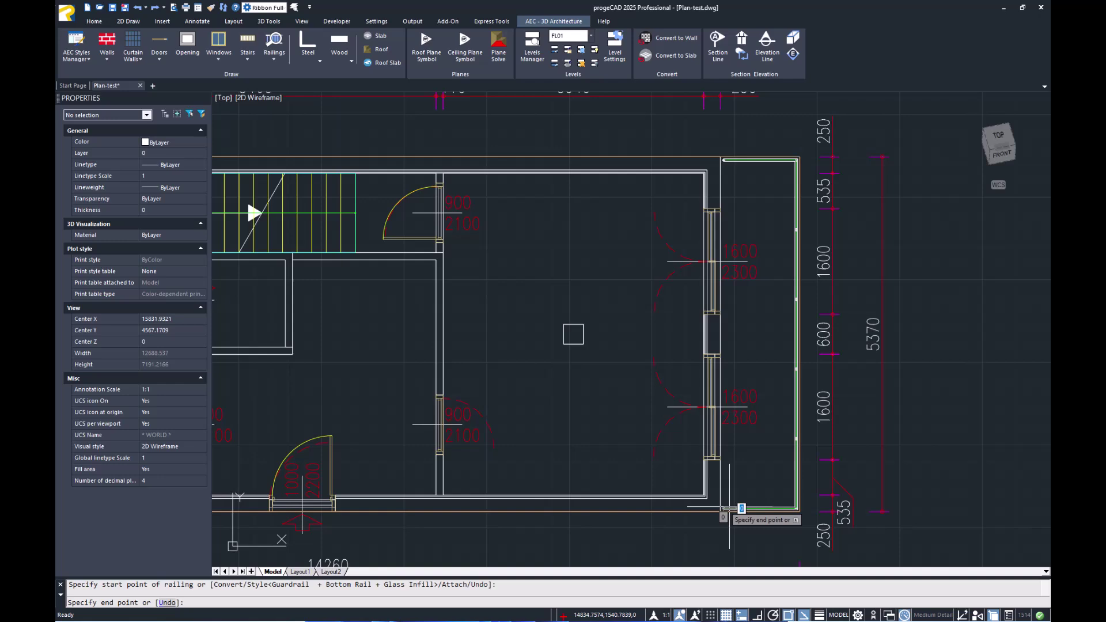
pyautogui.press('Return')
# Restore the 3D-REALISTIC view and orbit the model to inspect the glass railing around the terrace
pyautogui.click(223, 98)
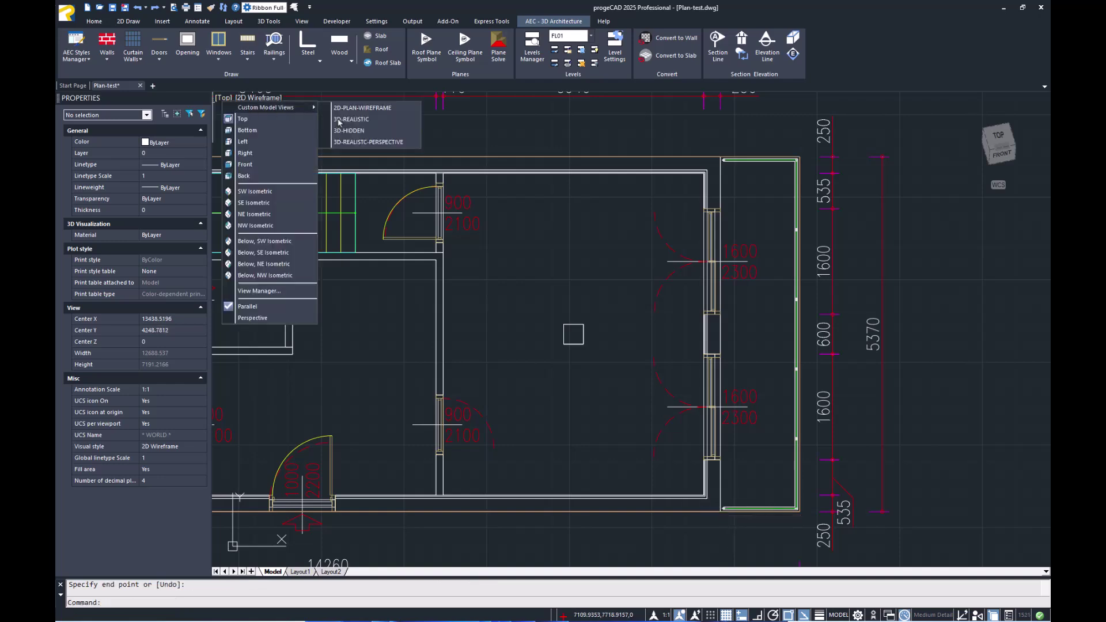
pyautogui.click(339, 120)
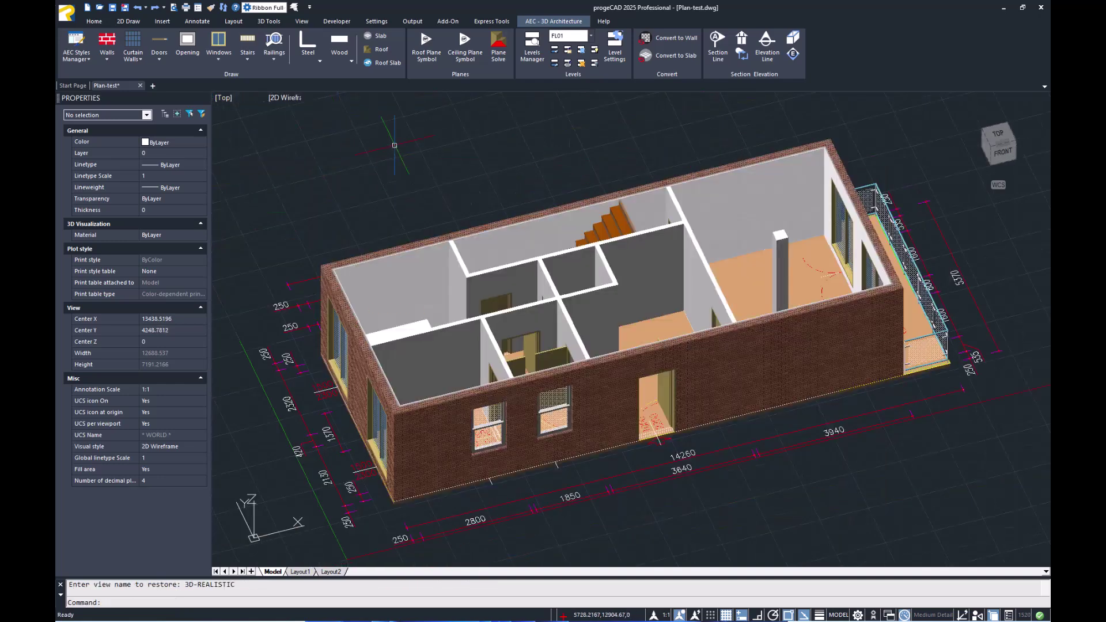
pyautogui.keyDown('shift'); pyautogui.moveTo(974, 341); pyautogui.dragTo(873, 301, button='middle'); pyautogui.keyUp('shift')
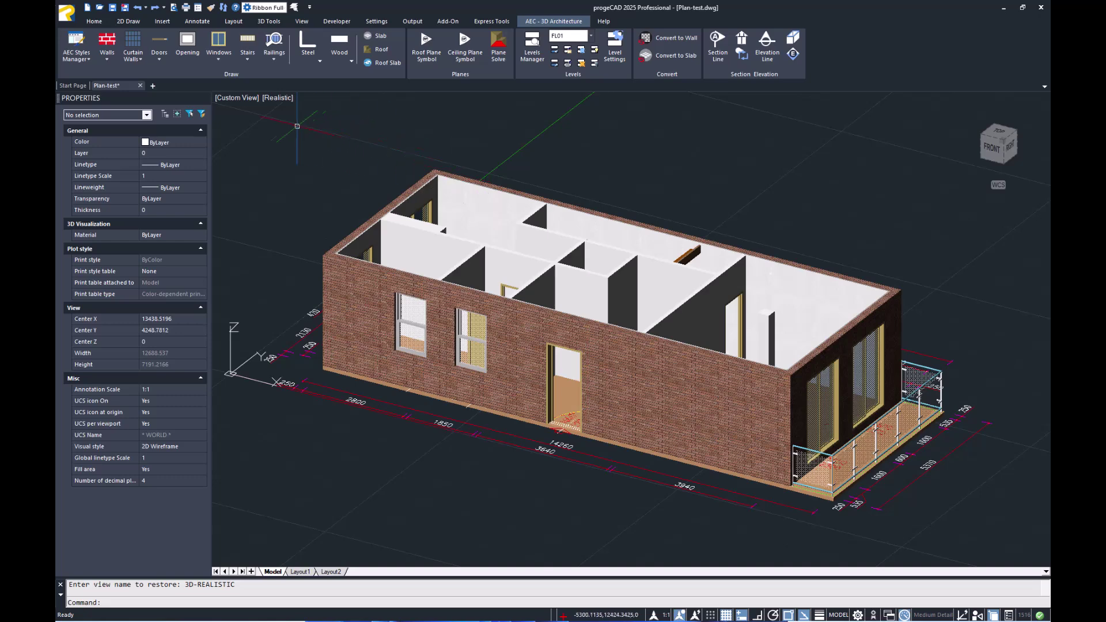
# Return to the 2D-PLAN-WIREFRAME view and start a new railing in the Handrail - Round style
pyautogui.click(239, 100)
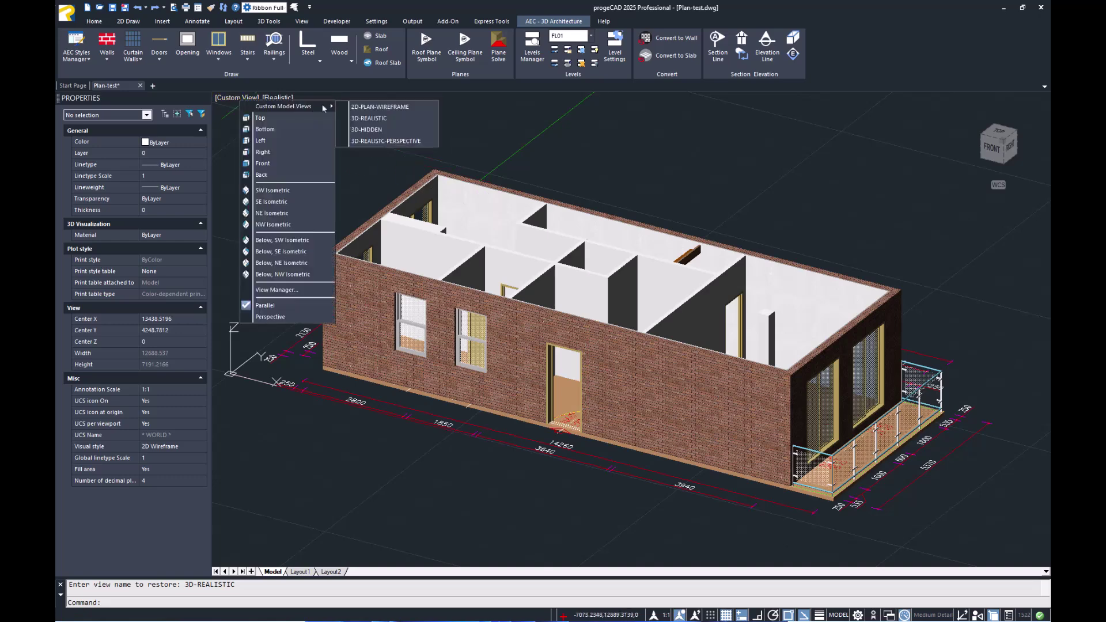
pyautogui.click(353, 108)
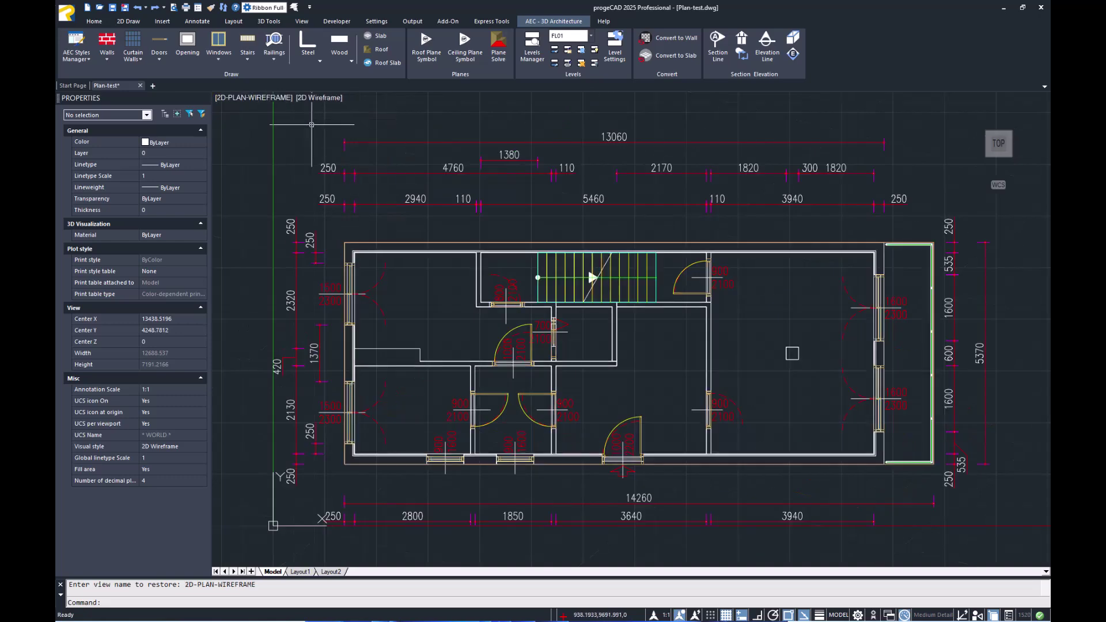
pyautogui.click(280, 62)
pyautogui.click(293, 118)
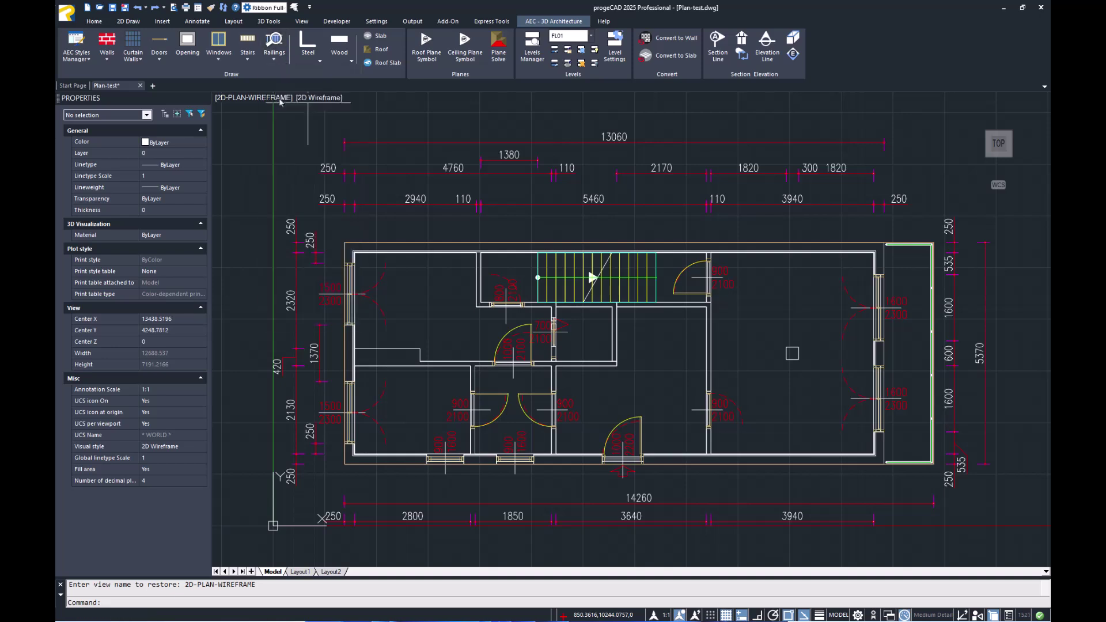
pyautogui.scroll(-3, 460, 328)
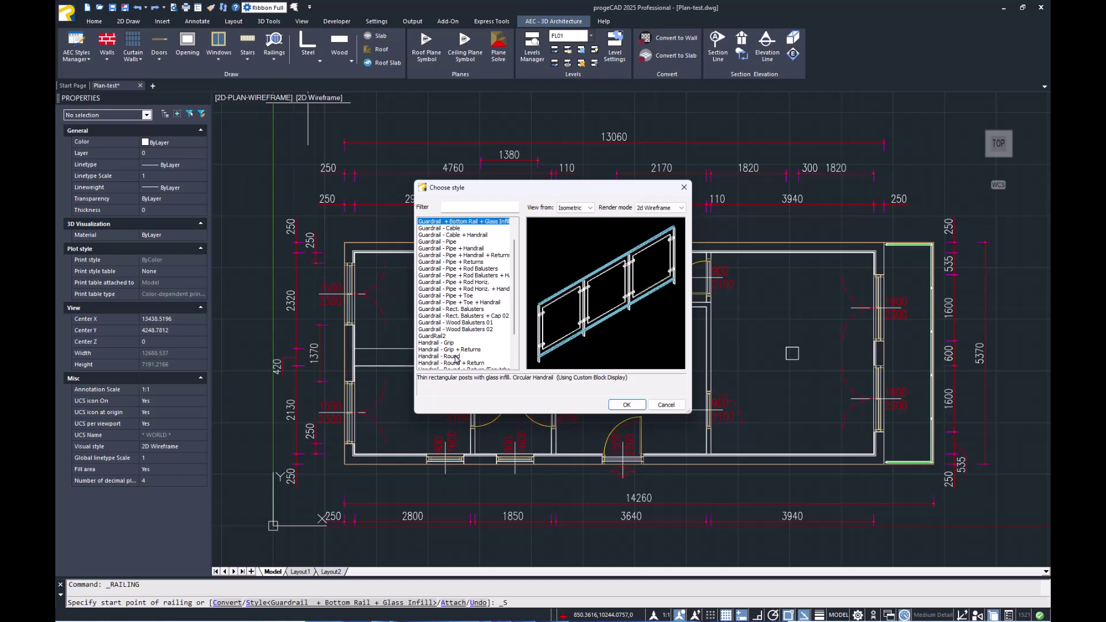
pyautogui.click(455, 356)
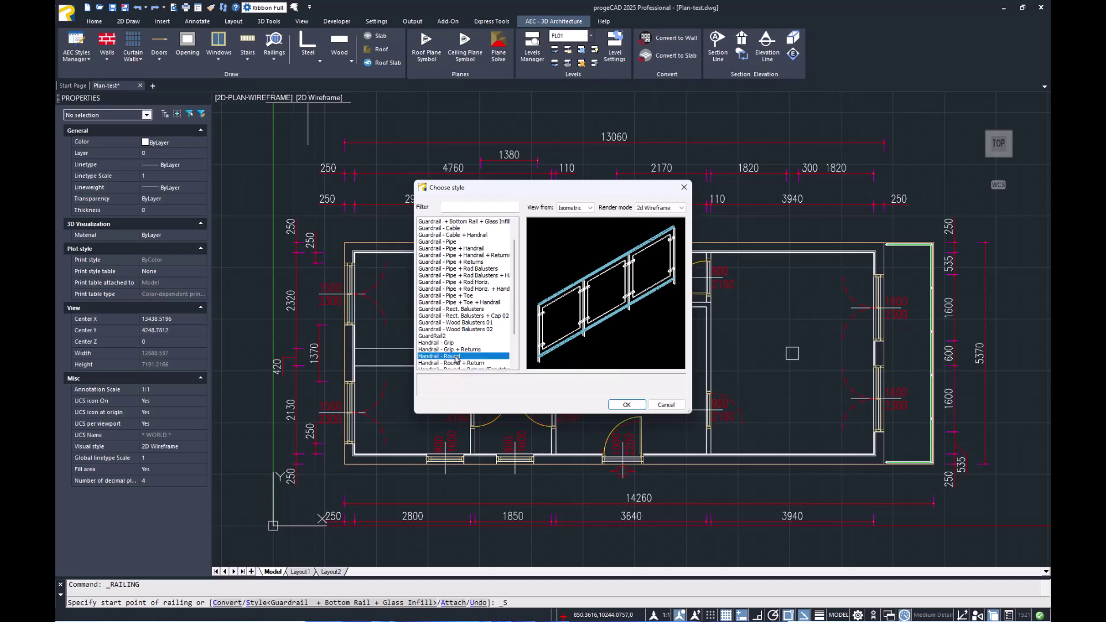
pyautogui.click(626, 405)
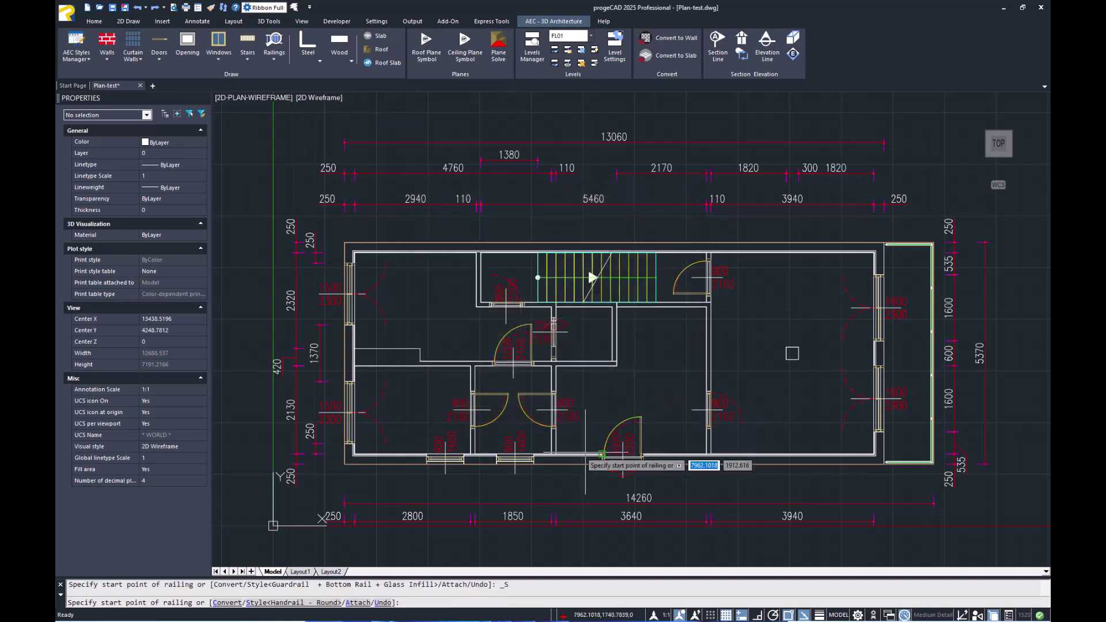
# Attach the handrail to the stair with Left justification and end the railing command
pyautogui.click(349, 603)
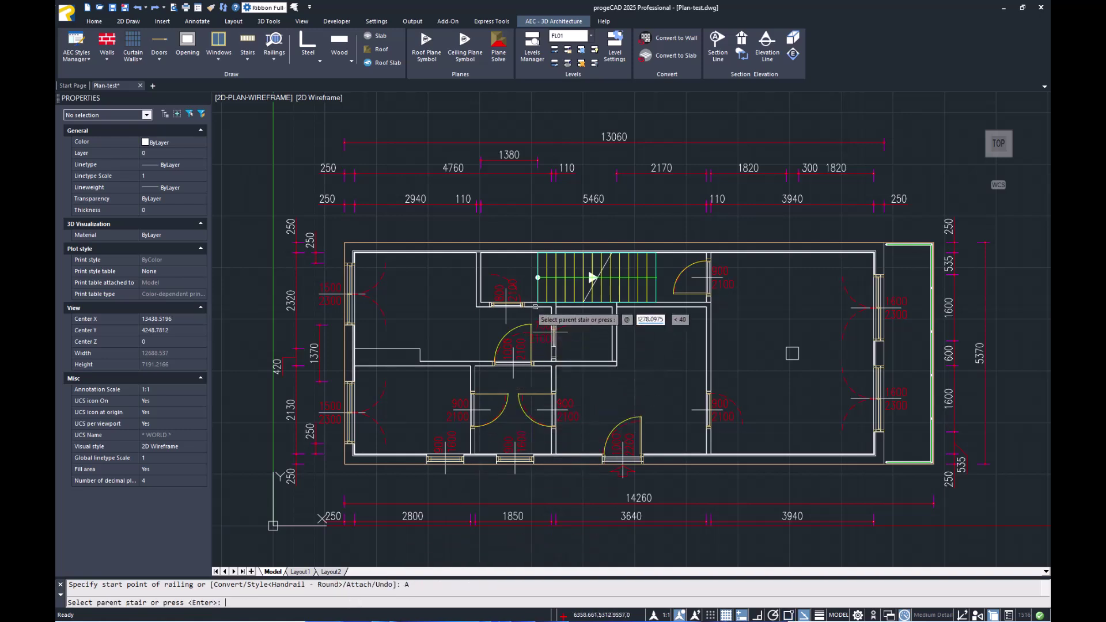
pyautogui.click(593, 278)
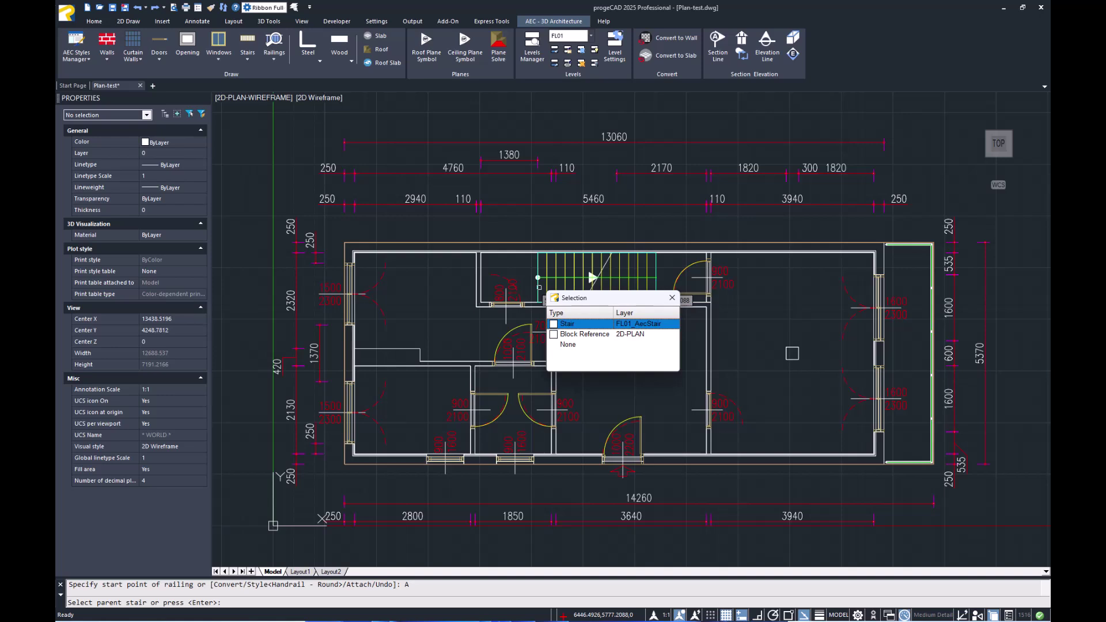
pyautogui.click(556, 324)
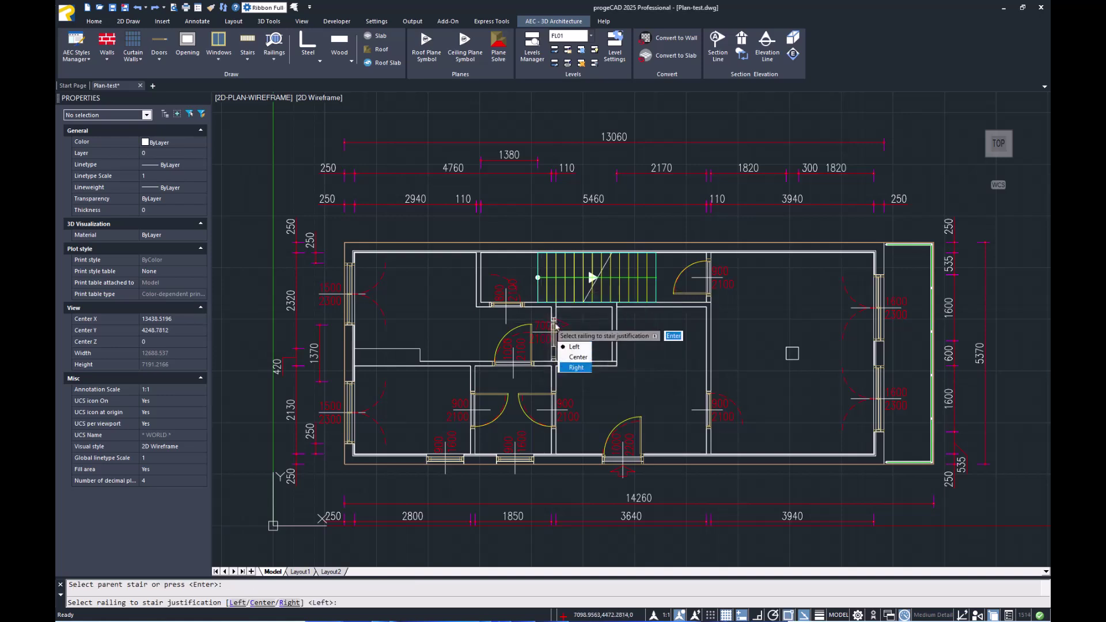
pyautogui.click(574, 348)
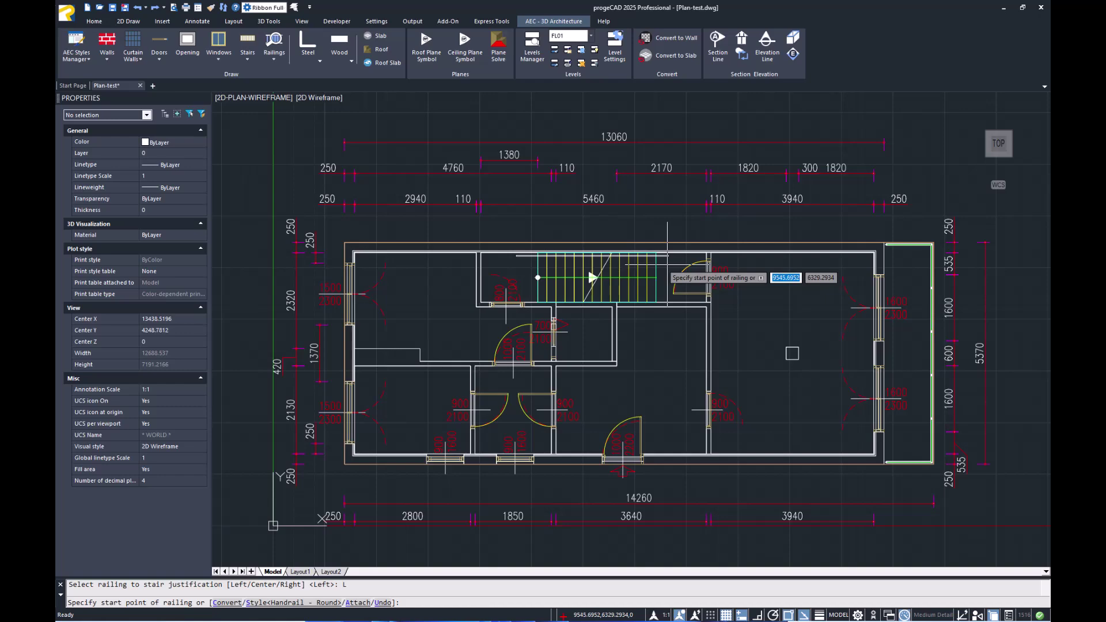
pyautogui.press('Escape')
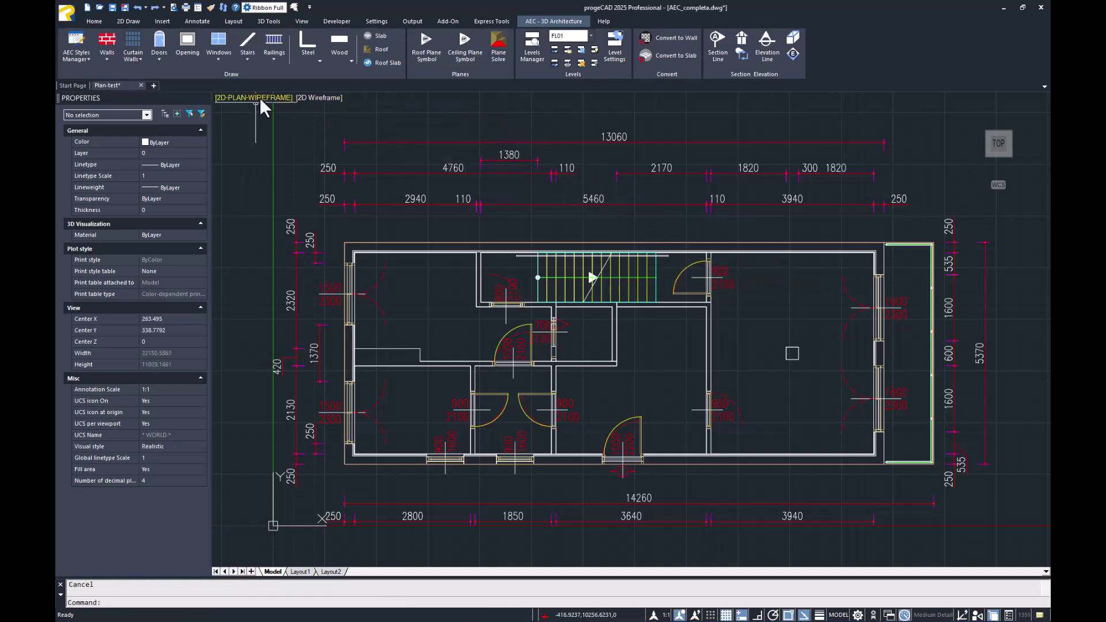
# Restore the 3D-REALISTC-PERSPECTIVE view and orbit the house to inspect the stair handrail
pyautogui.click(261, 98)
pyautogui.moveTo(296, 104)
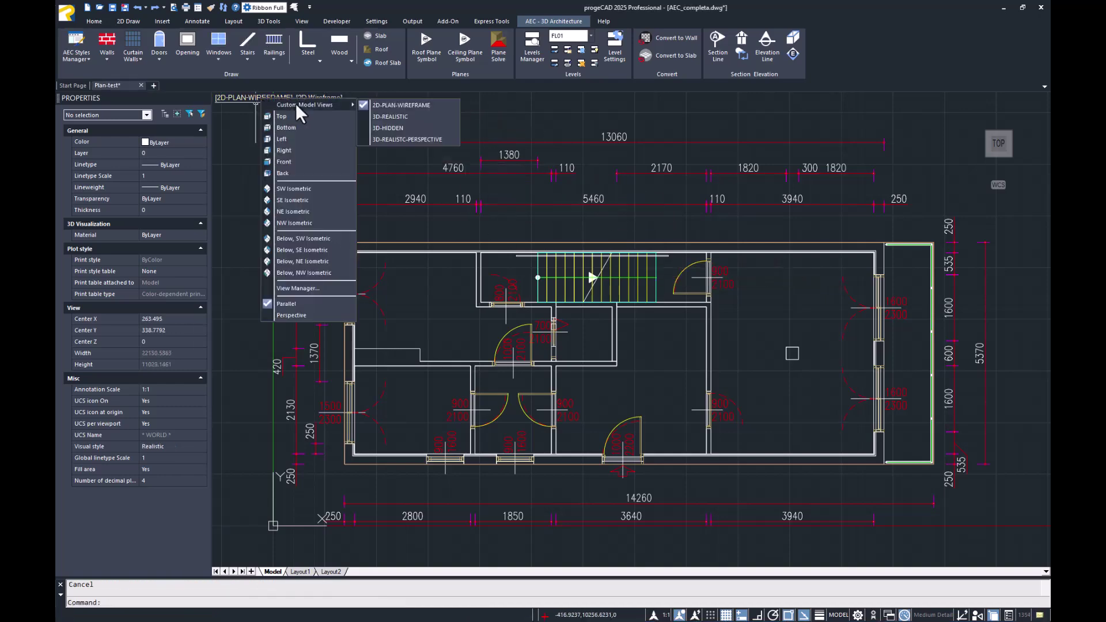
pyautogui.click(414, 140)
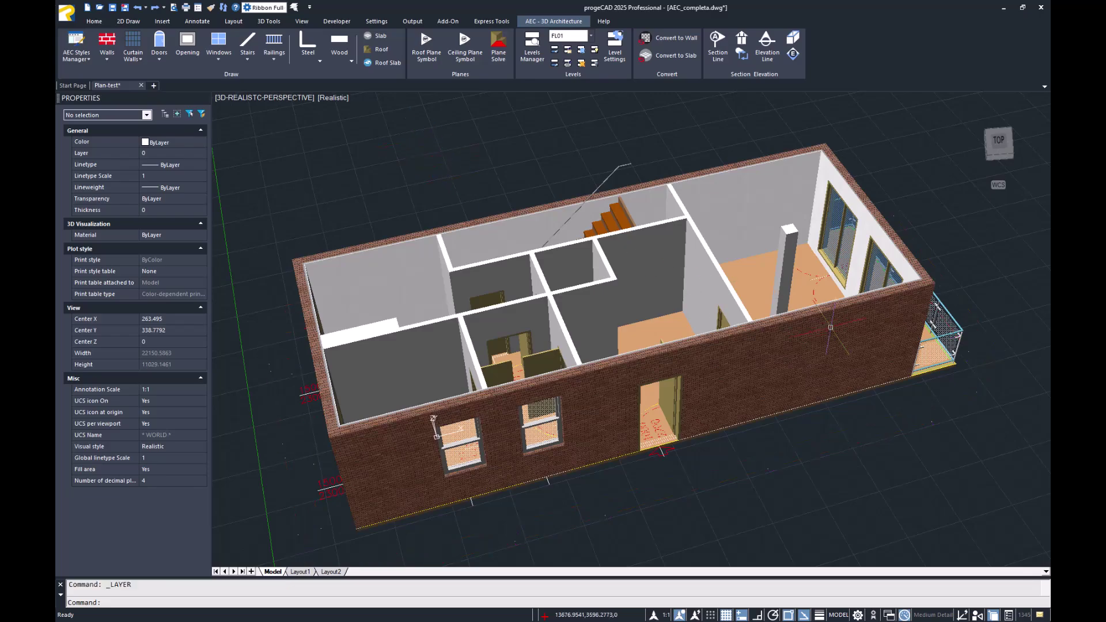
pyautogui.keyDown('shift'); pyautogui.moveTo(976, 304); pyautogui.dragTo(993, 242, button='middle'); pyautogui.keyUp('shift')
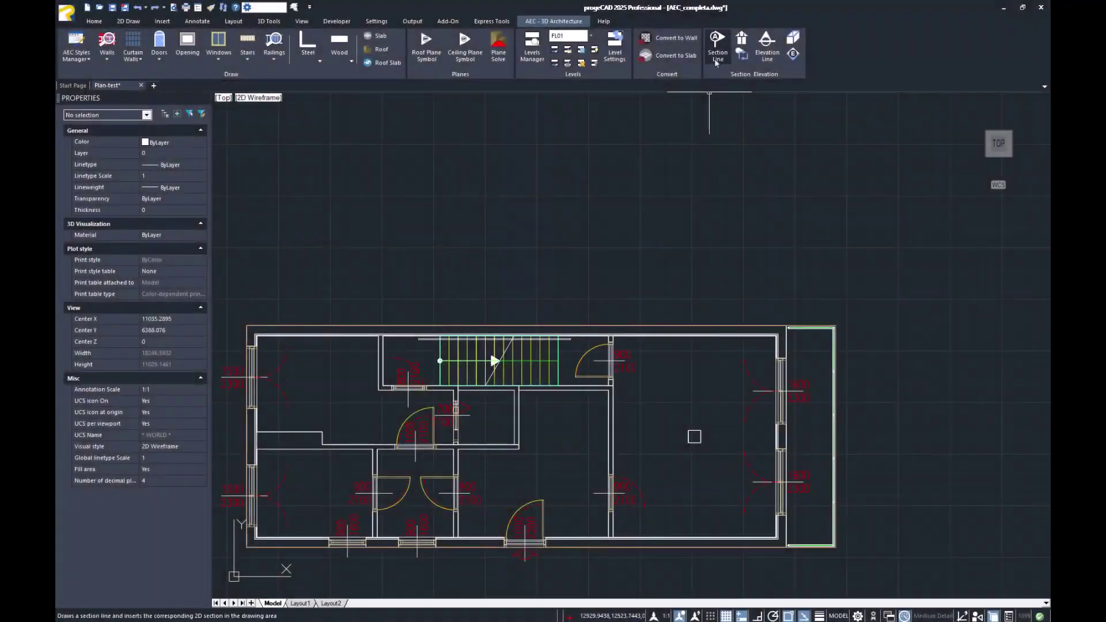
# Draw a horizontal section line across the whole house through the stair and insert its 2D section above the plan
pyautogui.click(718, 43)
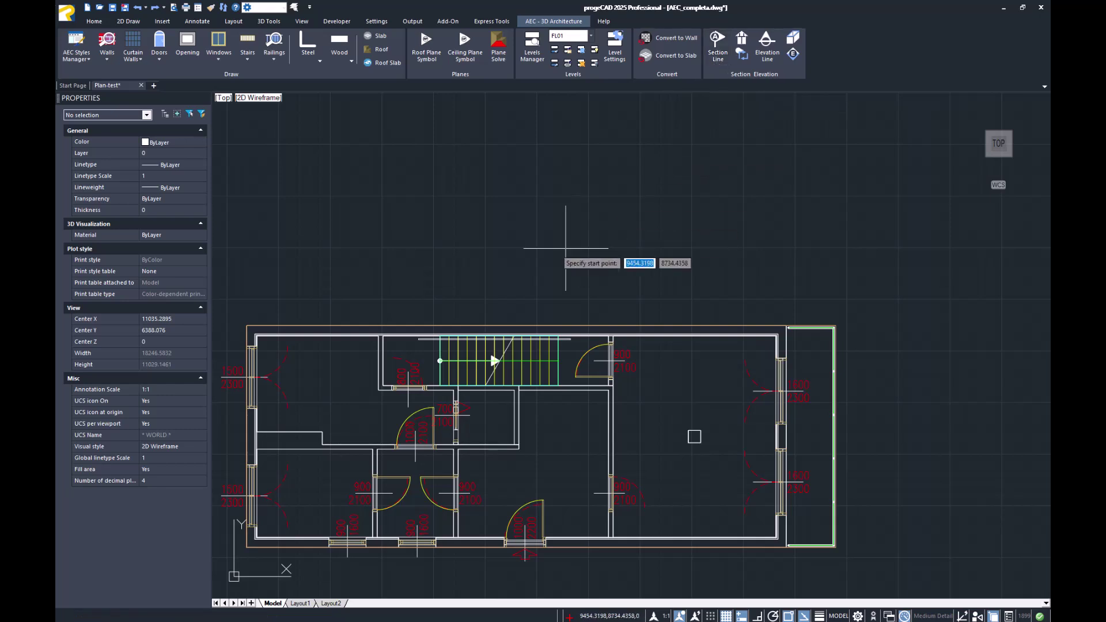
pyautogui.click(239, 358)
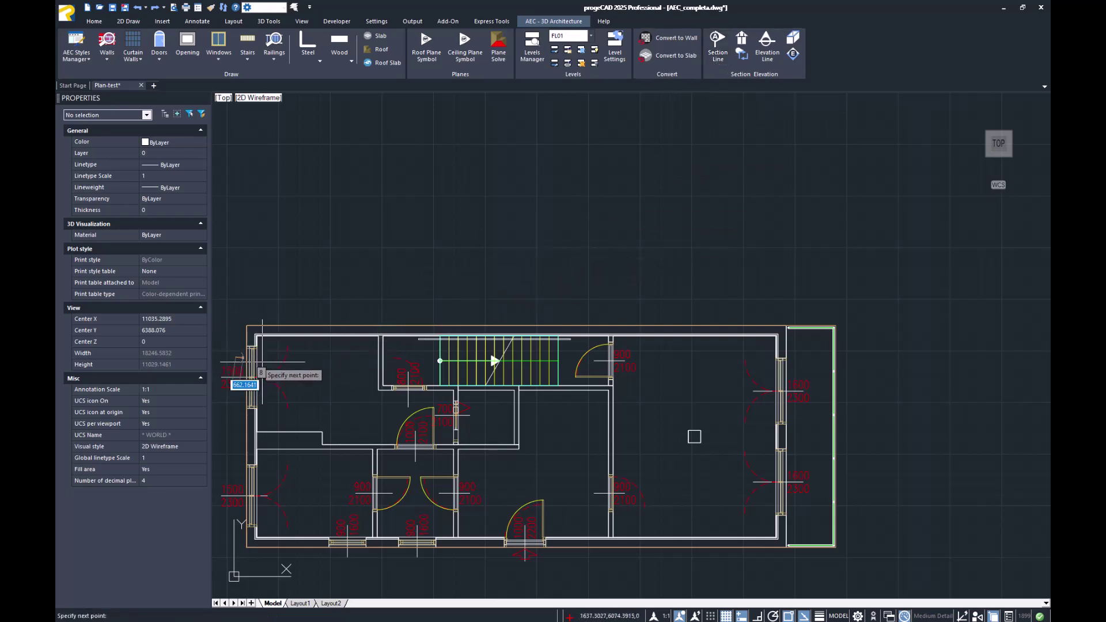
pyautogui.click(869, 359)
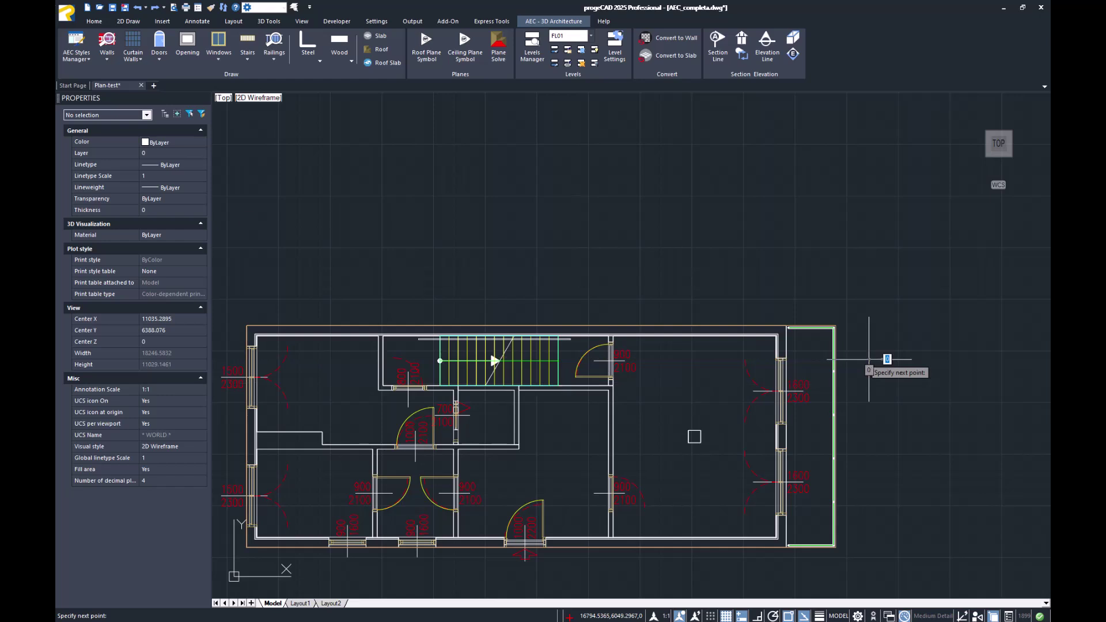
pyautogui.click(888, 394)
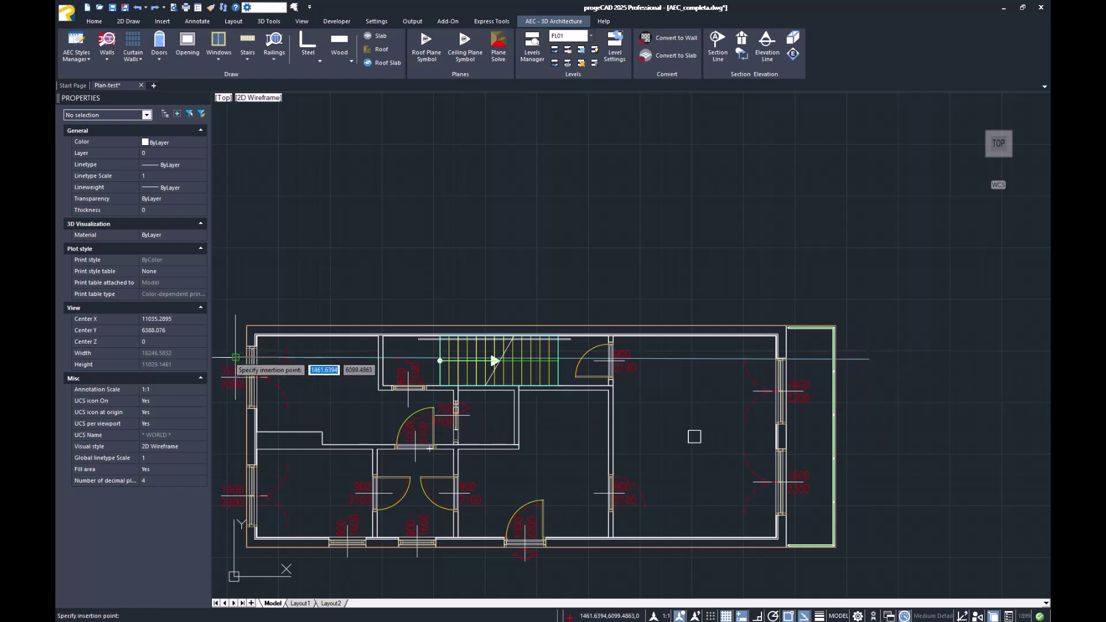
pyautogui.click(240, 293)
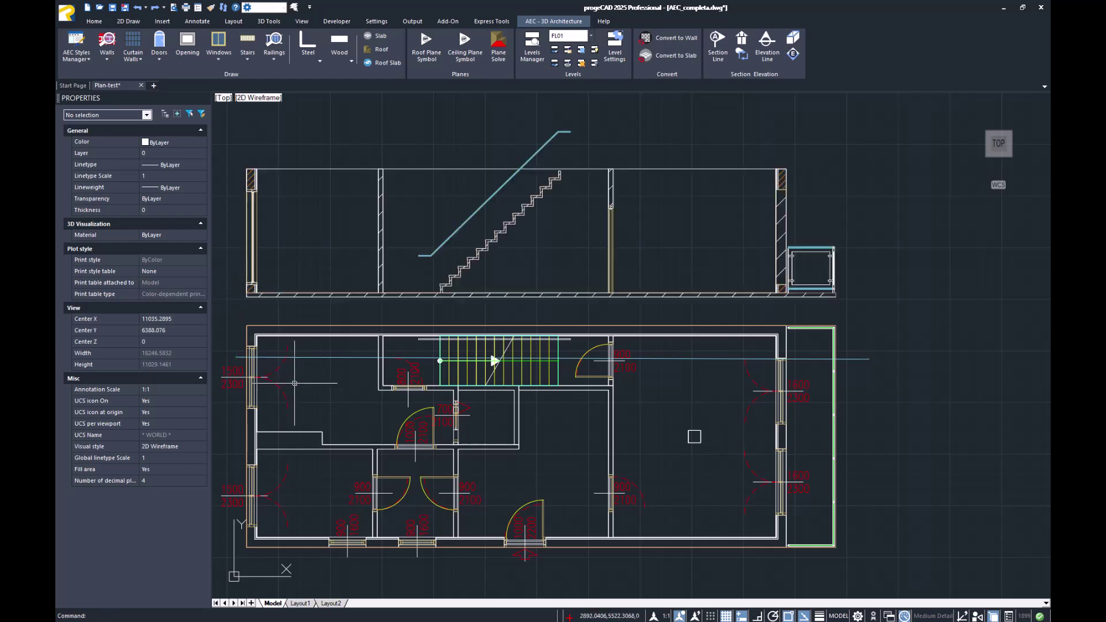
# Change the stair's style to Concrete and refresh the 2D section above the plan to match
pyautogui.click(441, 351)
pyautogui.click(457, 402)
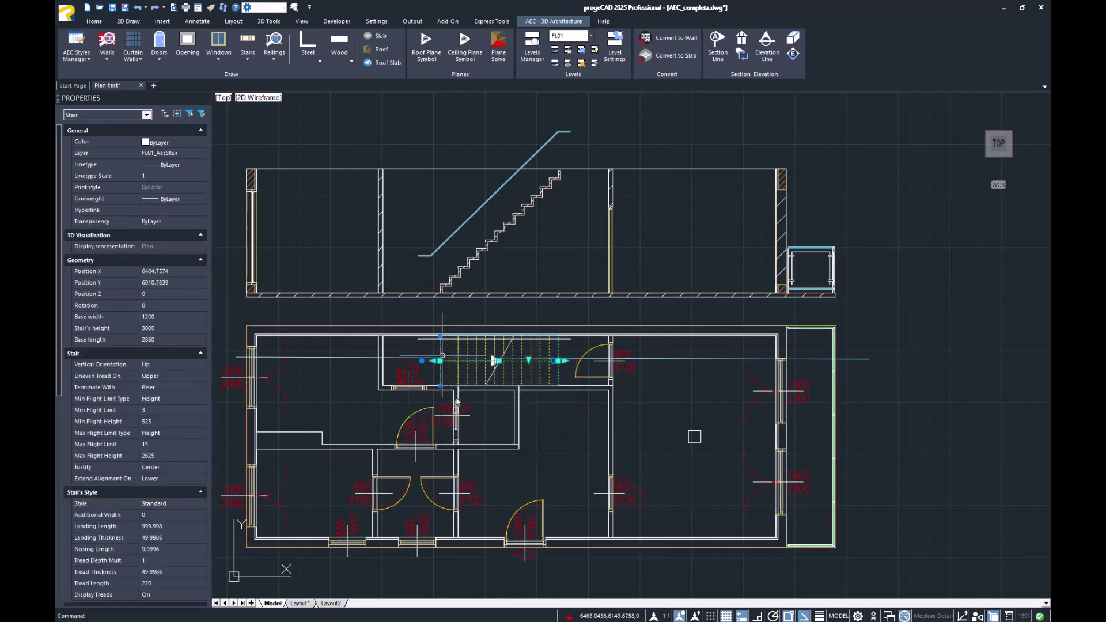
pyautogui.click(201, 505)
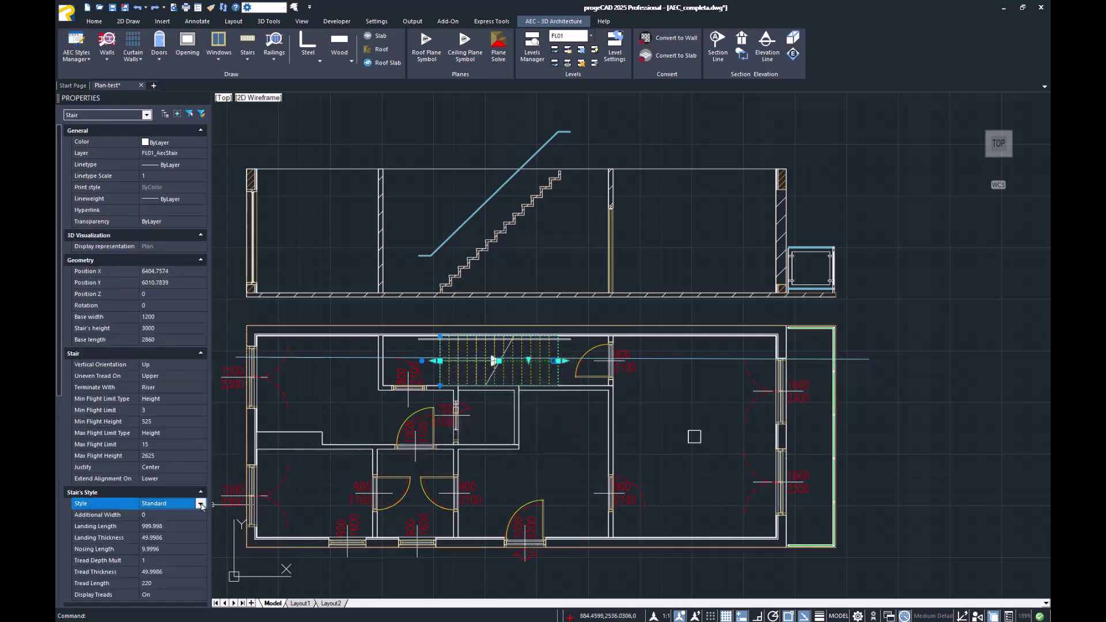
pyautogui.click(200, 504)
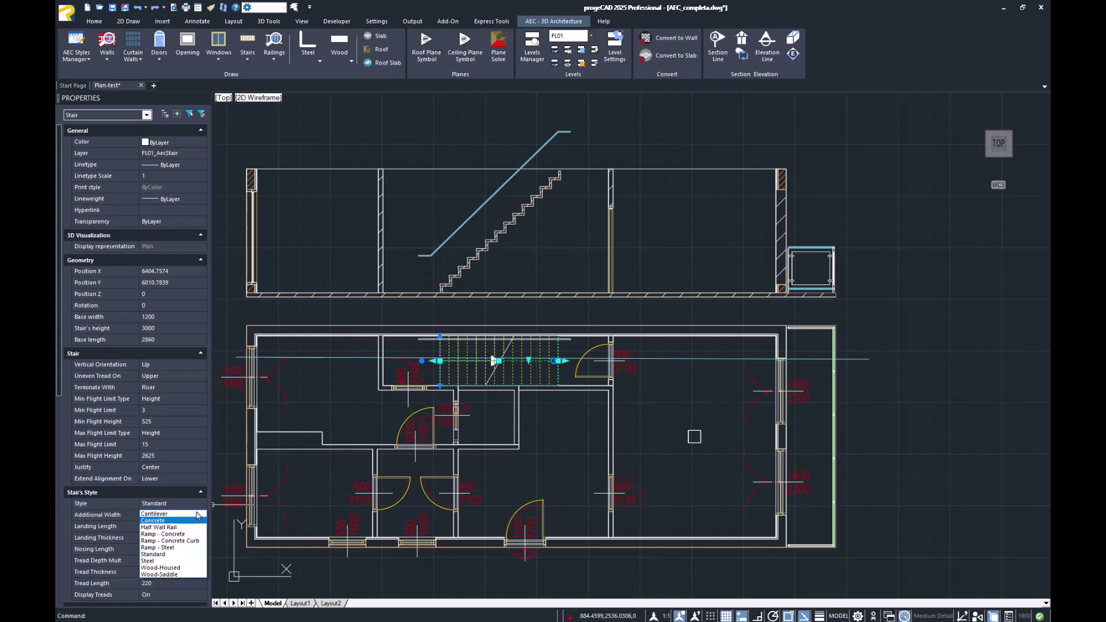
pyautogui.click(193, 521)
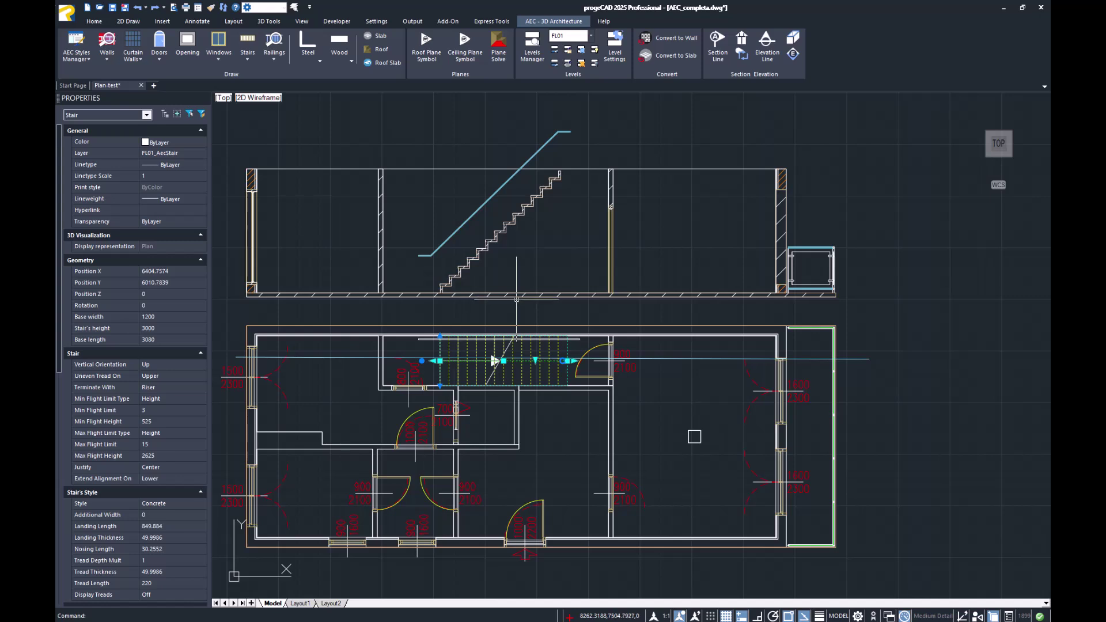
pyautogui.press('Escape')
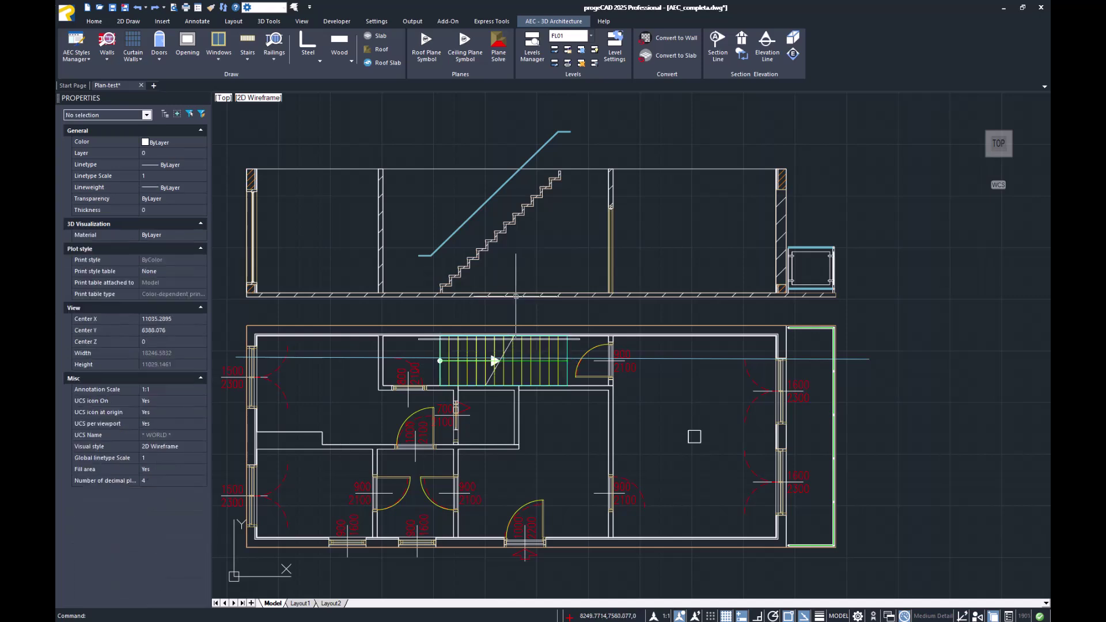
pyautogui.click(516, 296)
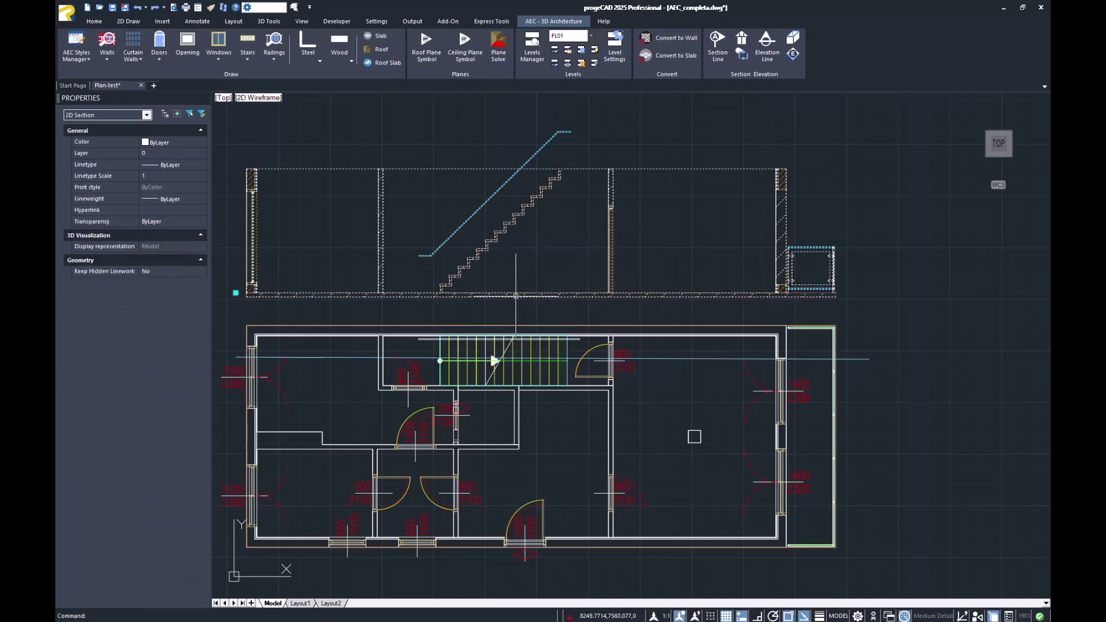
pyautogui.click(741, 56)
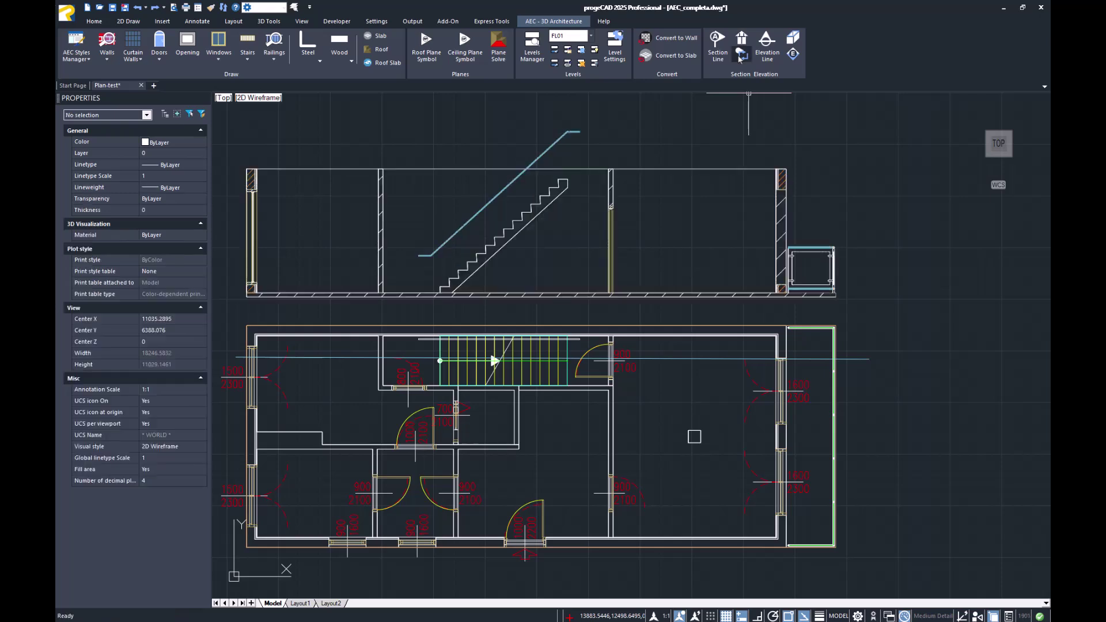